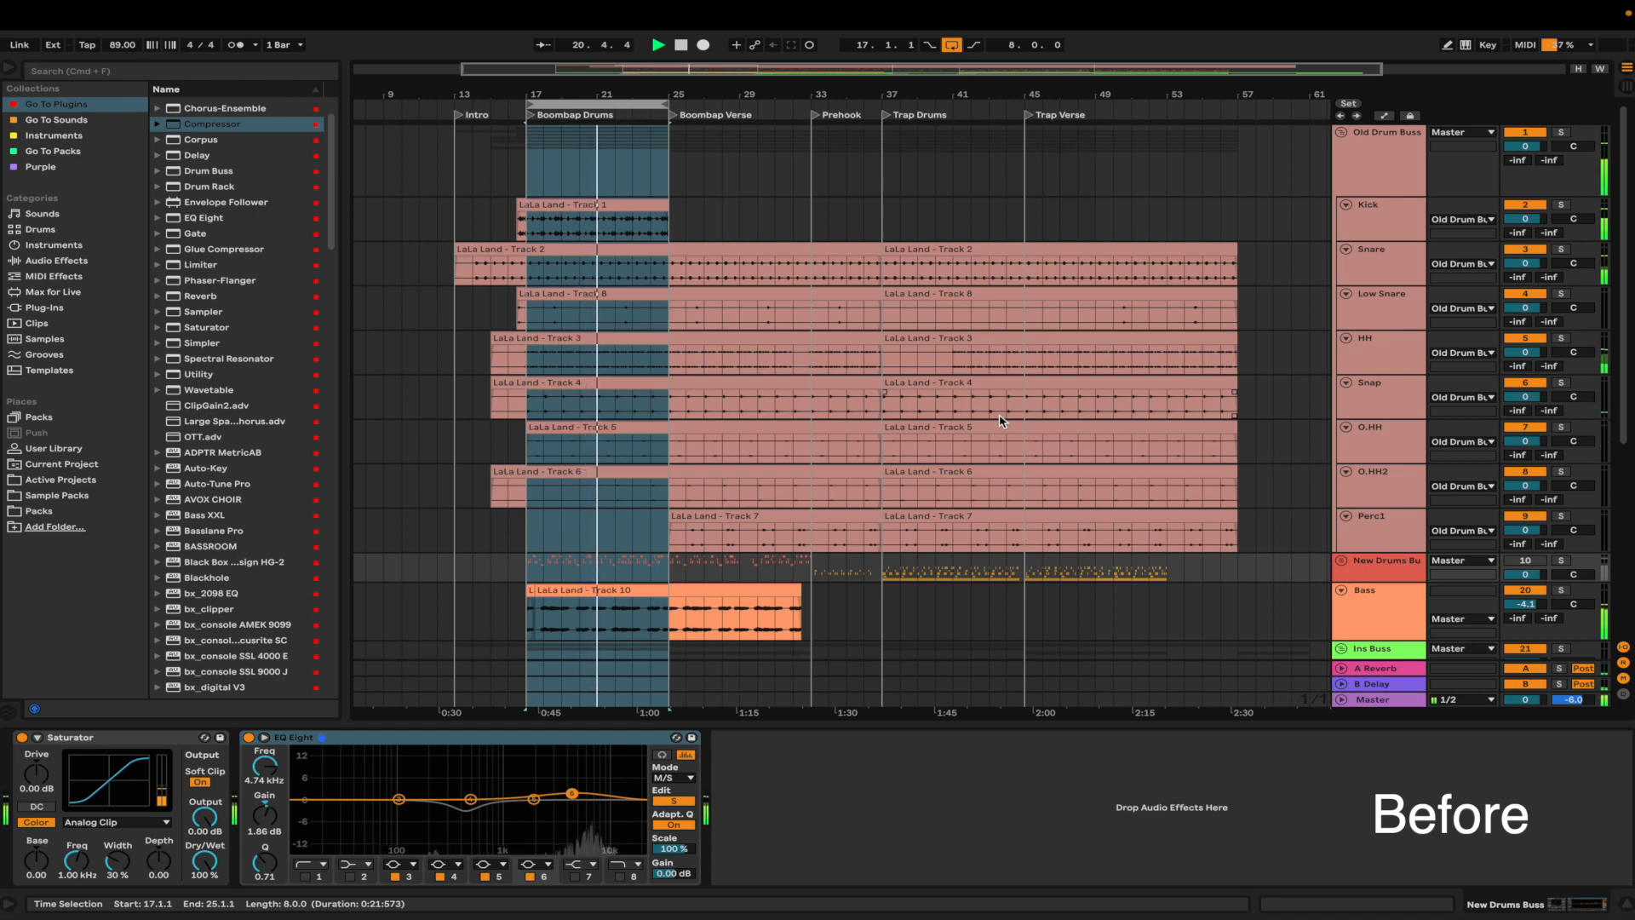
- Select the Old Drum Buss track and look through the new drum, bass and sample tracks while the Boombap Drums section plays
click(1372, 161)
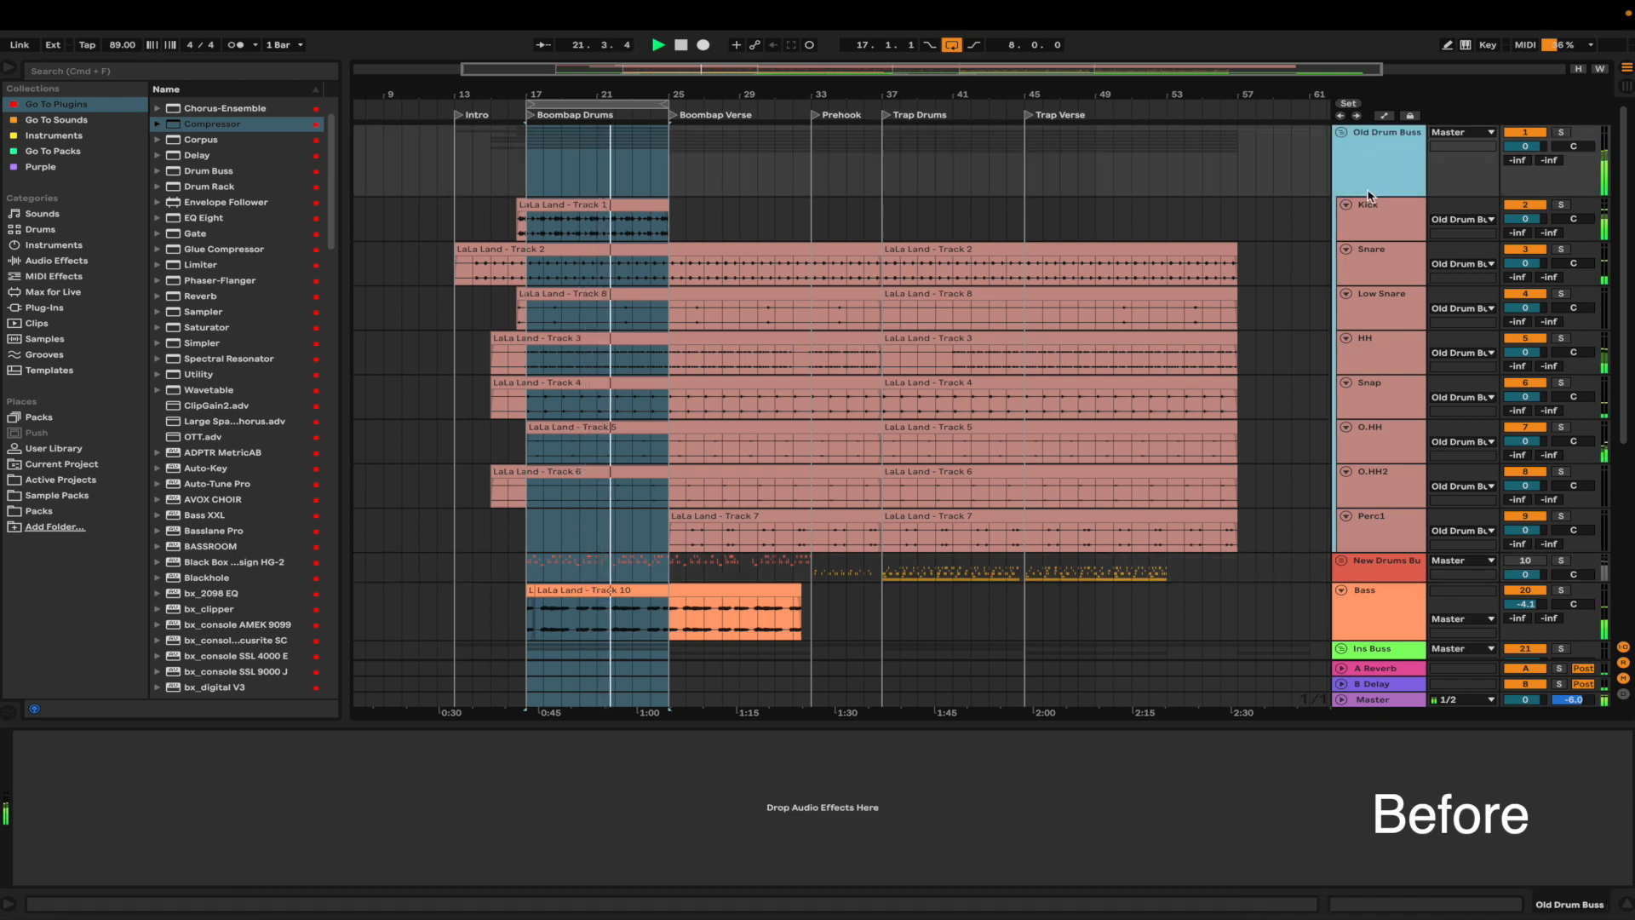
scroll(1348, 296, down, 2)
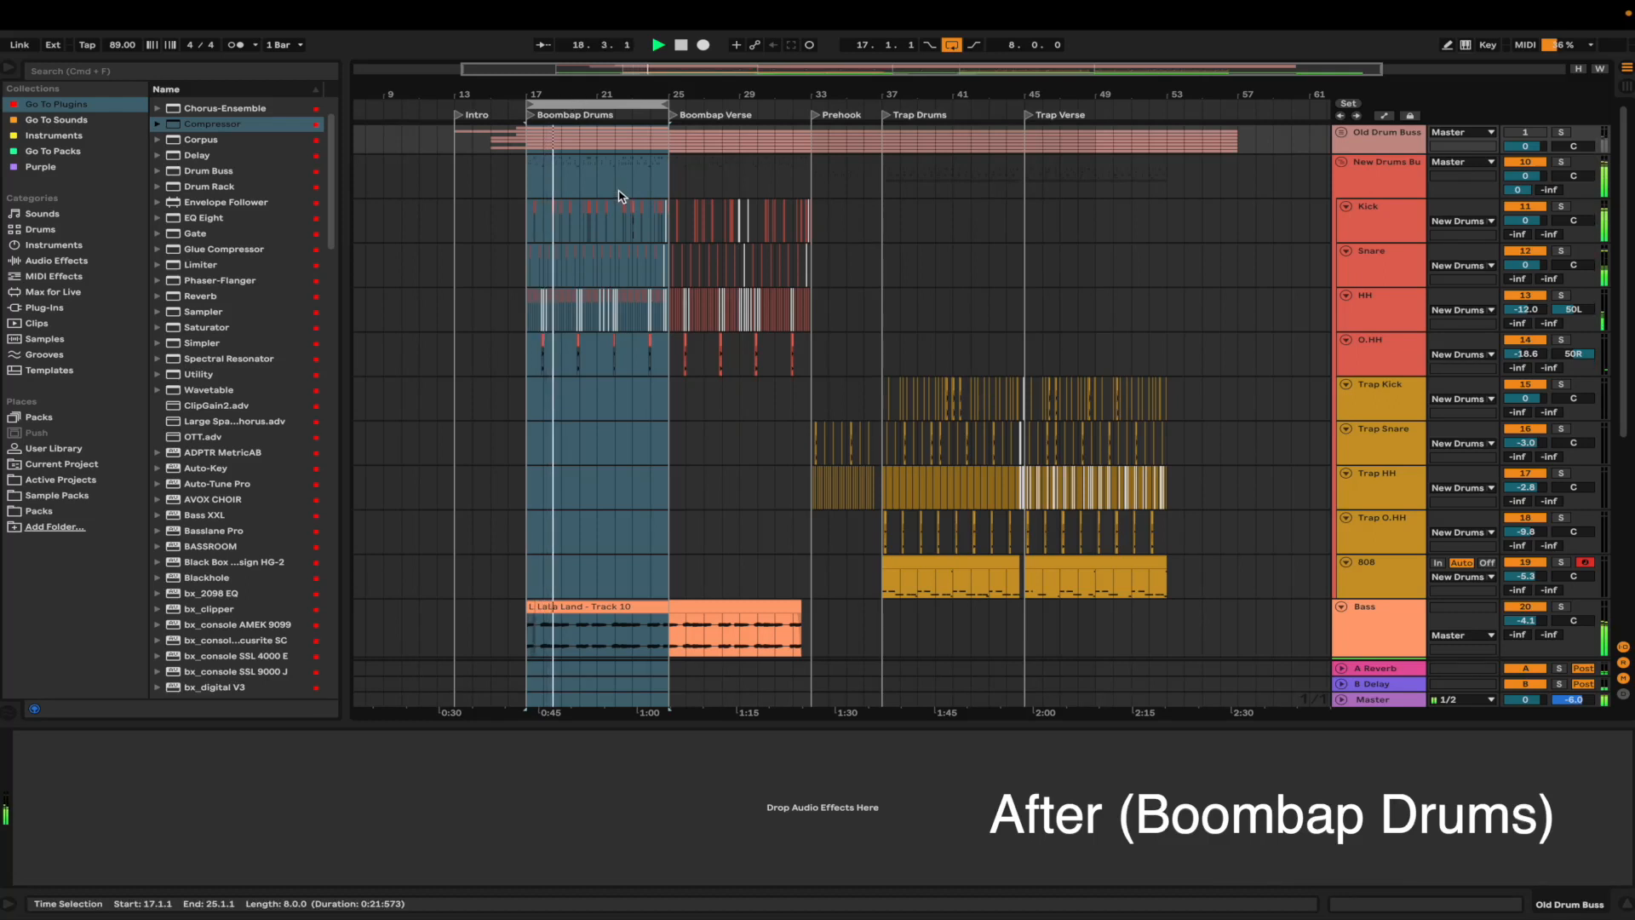
scroll(626, 255, down, 3)
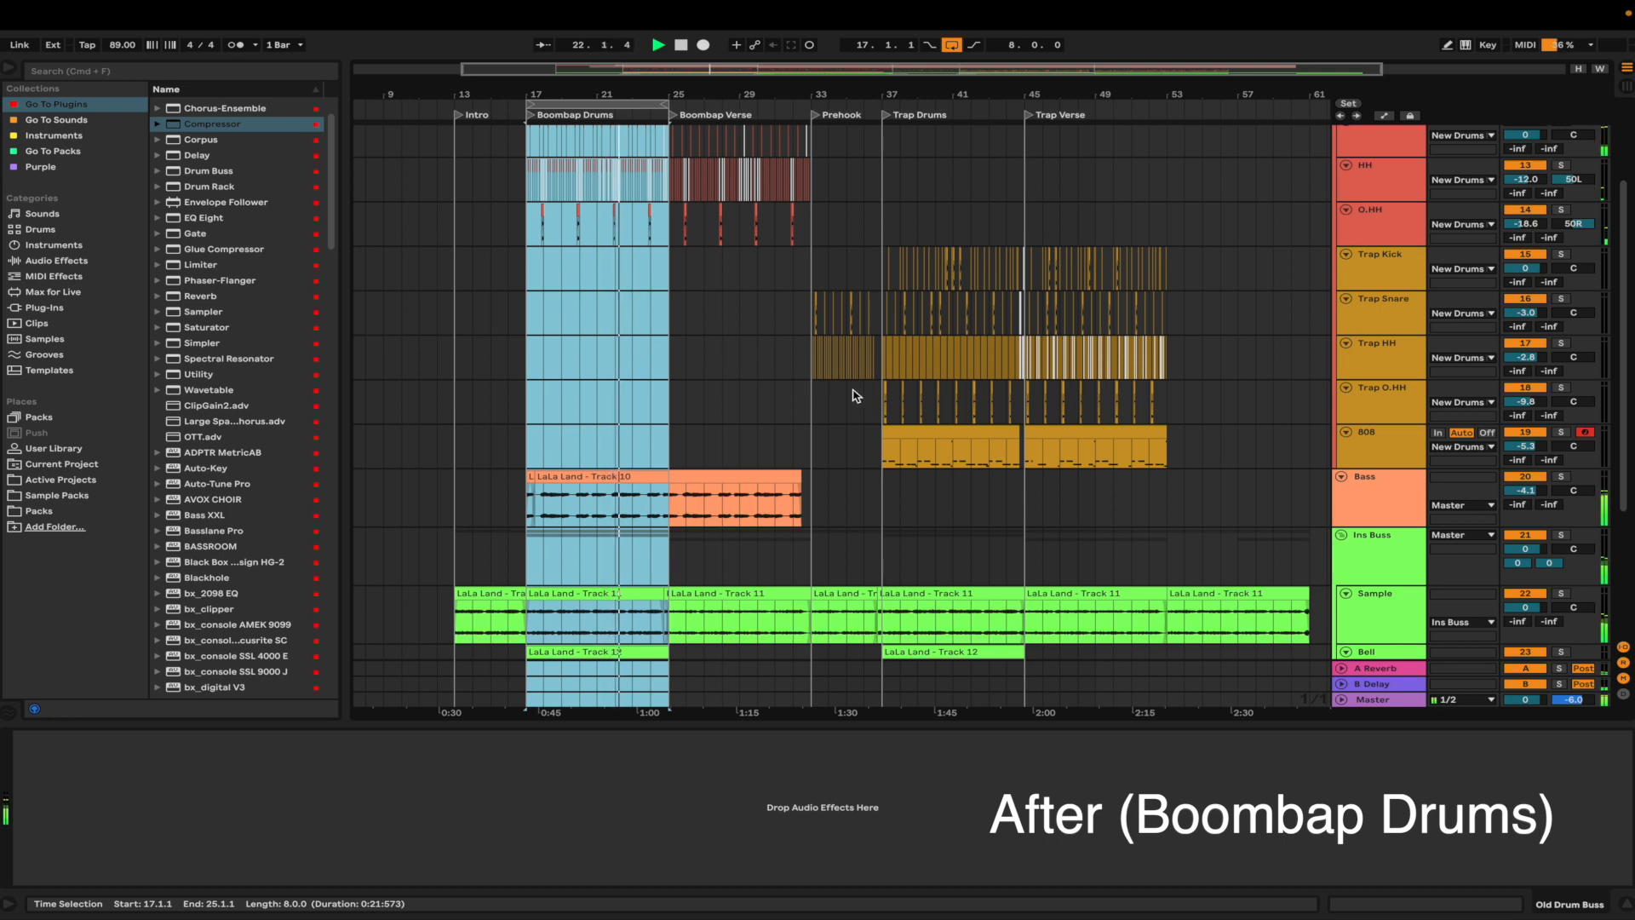
scroll(856, 396, up, 2)
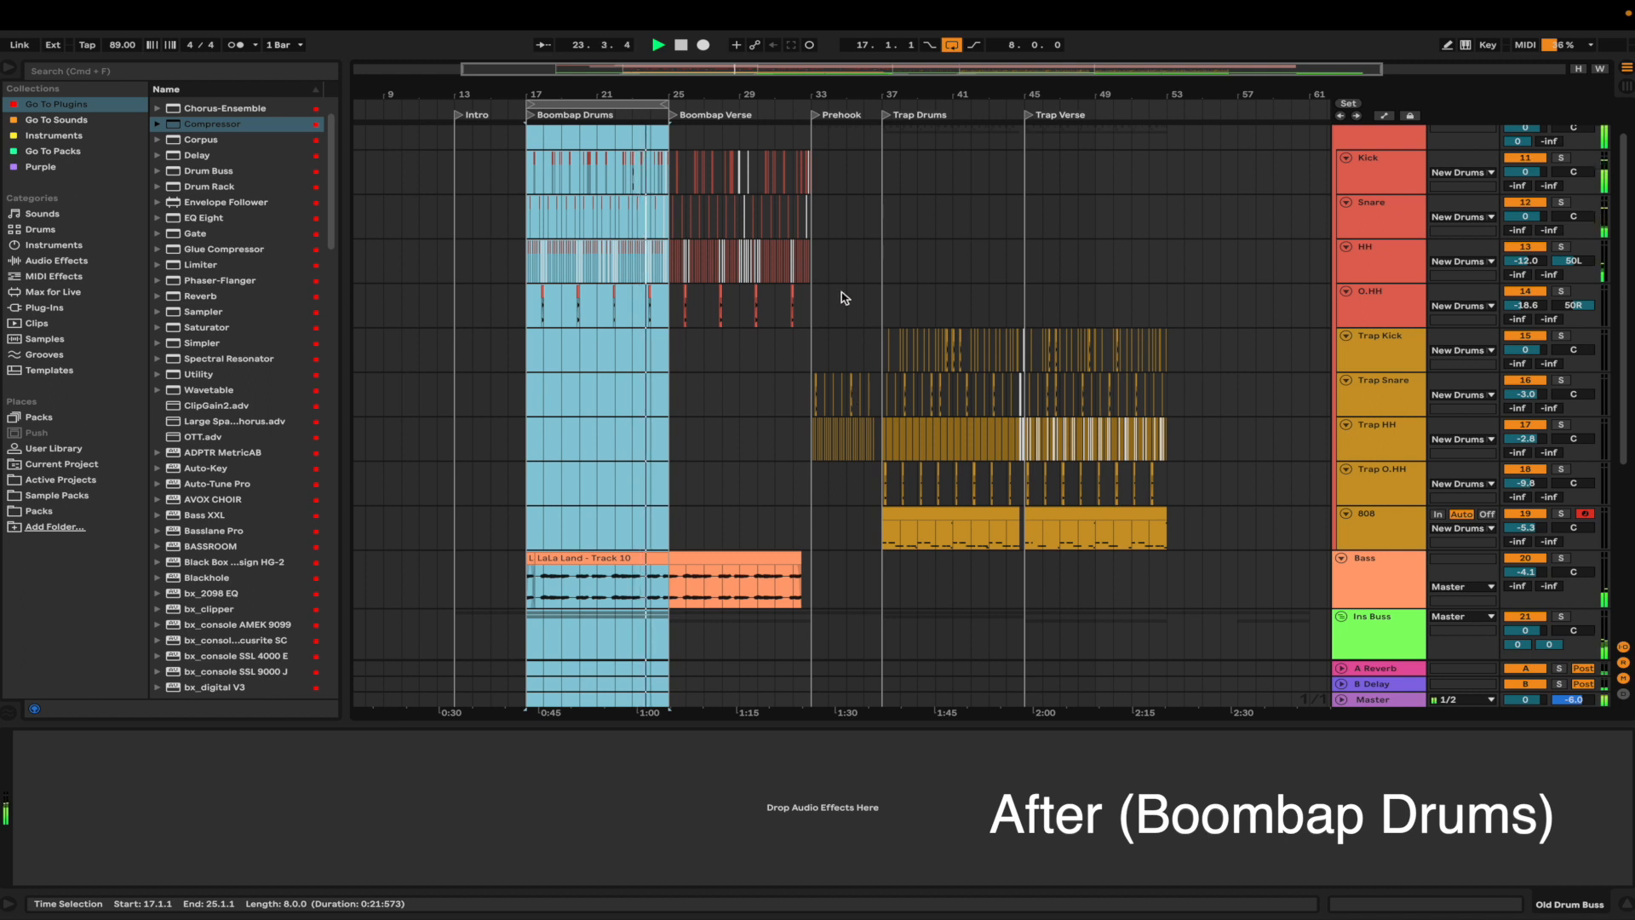
scroll(848, 304, up, 1)
- Turn off arrangement looping and play the Trap Drums section, selecting it on the New Drums Buss from bar 37 to 45
click(952, 47)
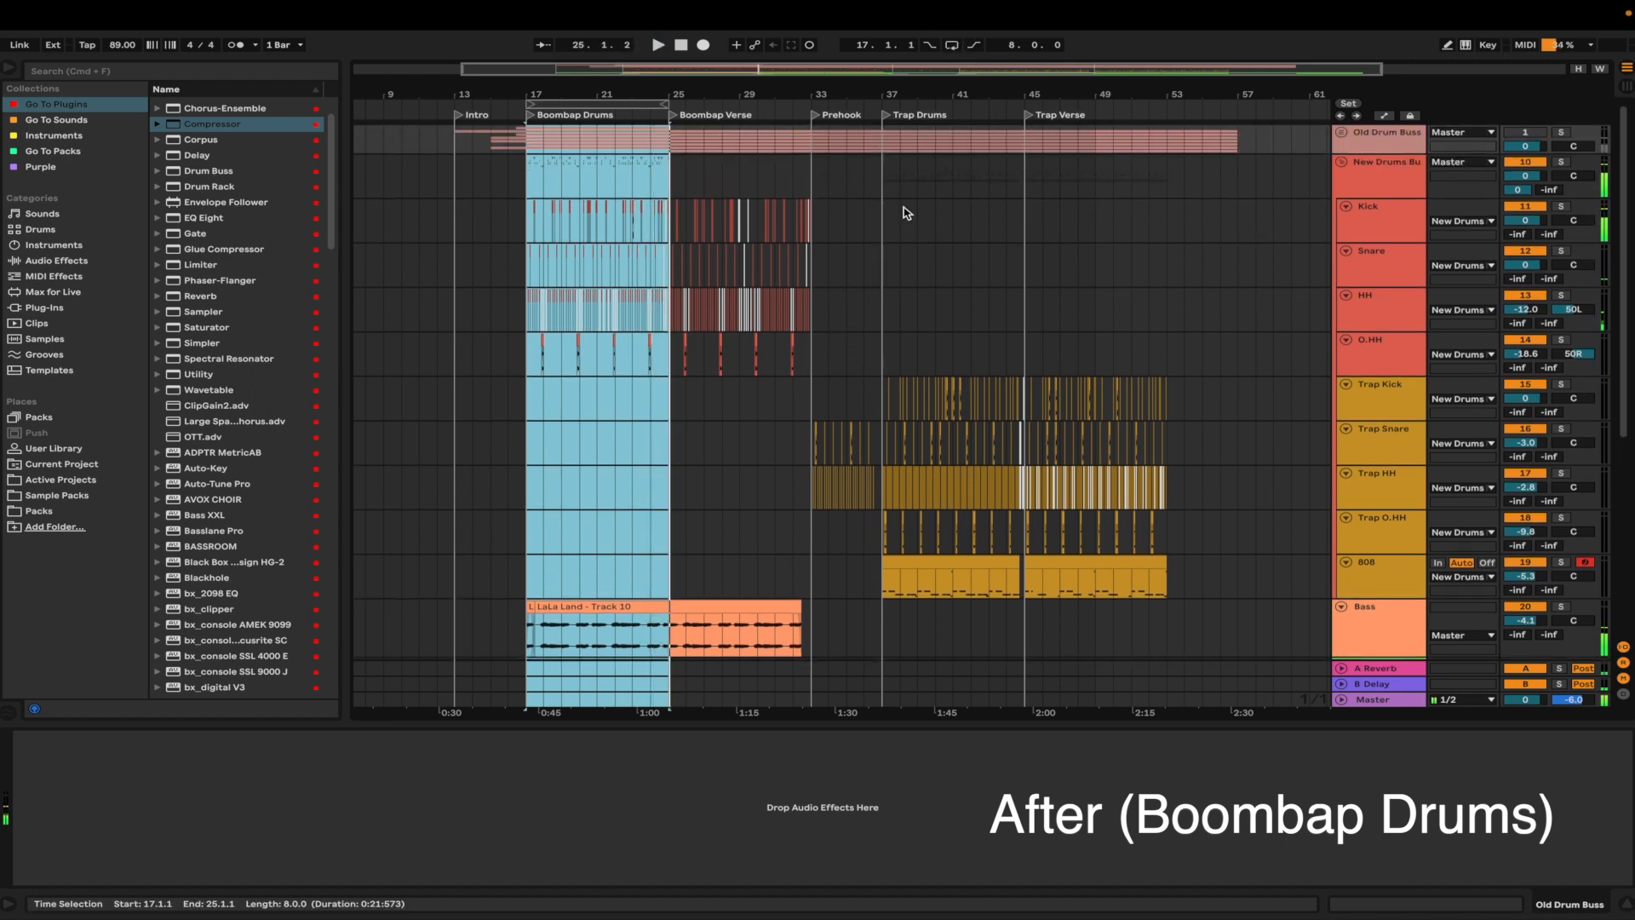
drag(882, 176, 1027, 187)
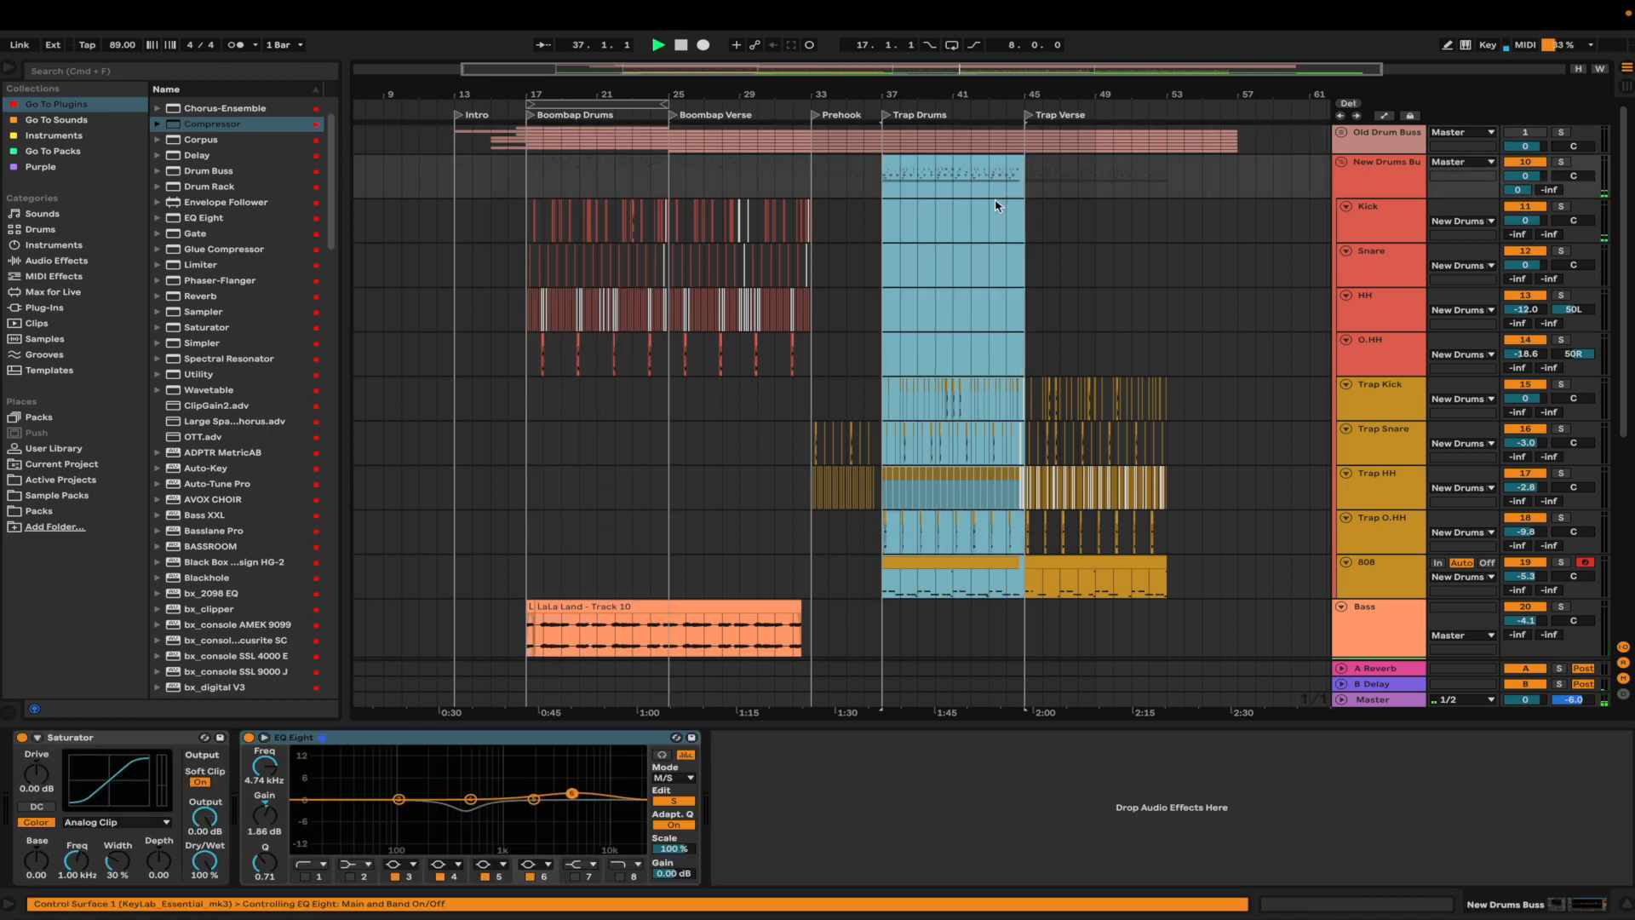
key(space)
scroll(999, 267, down, 3)
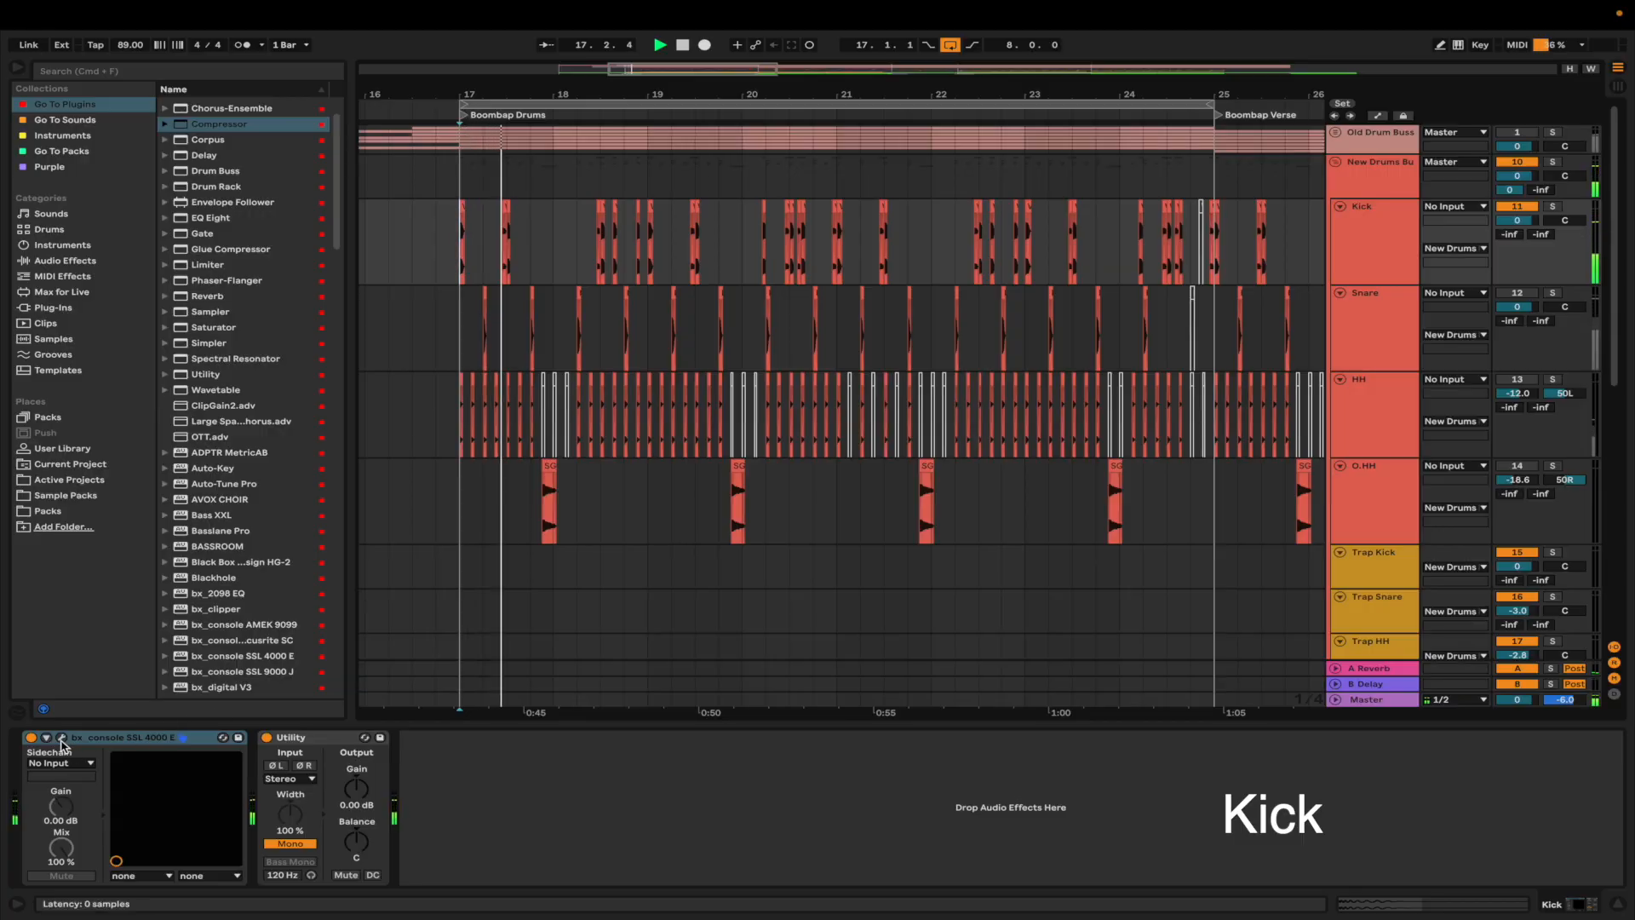
- Inspect the Kick track's bx_console SSL 4000 E settings in the plug-in window and close it
click(63, 738)
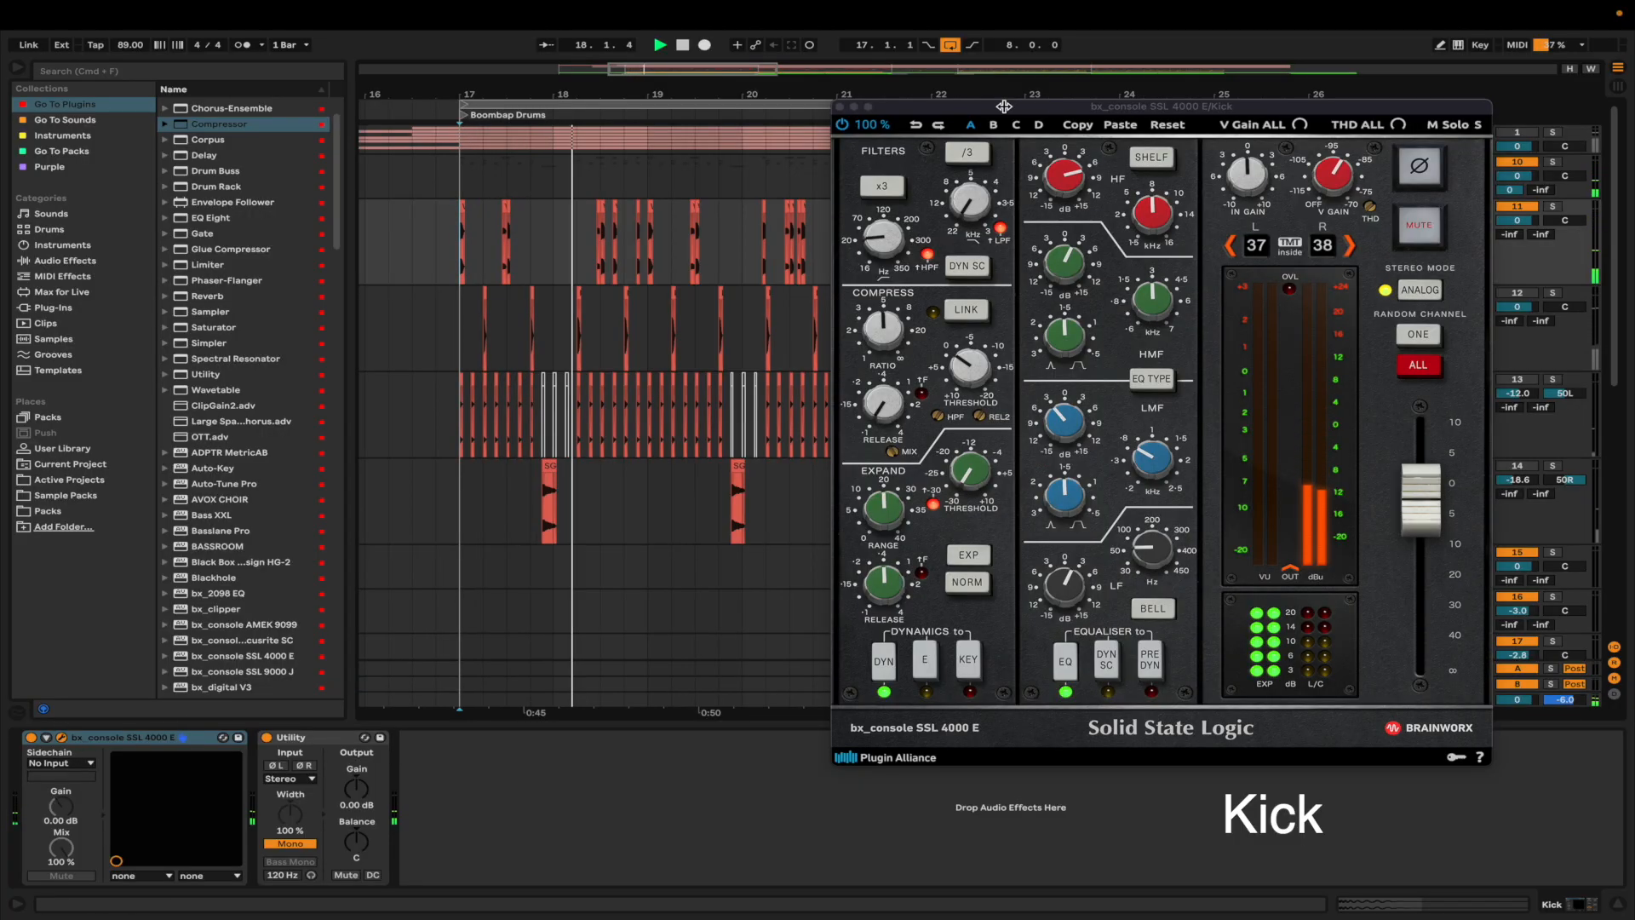
drag(994, 110, 890, 103)
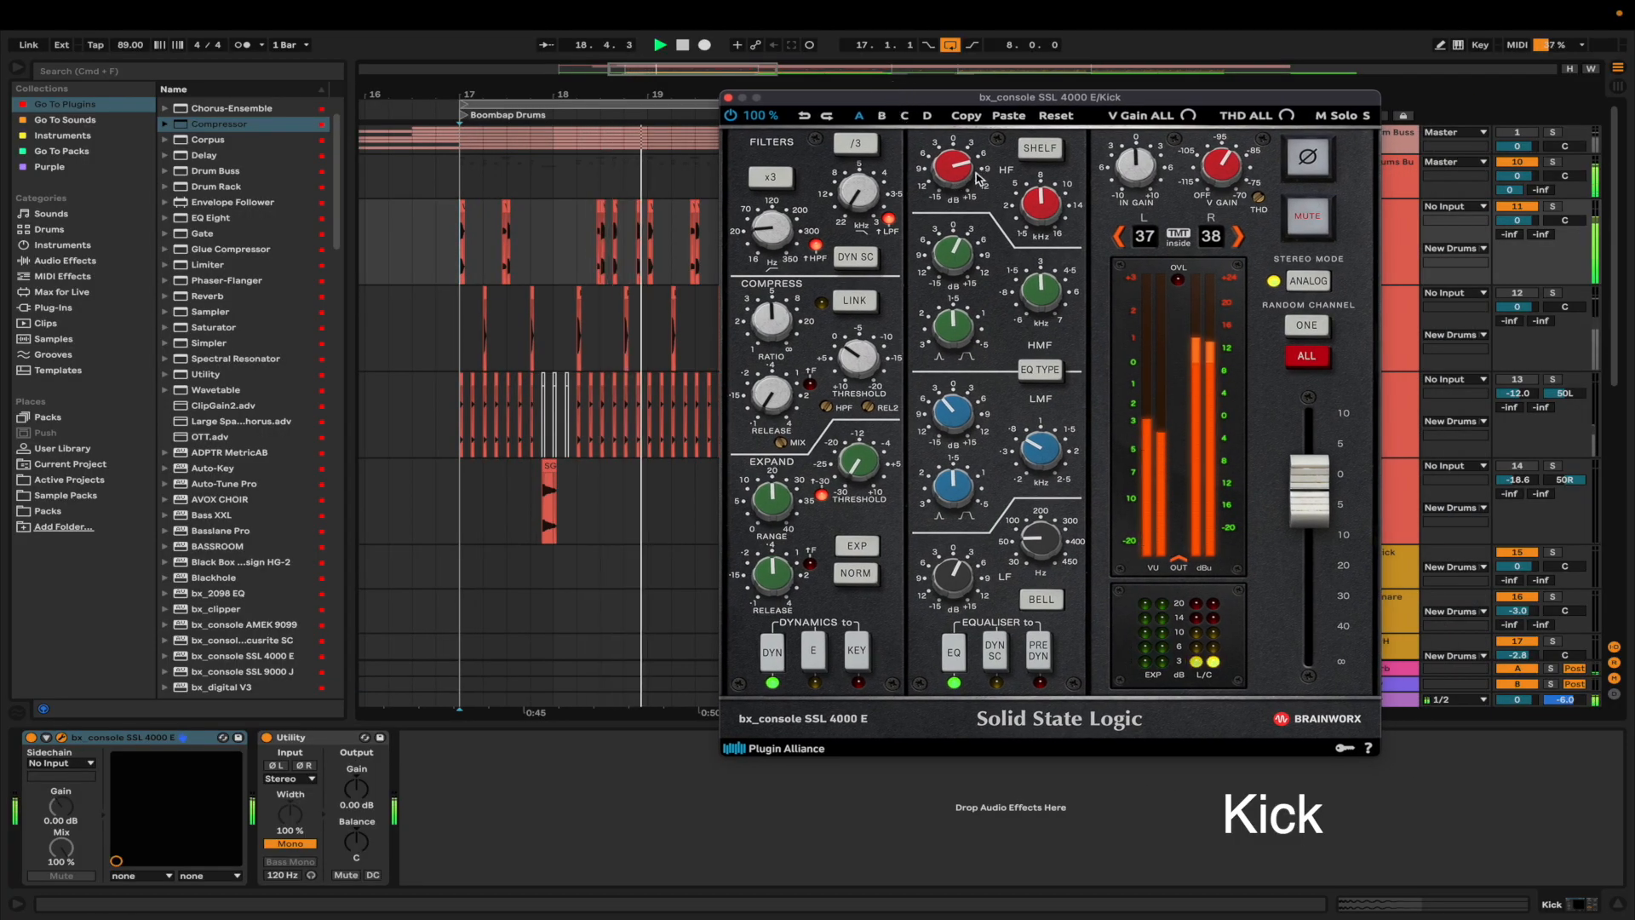
click(728, 97)
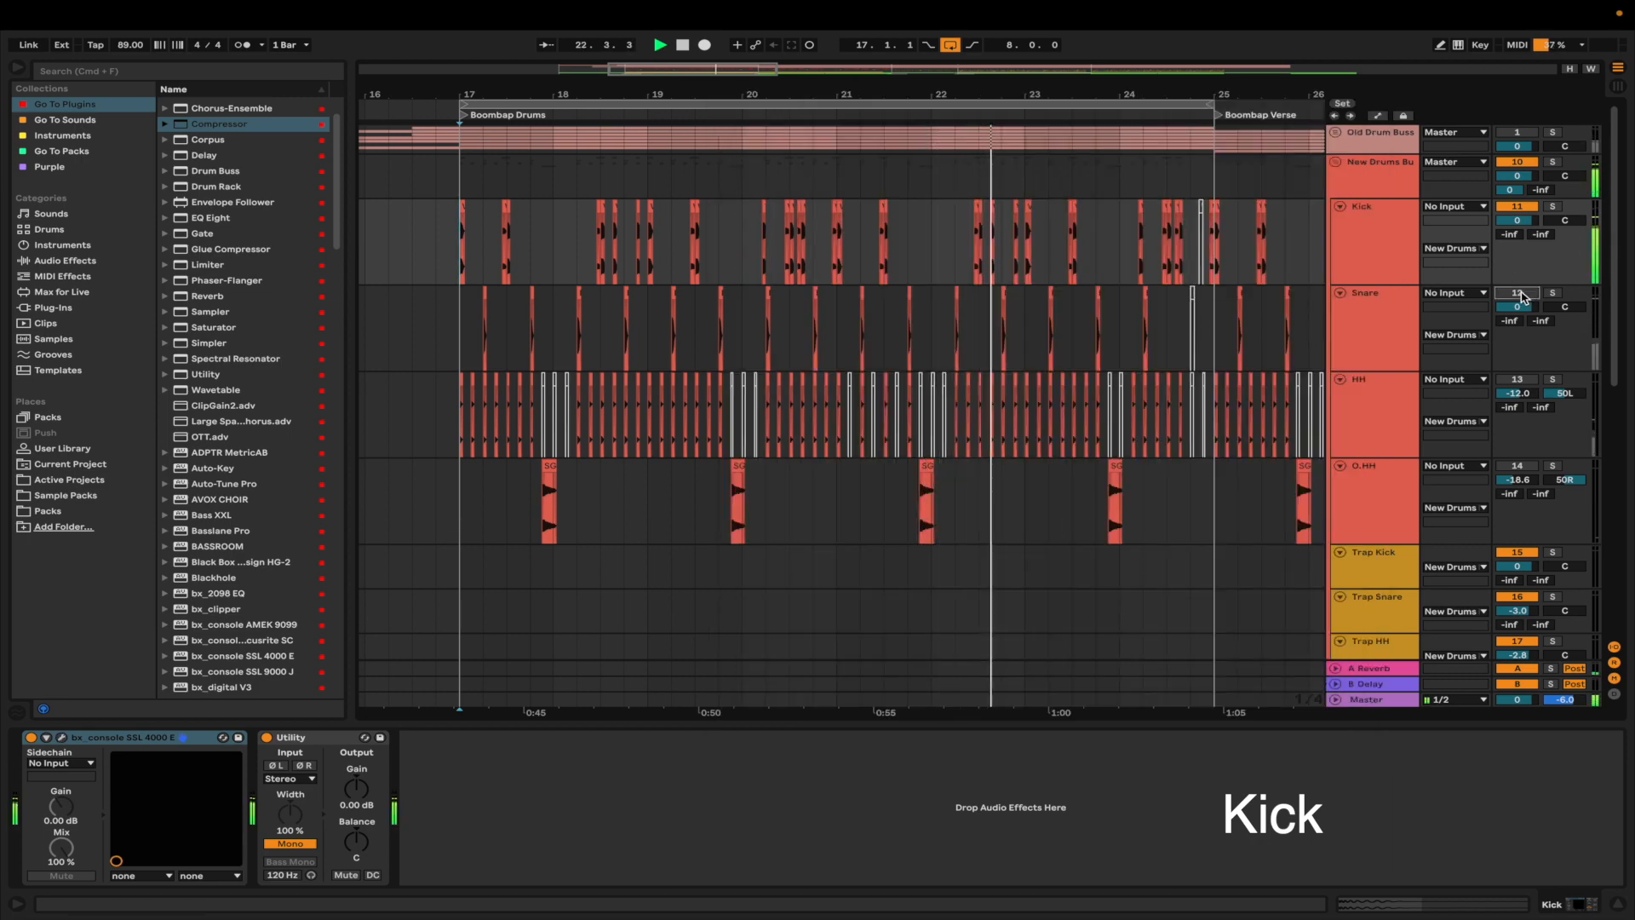
- Unmute the Snare track and inspect its bx_console SSL 4000 E settings during playback, closing the plug-in window when done
click(1354, 343)
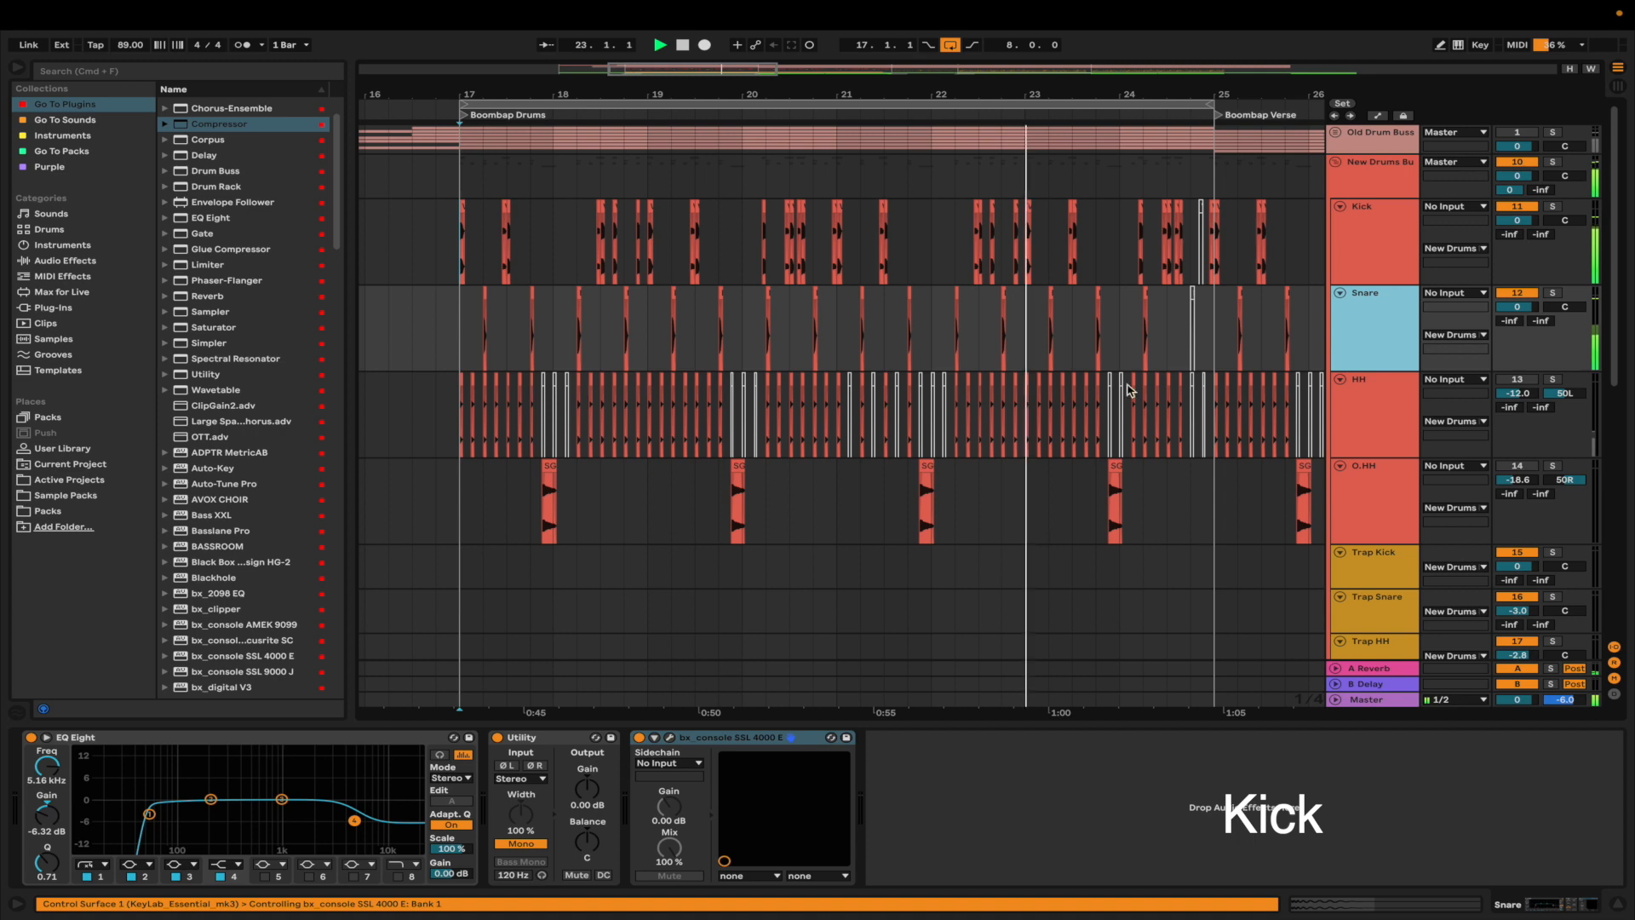
click(672, 739)
click(670, 738)
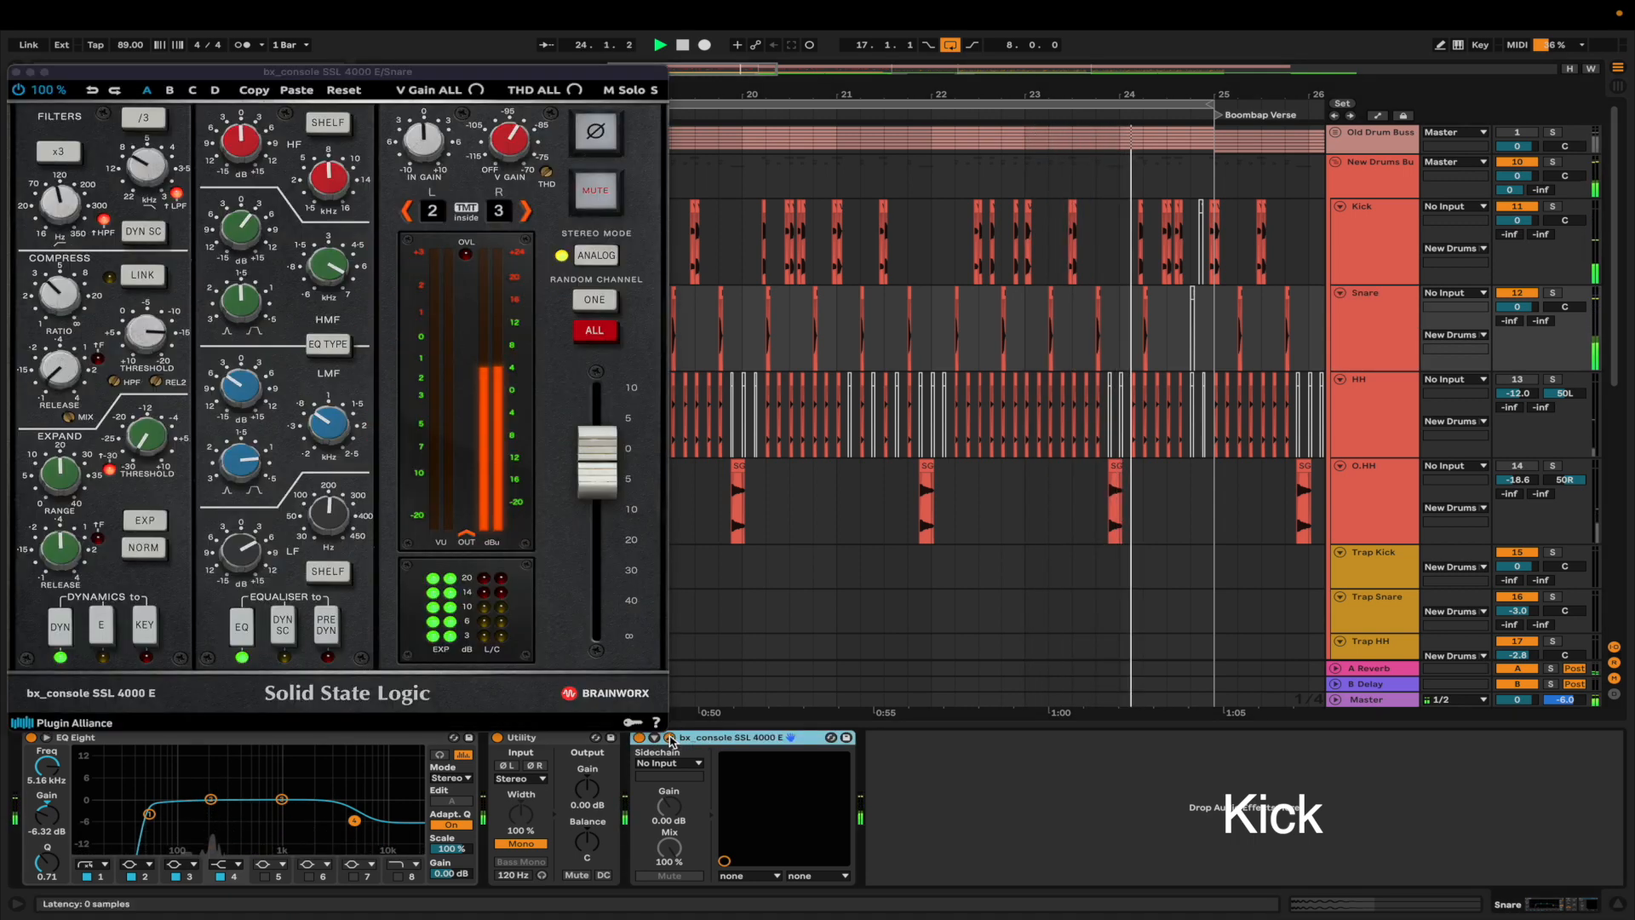
key(space)
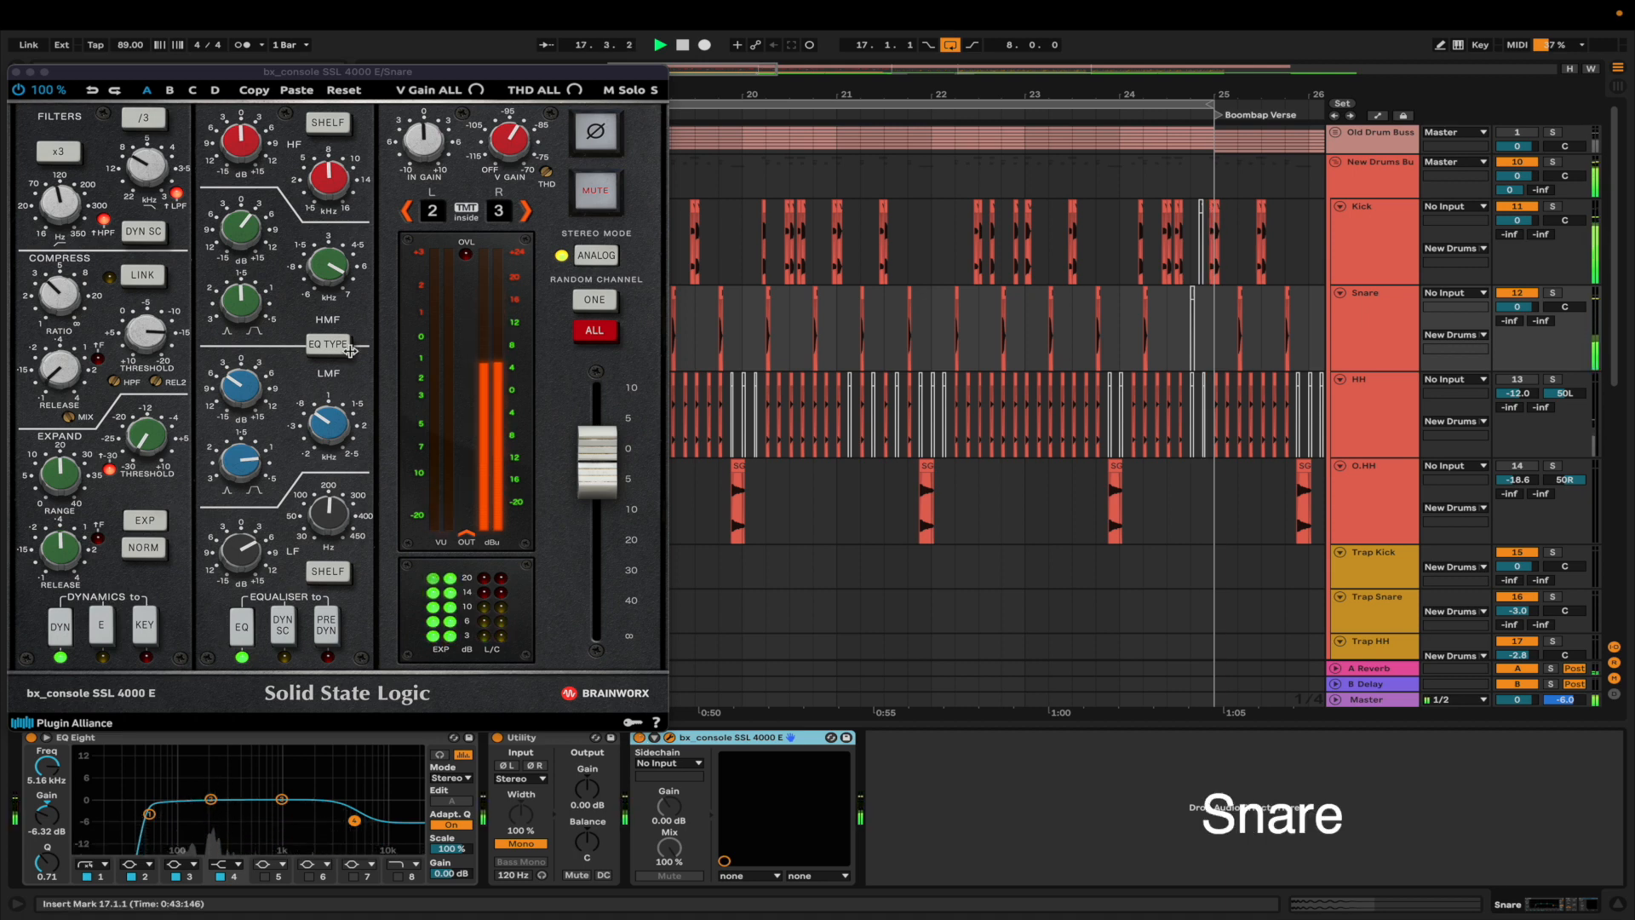
key(super+alt+b)
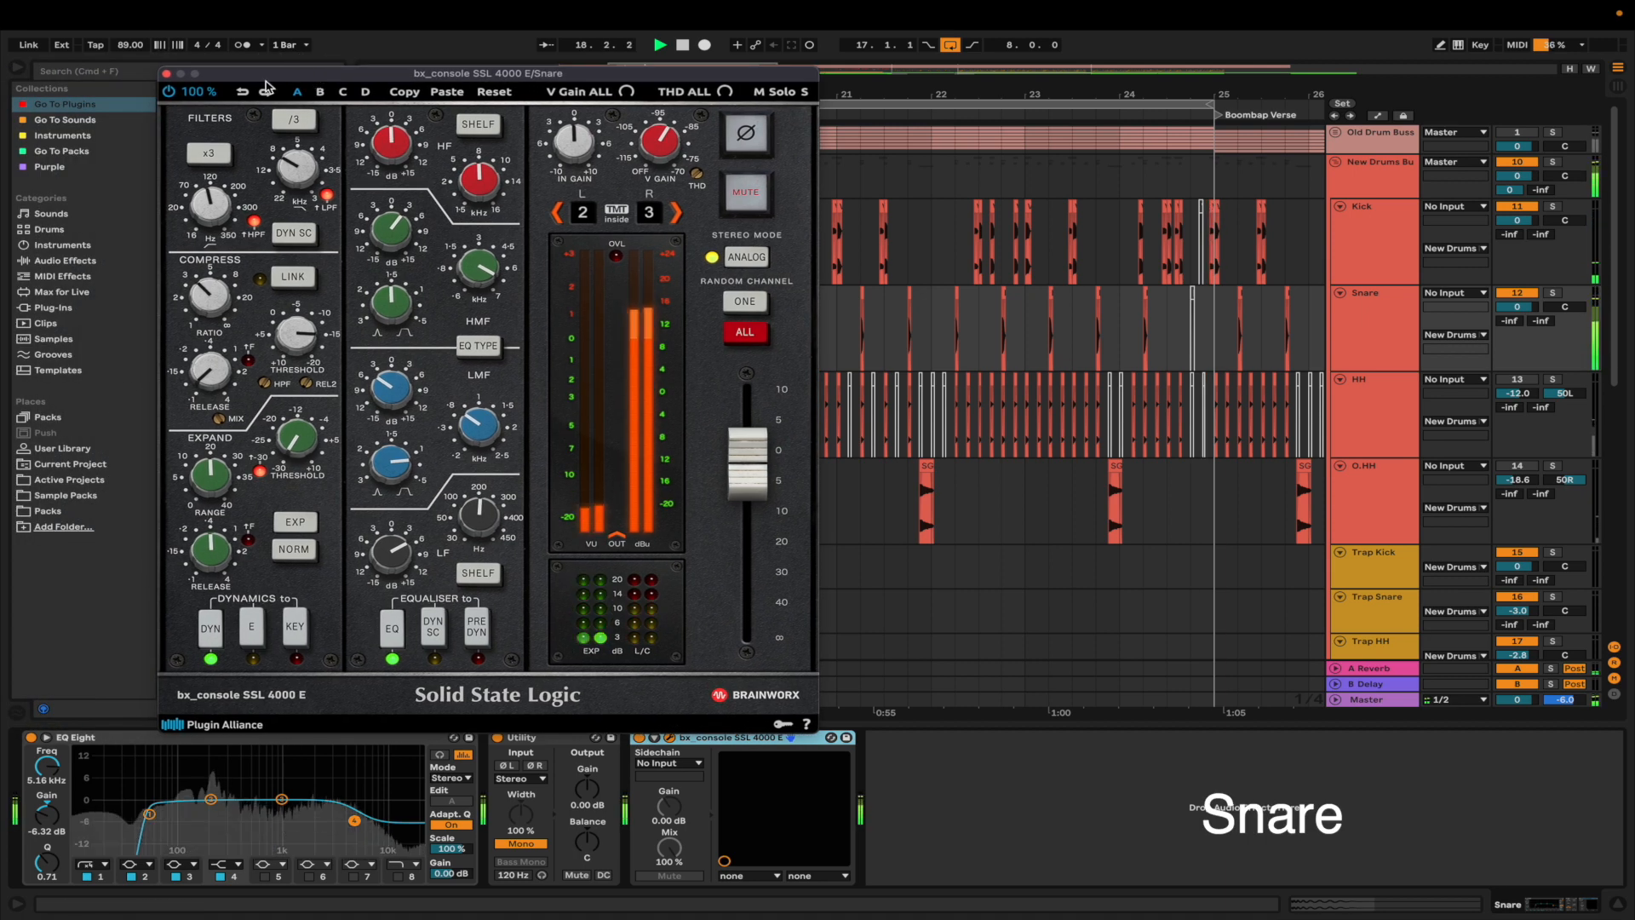
click(167, 75)
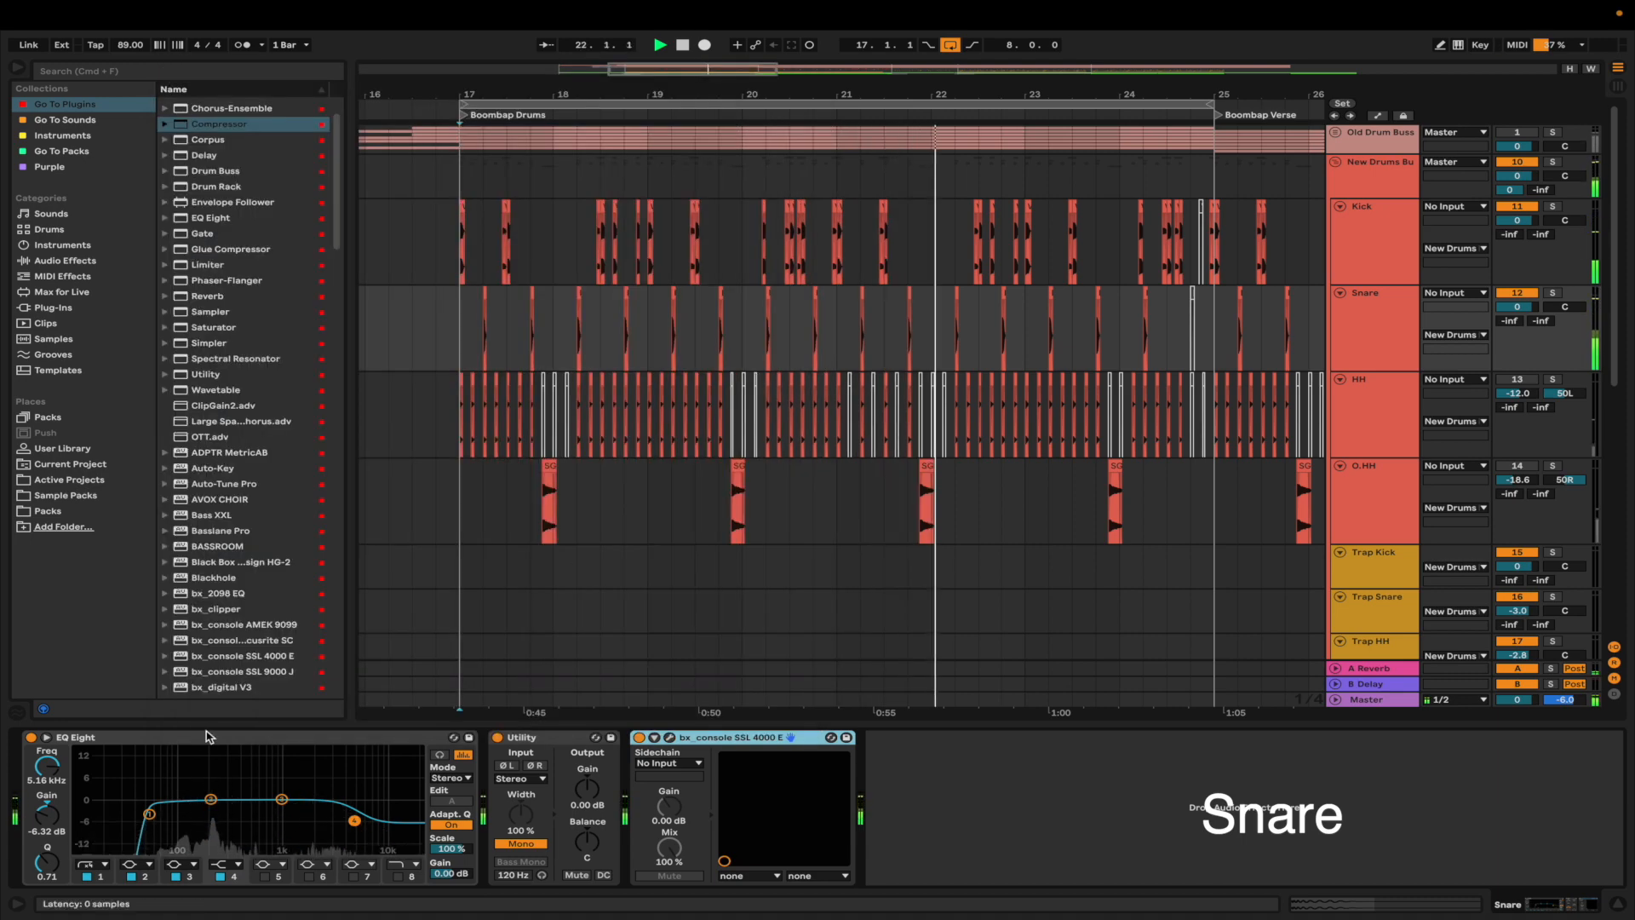
- Bypass all effects on the Snare track to compare the dry sound, and switch them back on
click(209, 738)
key(super+a)
key(0)
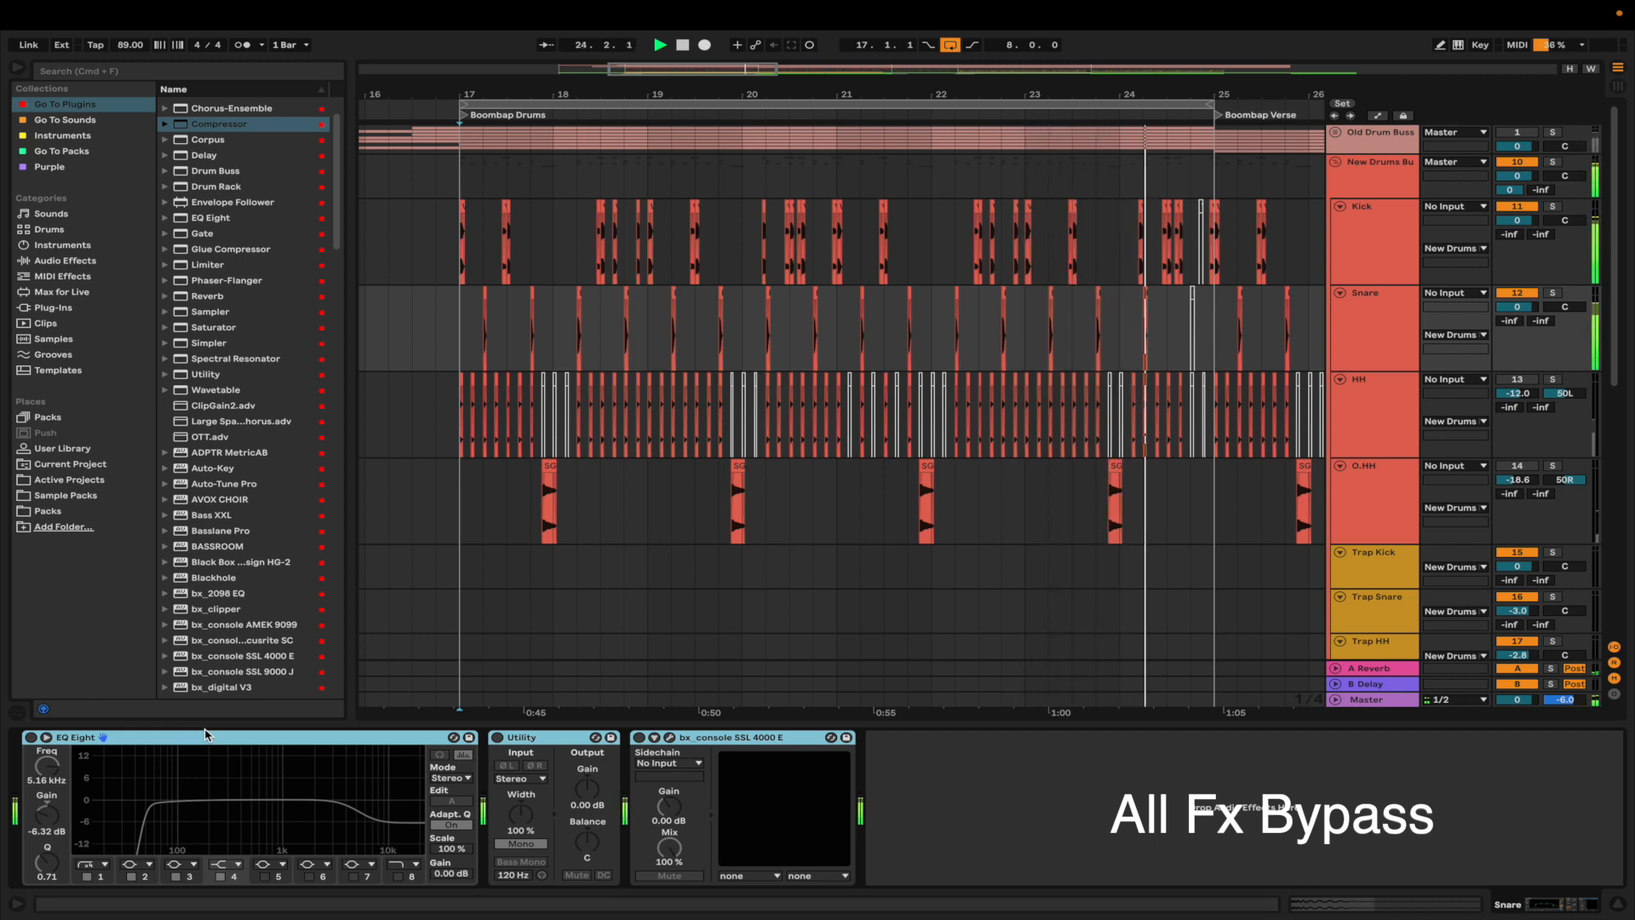
key(0)
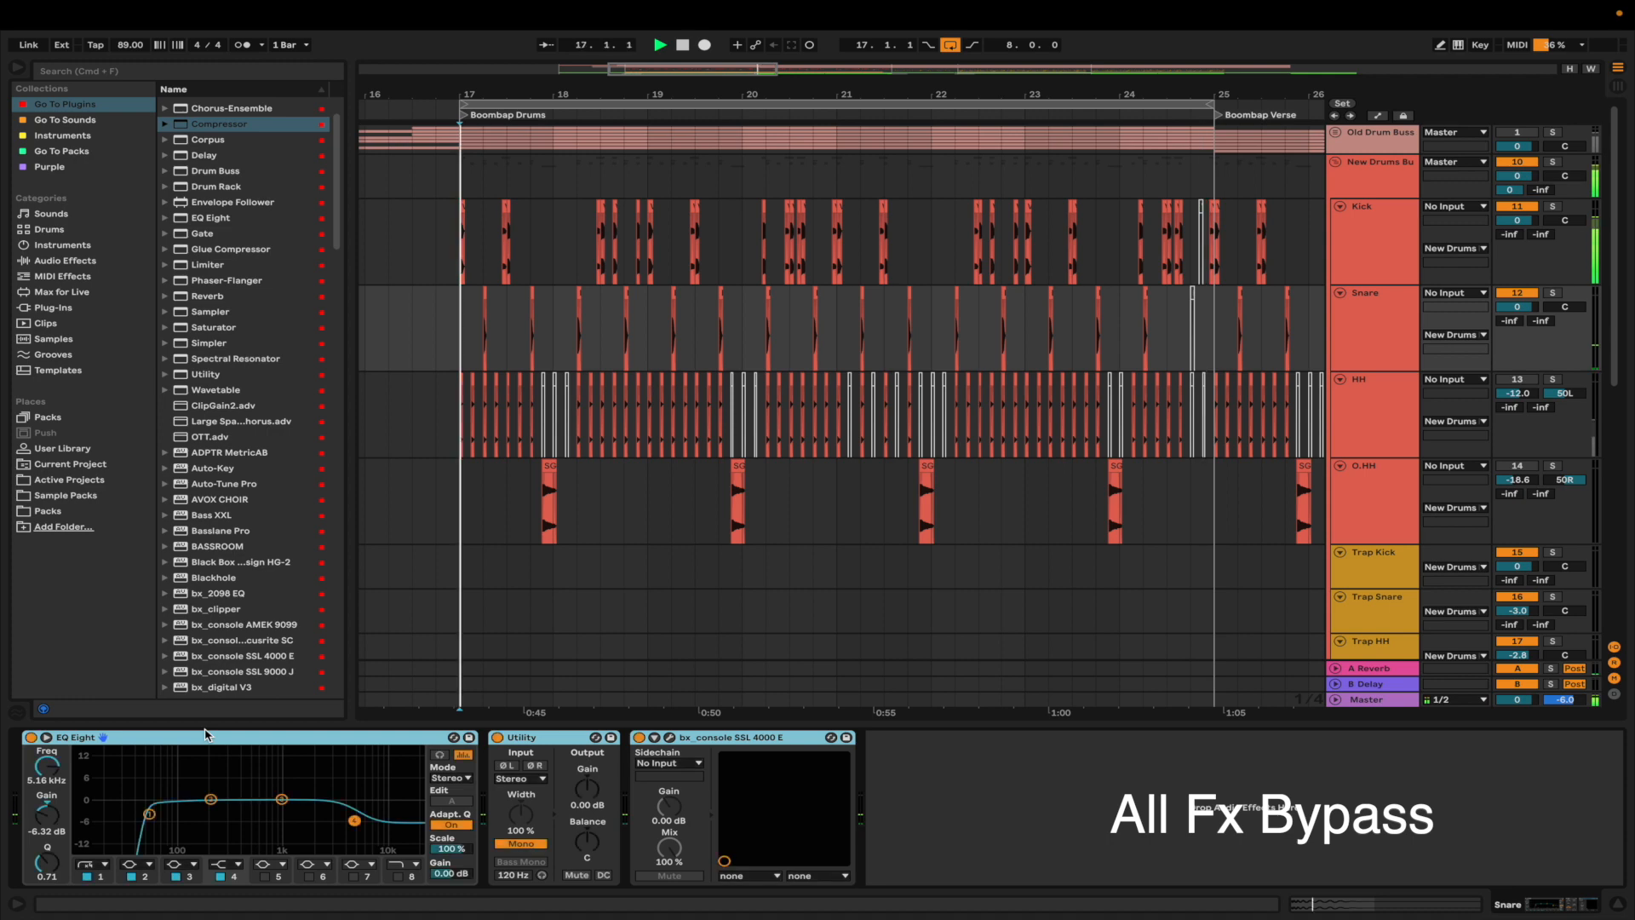
- Unmute the HH track and select the EQ Eight in its effect chain
click(1365, 435)
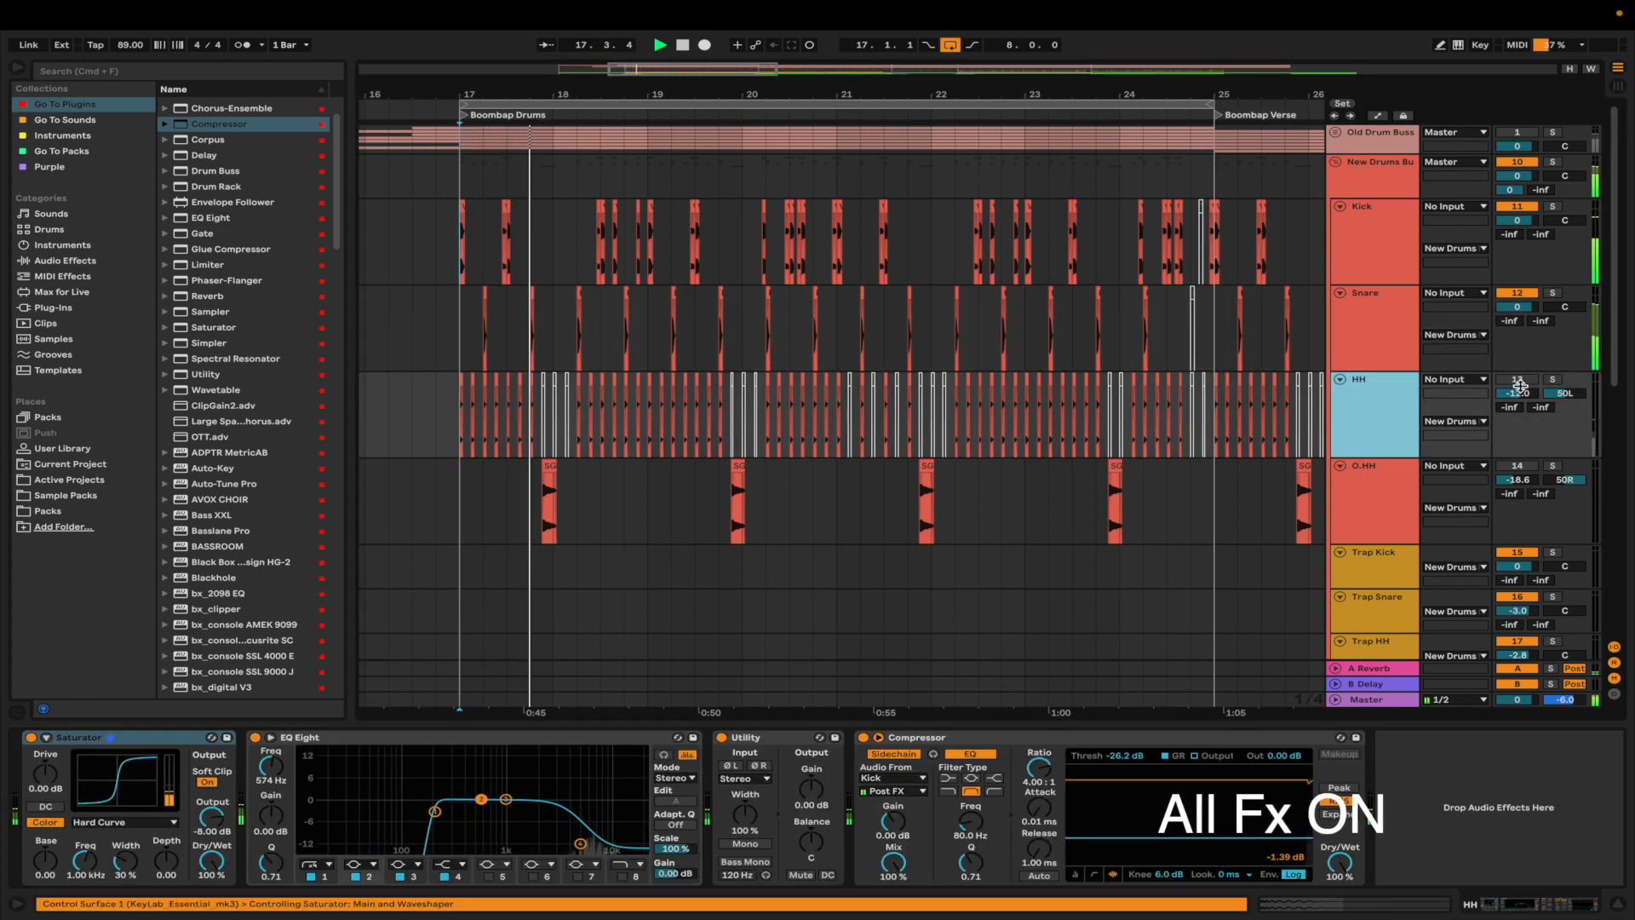
click(1368, 417)
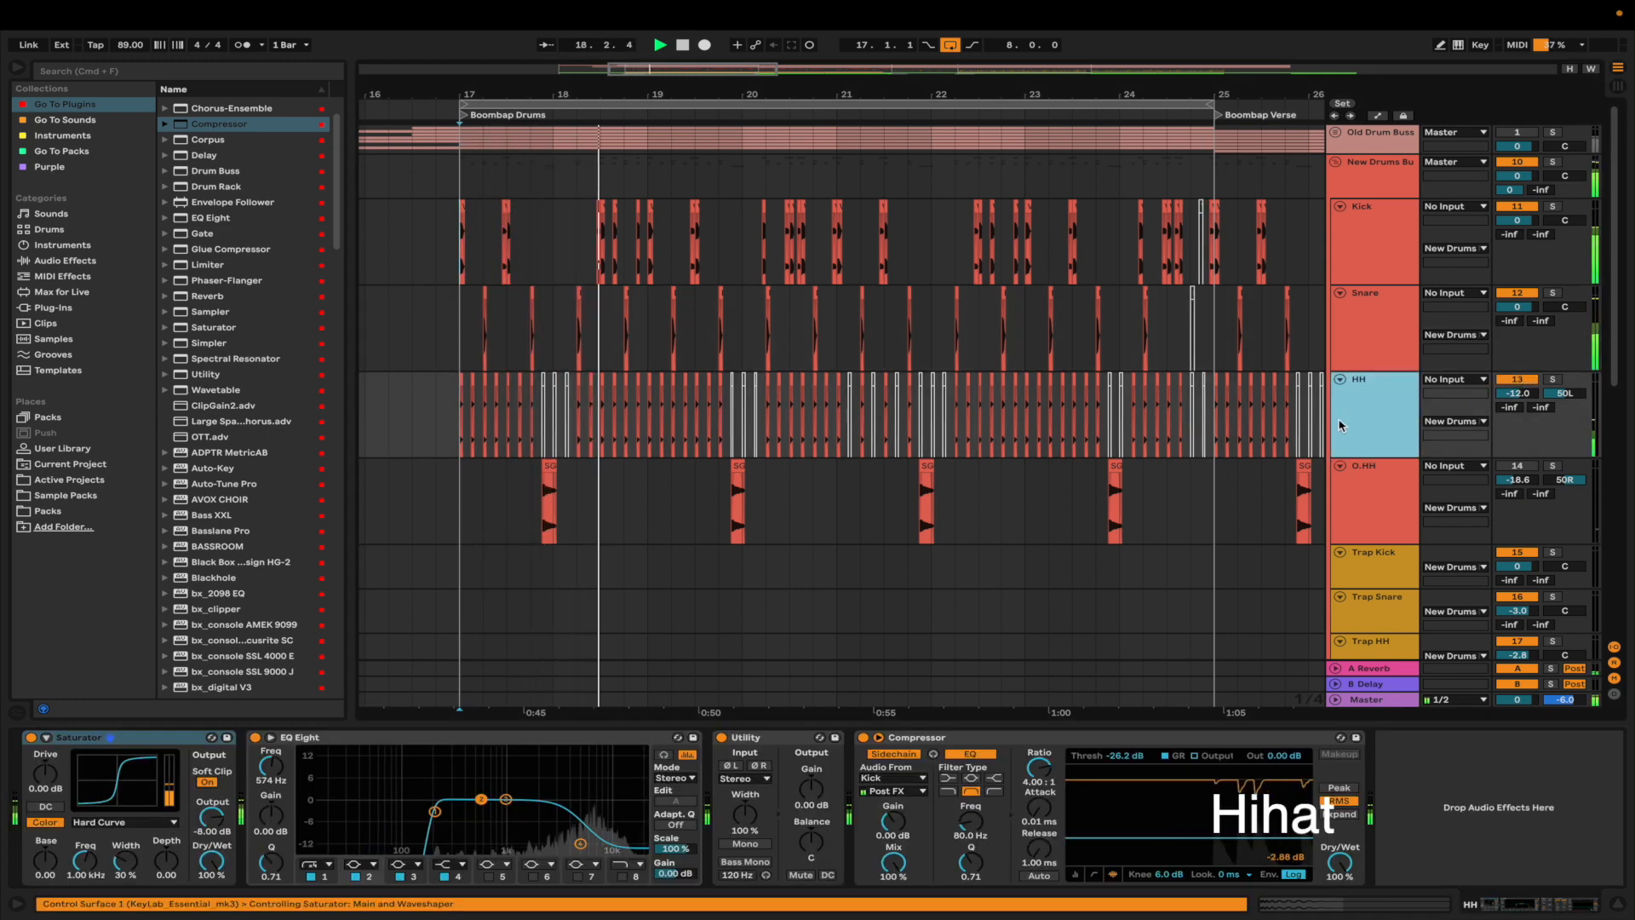
click(439, 736)
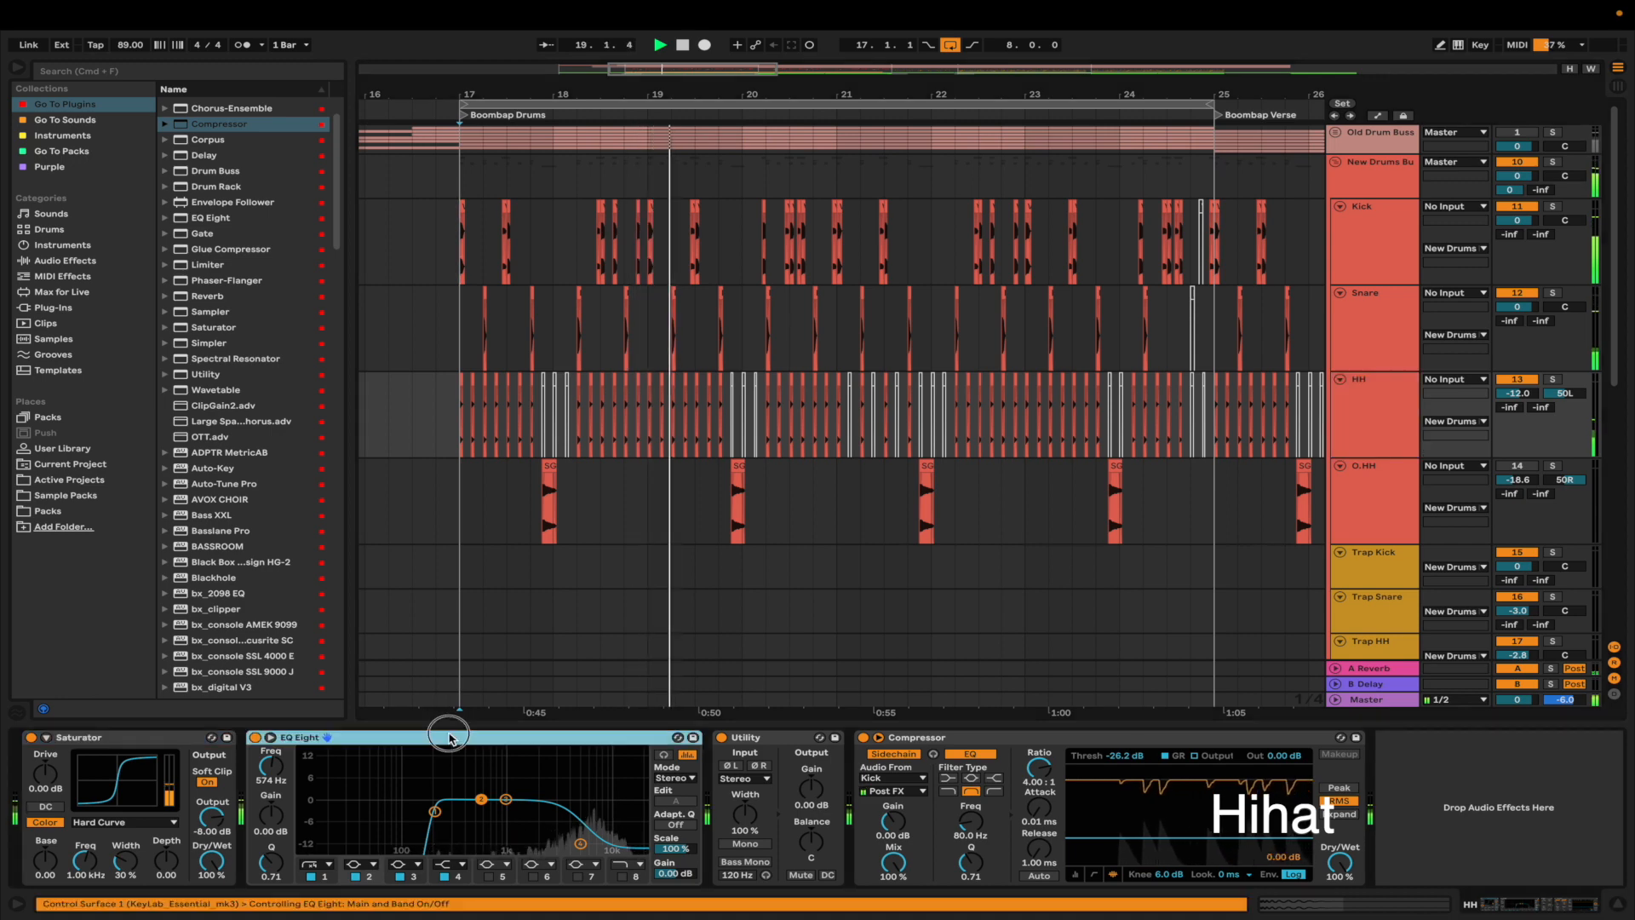
- Bypass the HH track's whole effect chain to hear the unprocessed hi-hat, and re-enable it
click(976, 741)
key(super+a)
key(0)
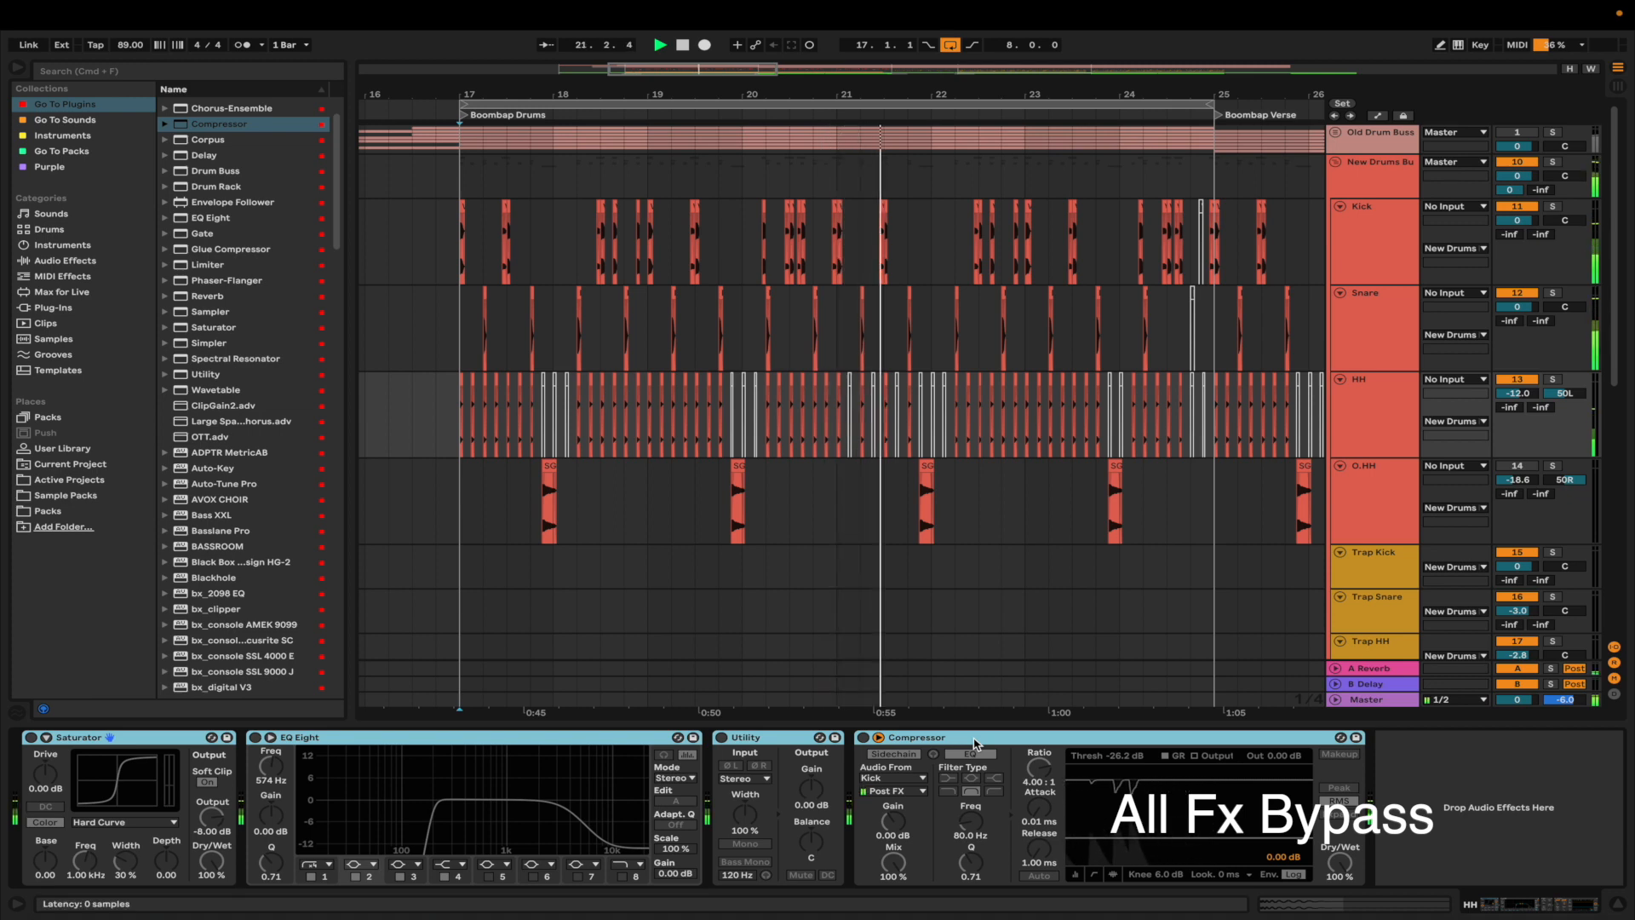
key(0)
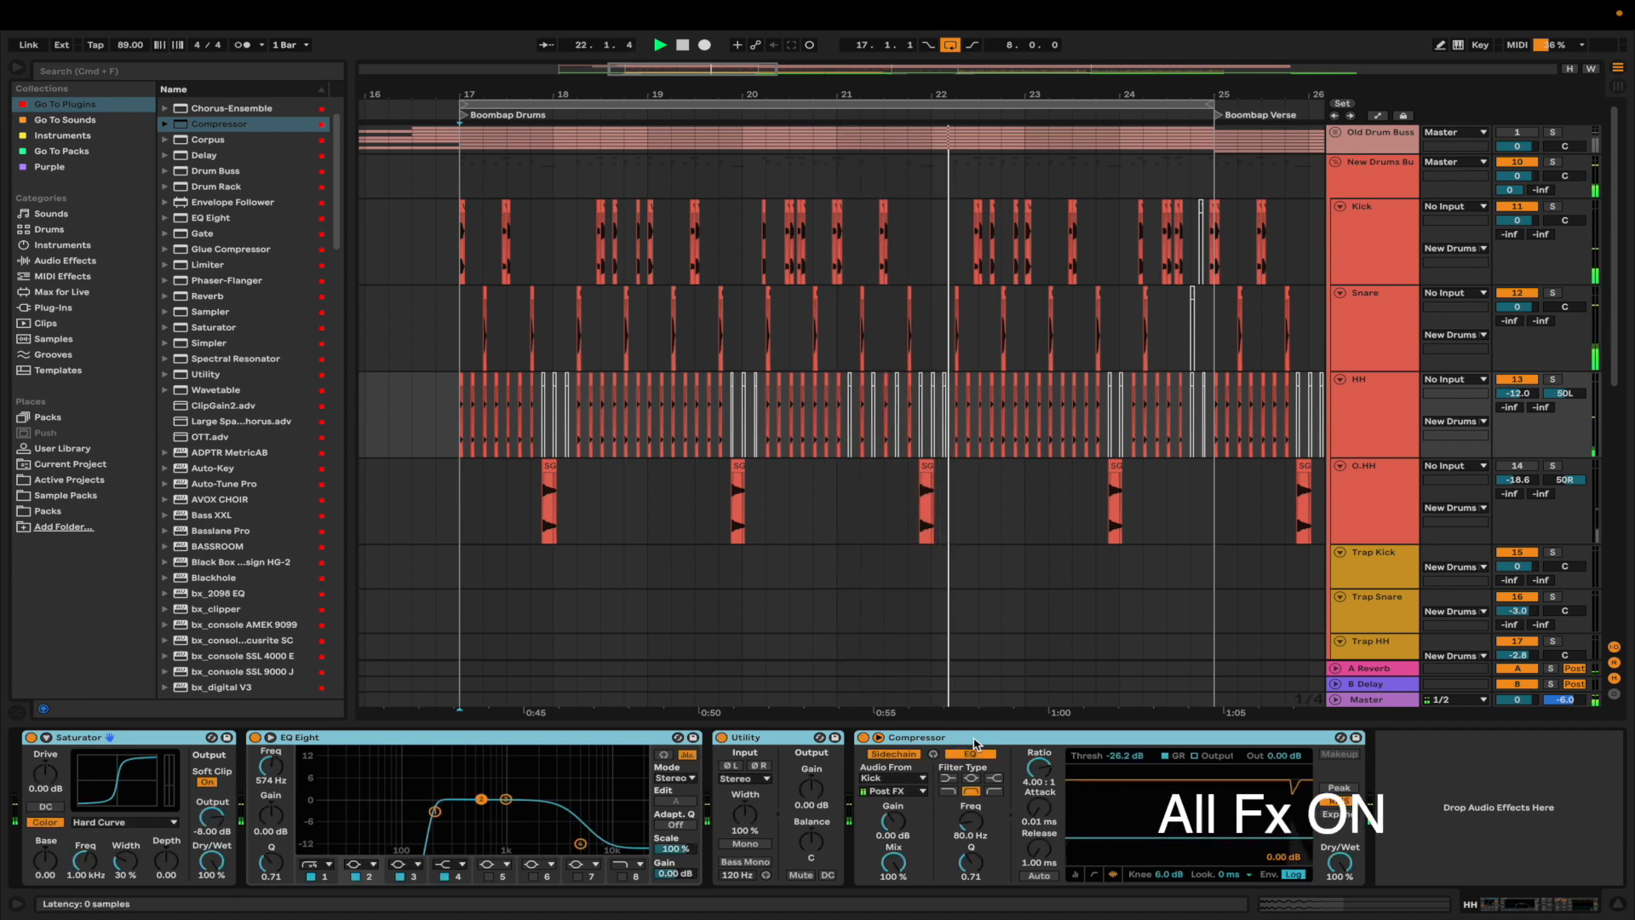
click(1351, 417)
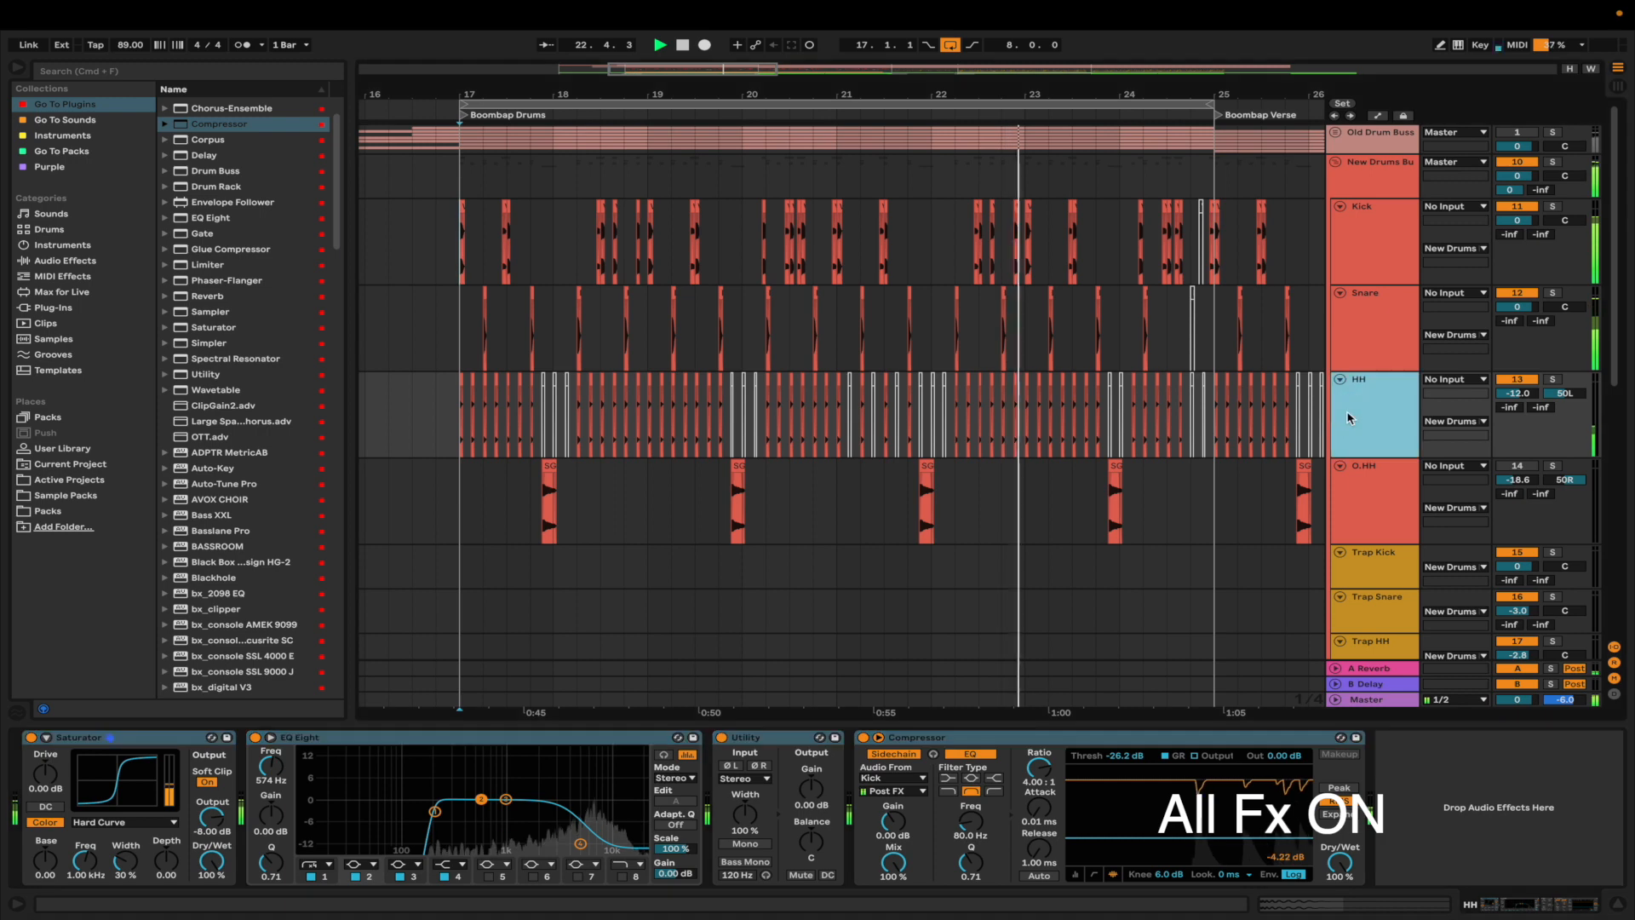
- Unmute the O.HH track and show its effect chain
click(1366, 485)
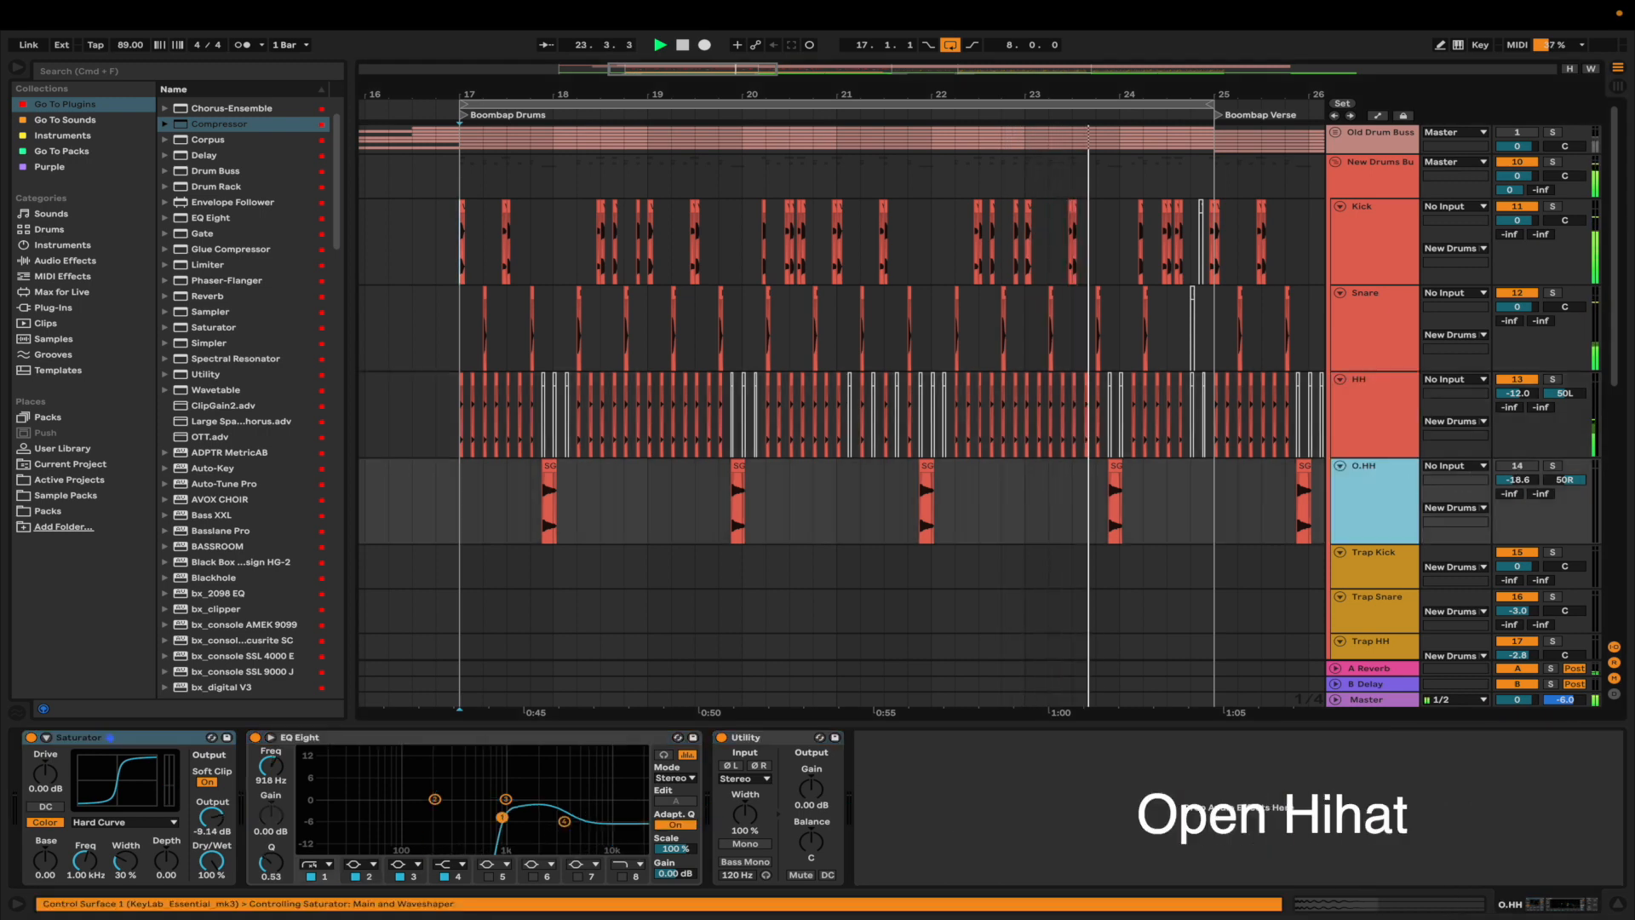
click(1517, 467)
click(1396, 516)
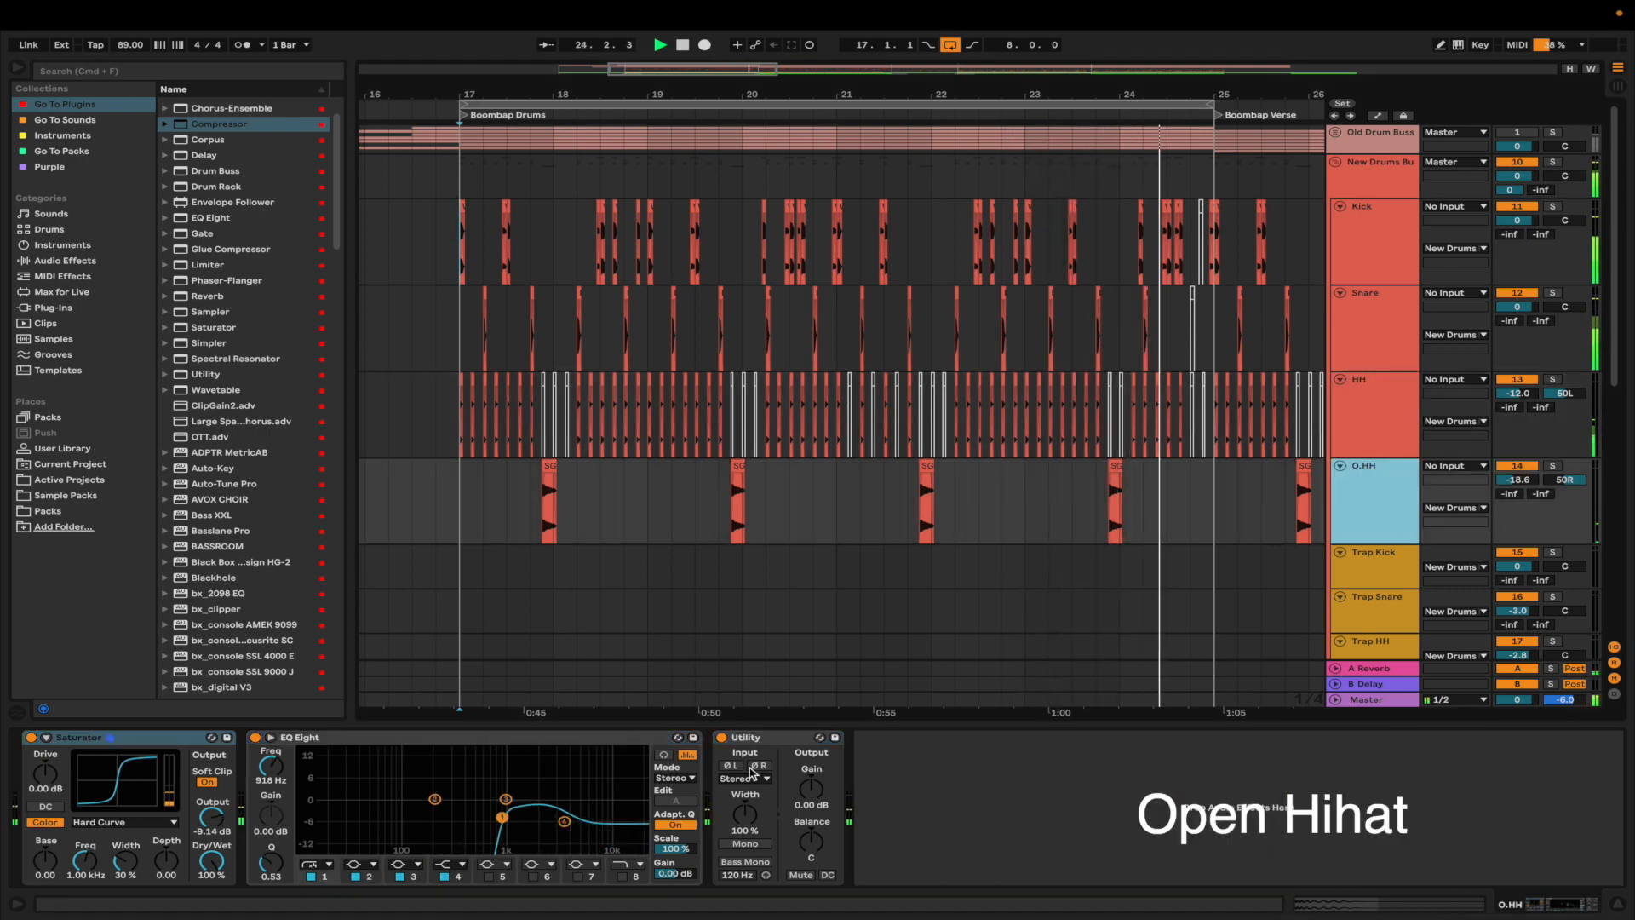
- Compare the open hi-hat with its Saturator, EQ Eight and Utility bypassed and with all three switched back on
click(784, 741)
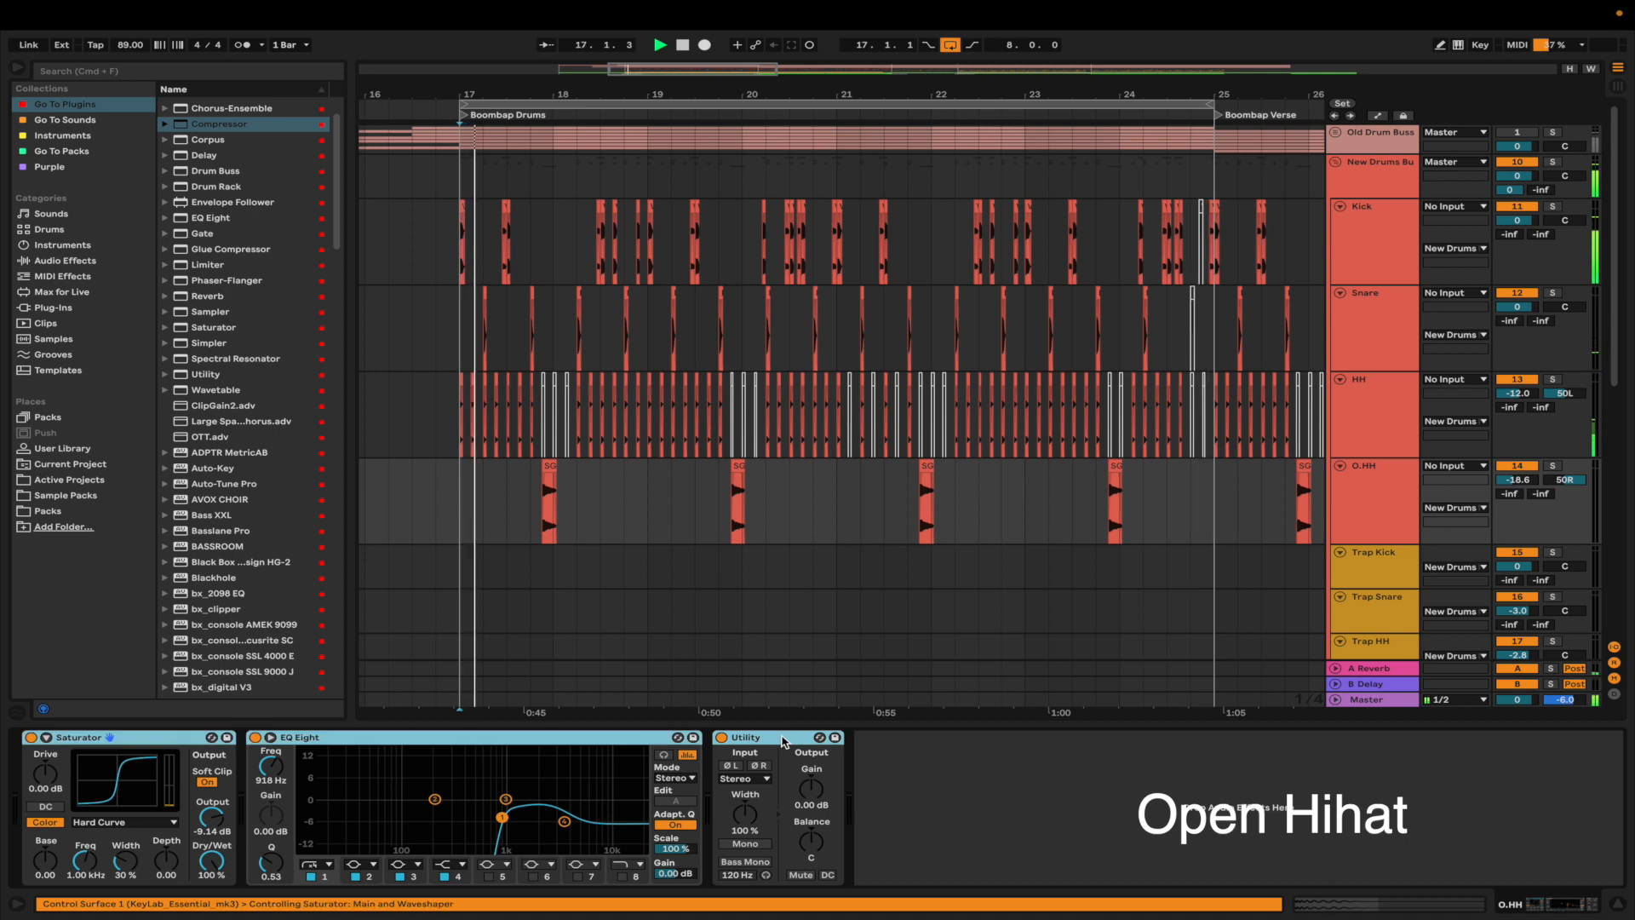
key(0)
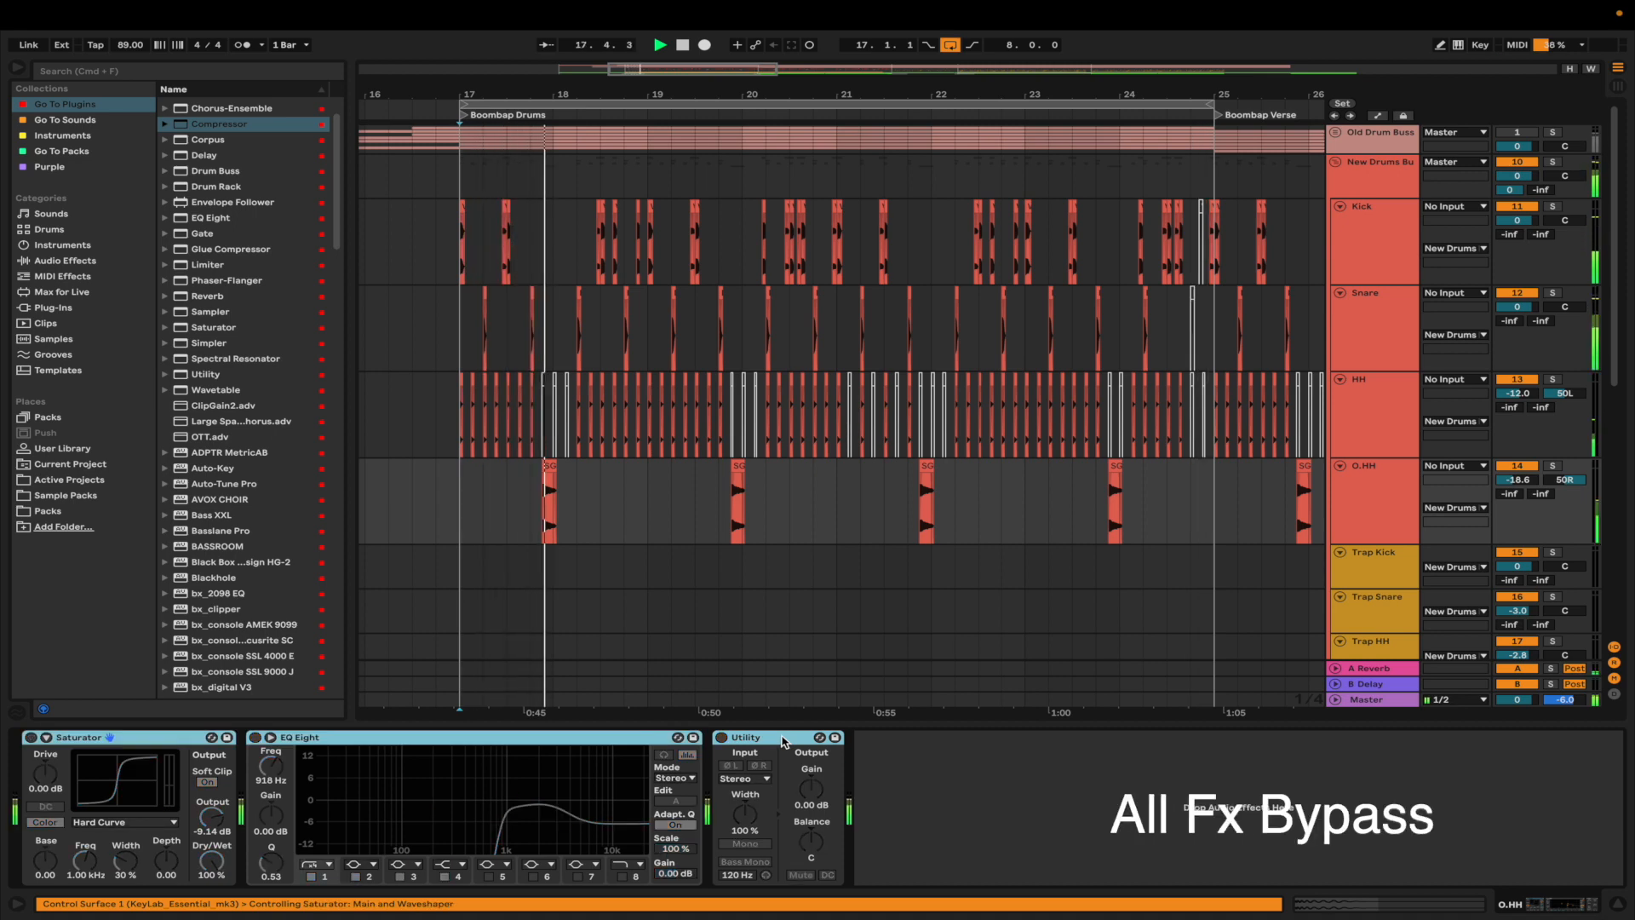
key(0)
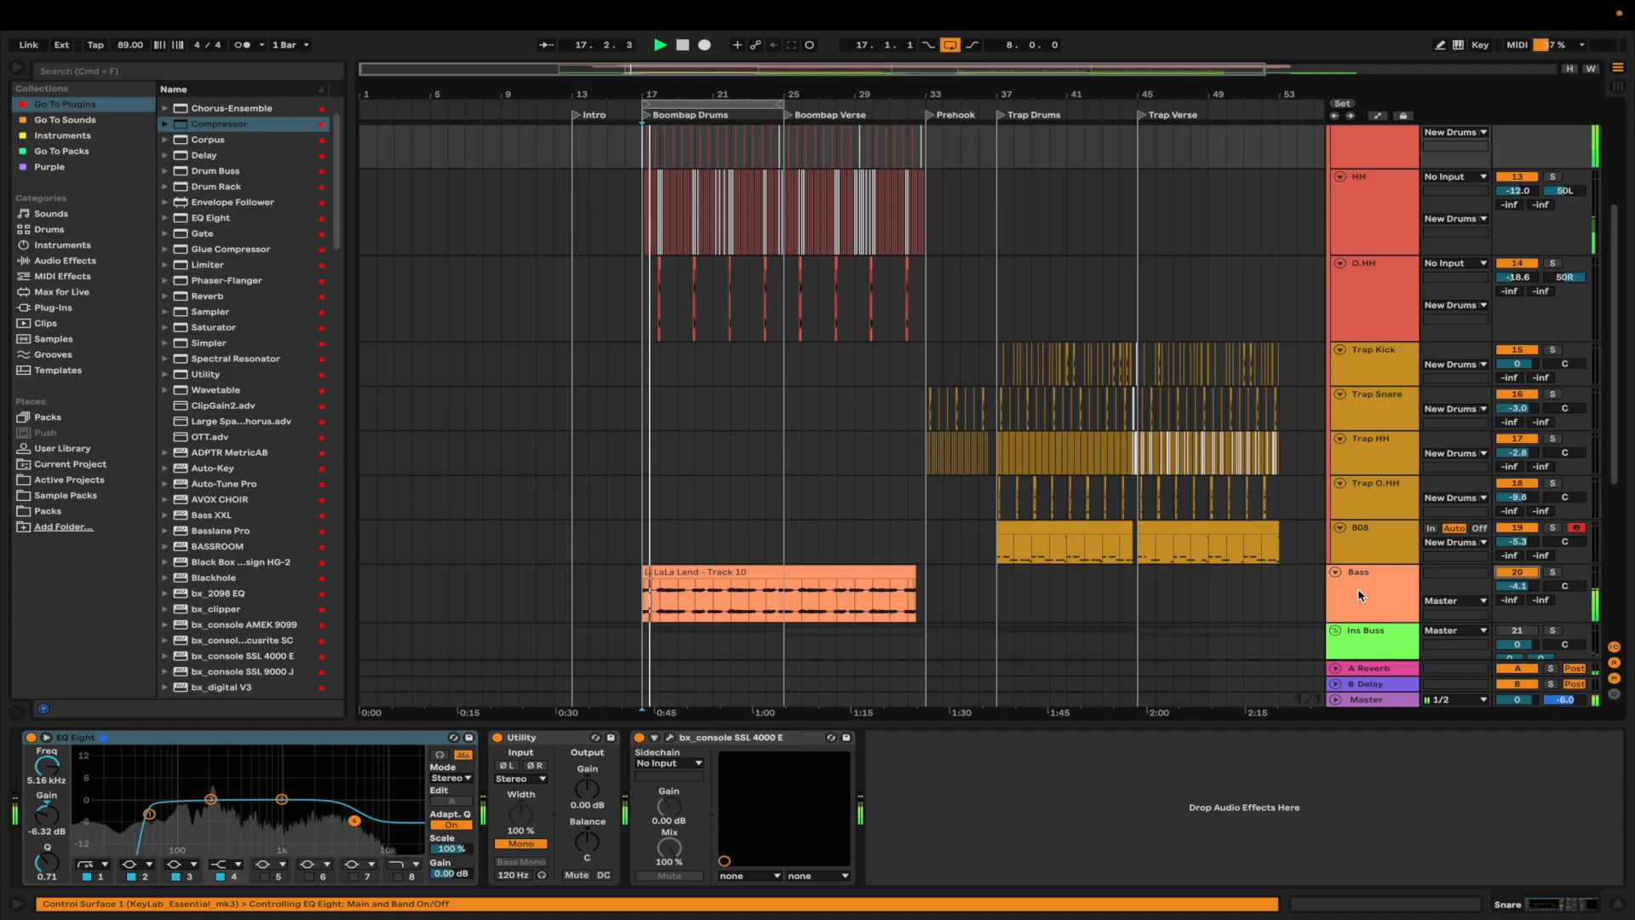
- Bypass all effects on the Bass track, from Utility to Trackspacer 2.5, for a dry comparison and turn them back on
click(1363, 593)
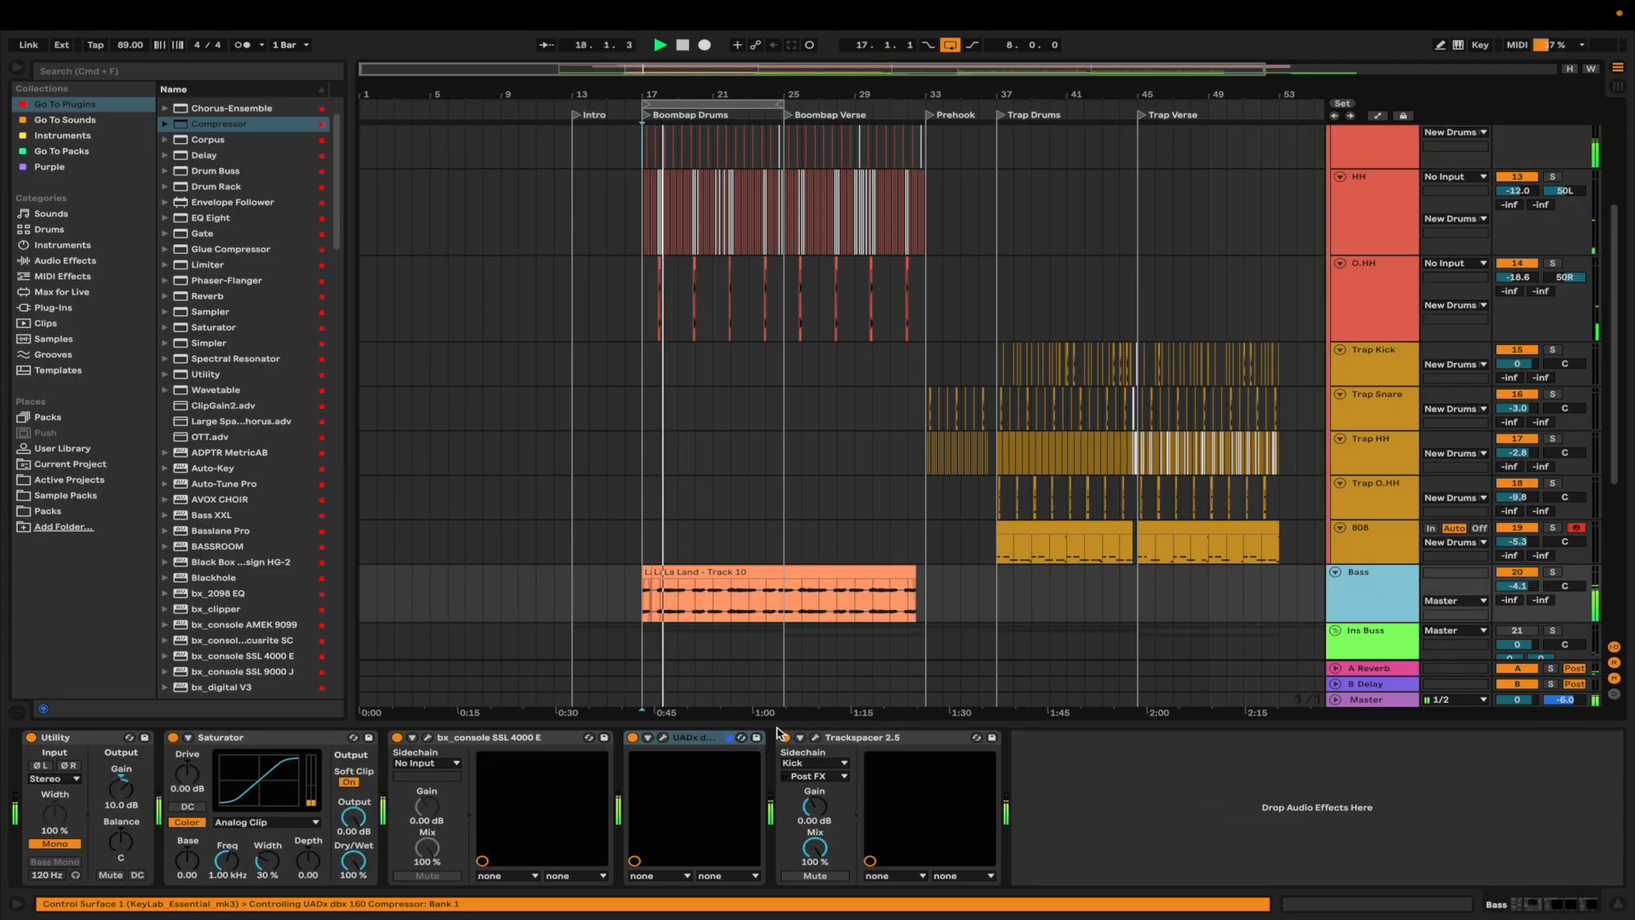
click(880, 741)
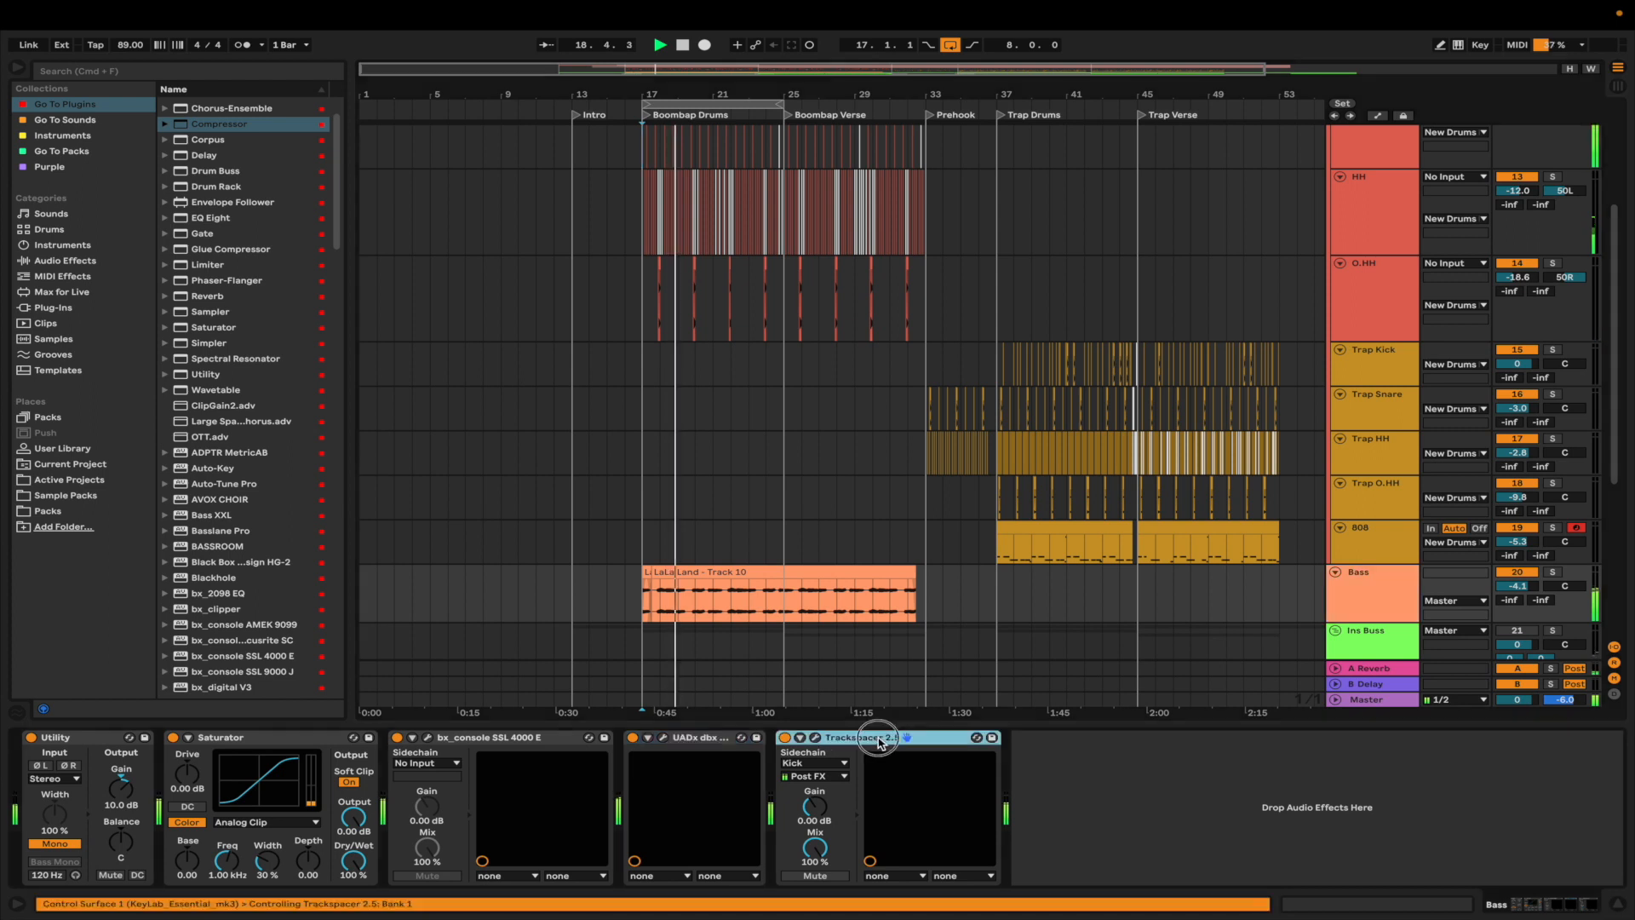
key(super+a)
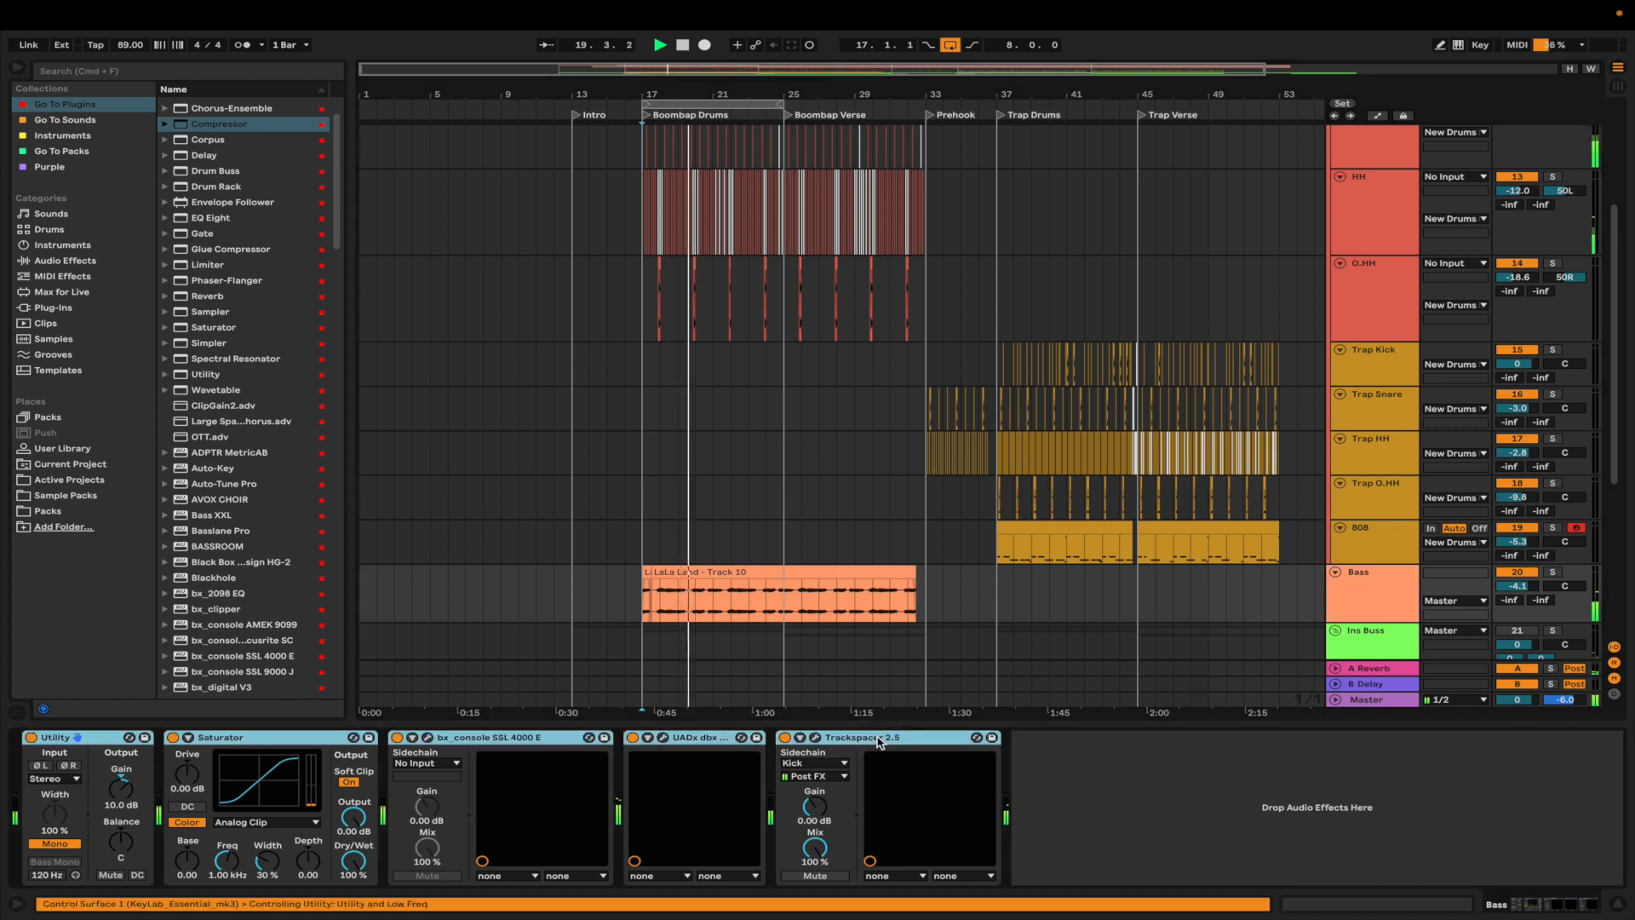
key(0)
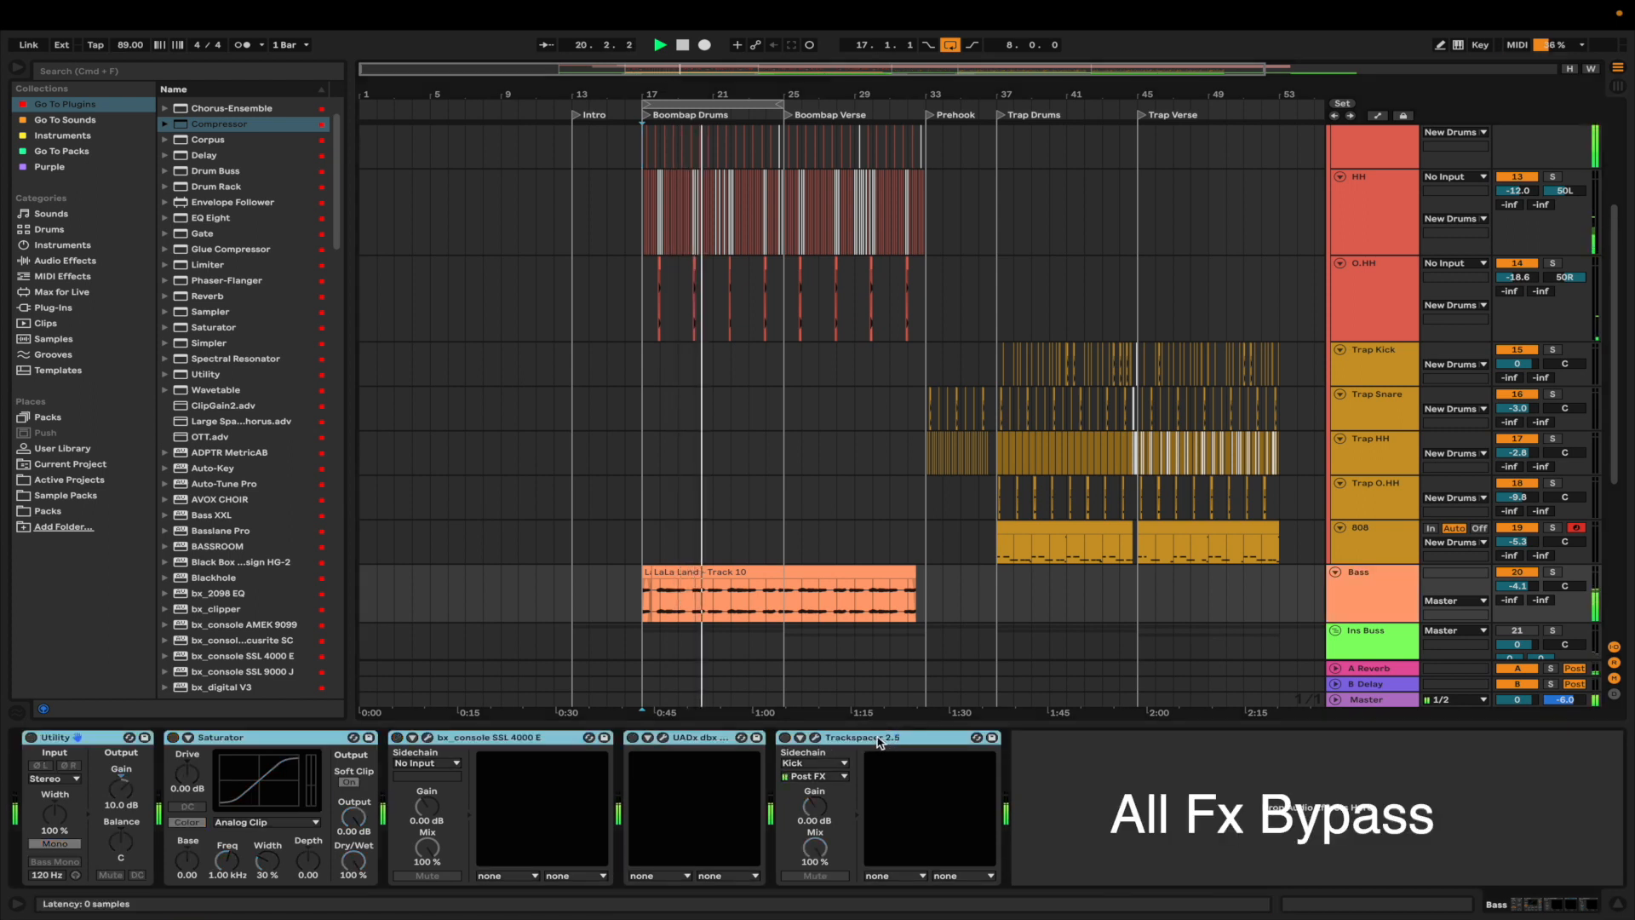
key(0)
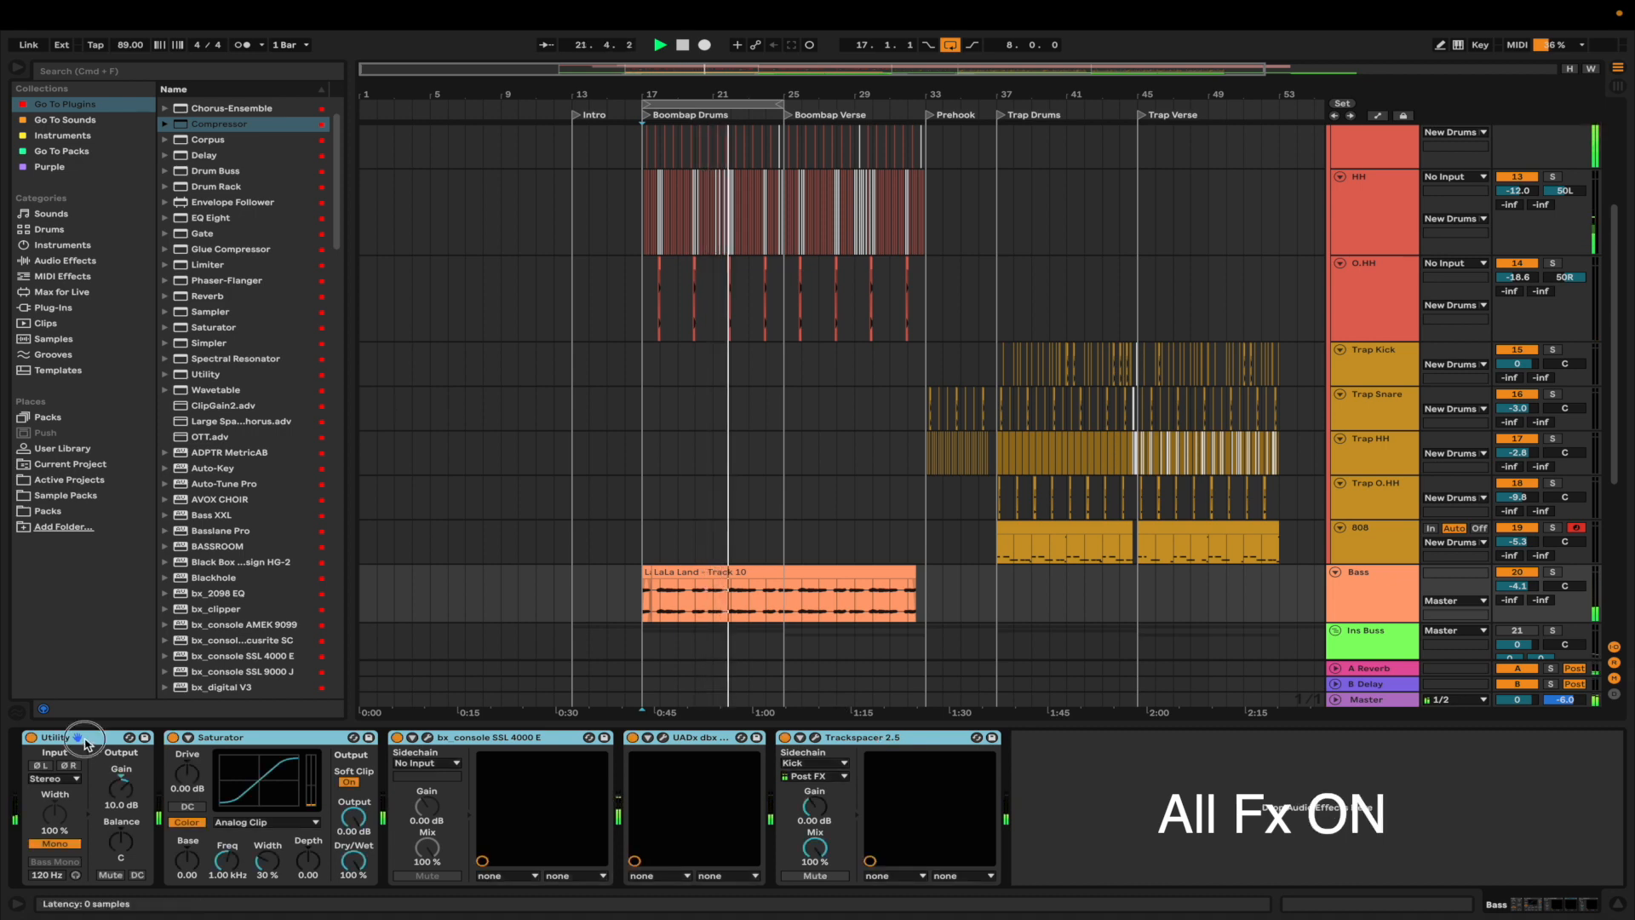
- Inspect the Bass track's bx_console SSL 4000 E settings in the plug-in window and close it
click(449, 747)
click(428, 737)
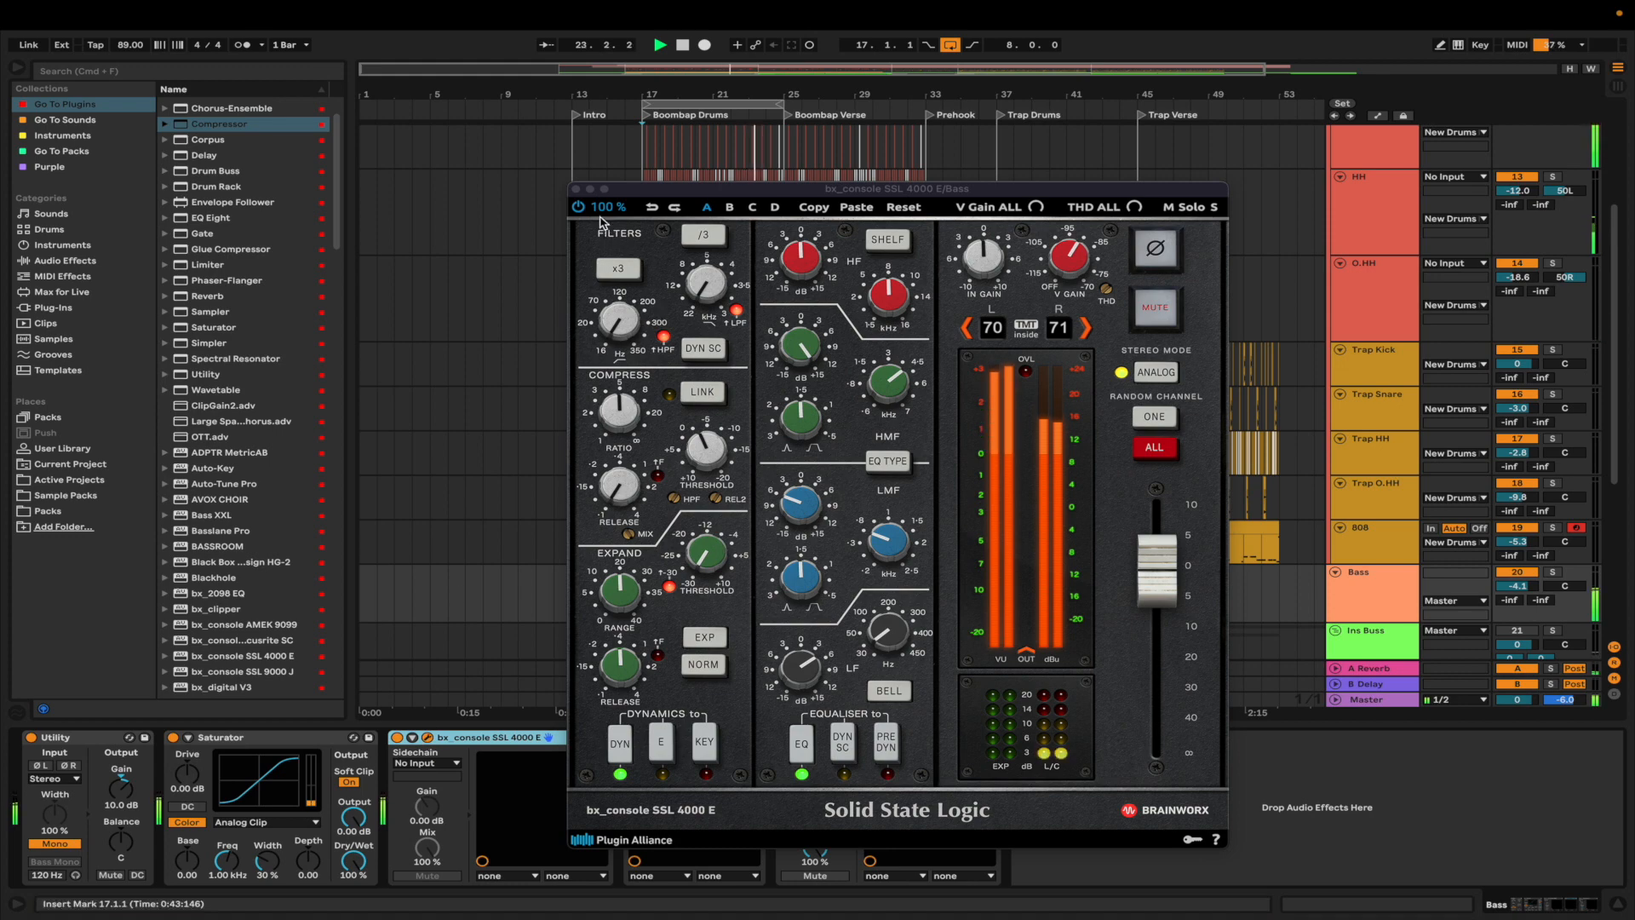
click(575, 190)
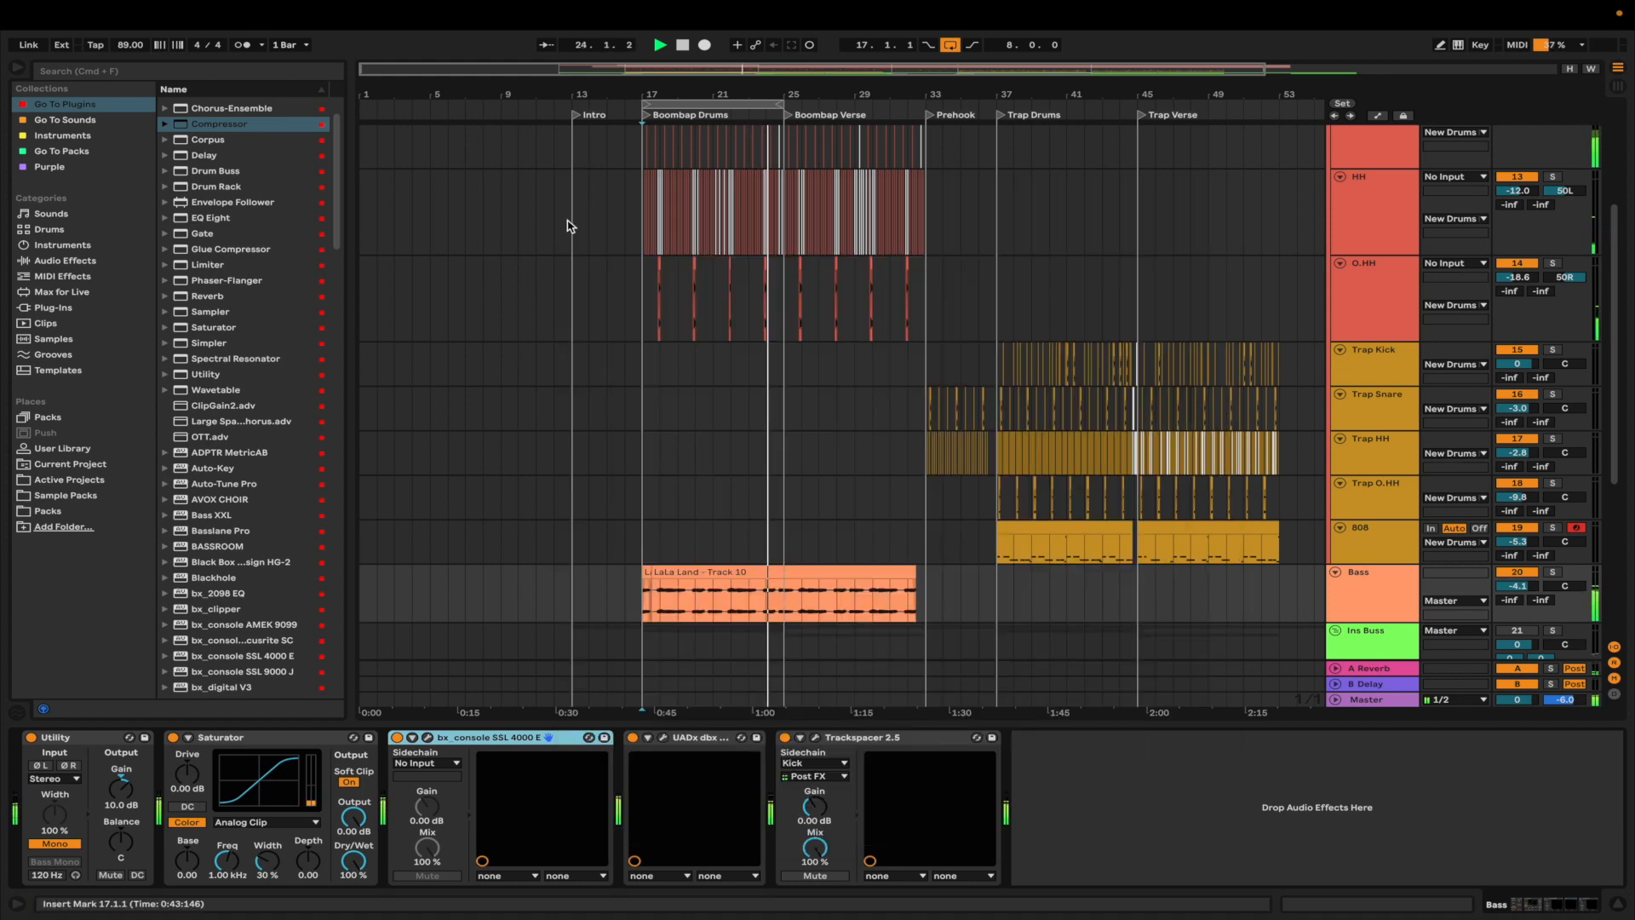
- Inspect the Bass track's UADx dbx 160 compressor settings in the plug-in window and close it
click(668, 738)
click(665, 738)
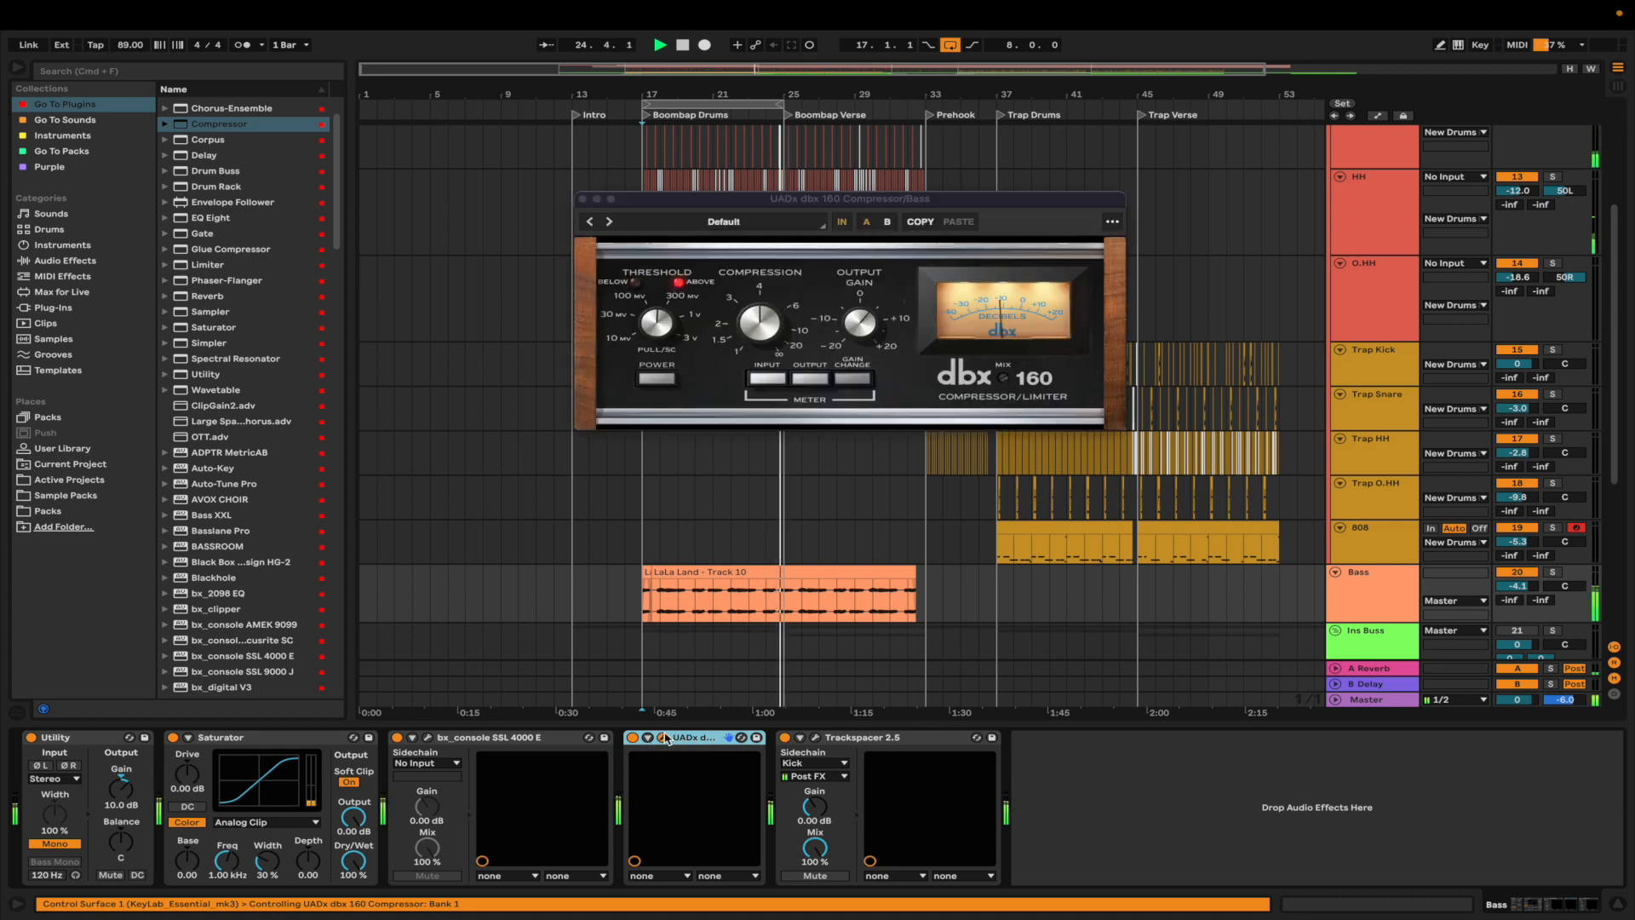
click(582, 199)
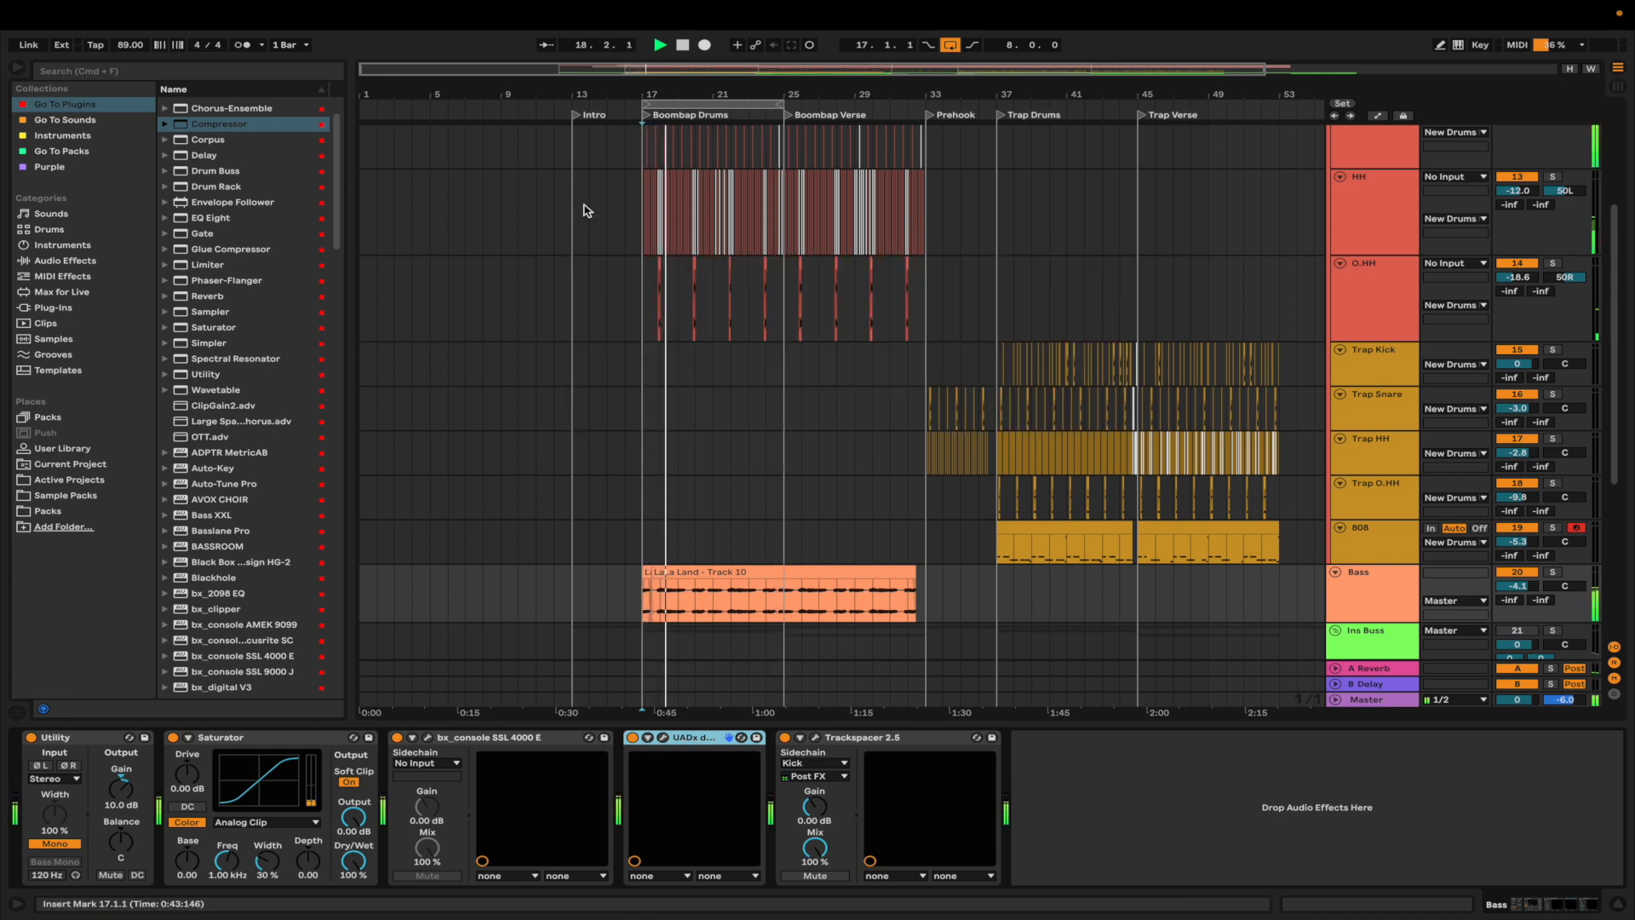
- View the Bass track's Trackspacer 2.5 settings in the plug-in window and close it
click(820, 741)
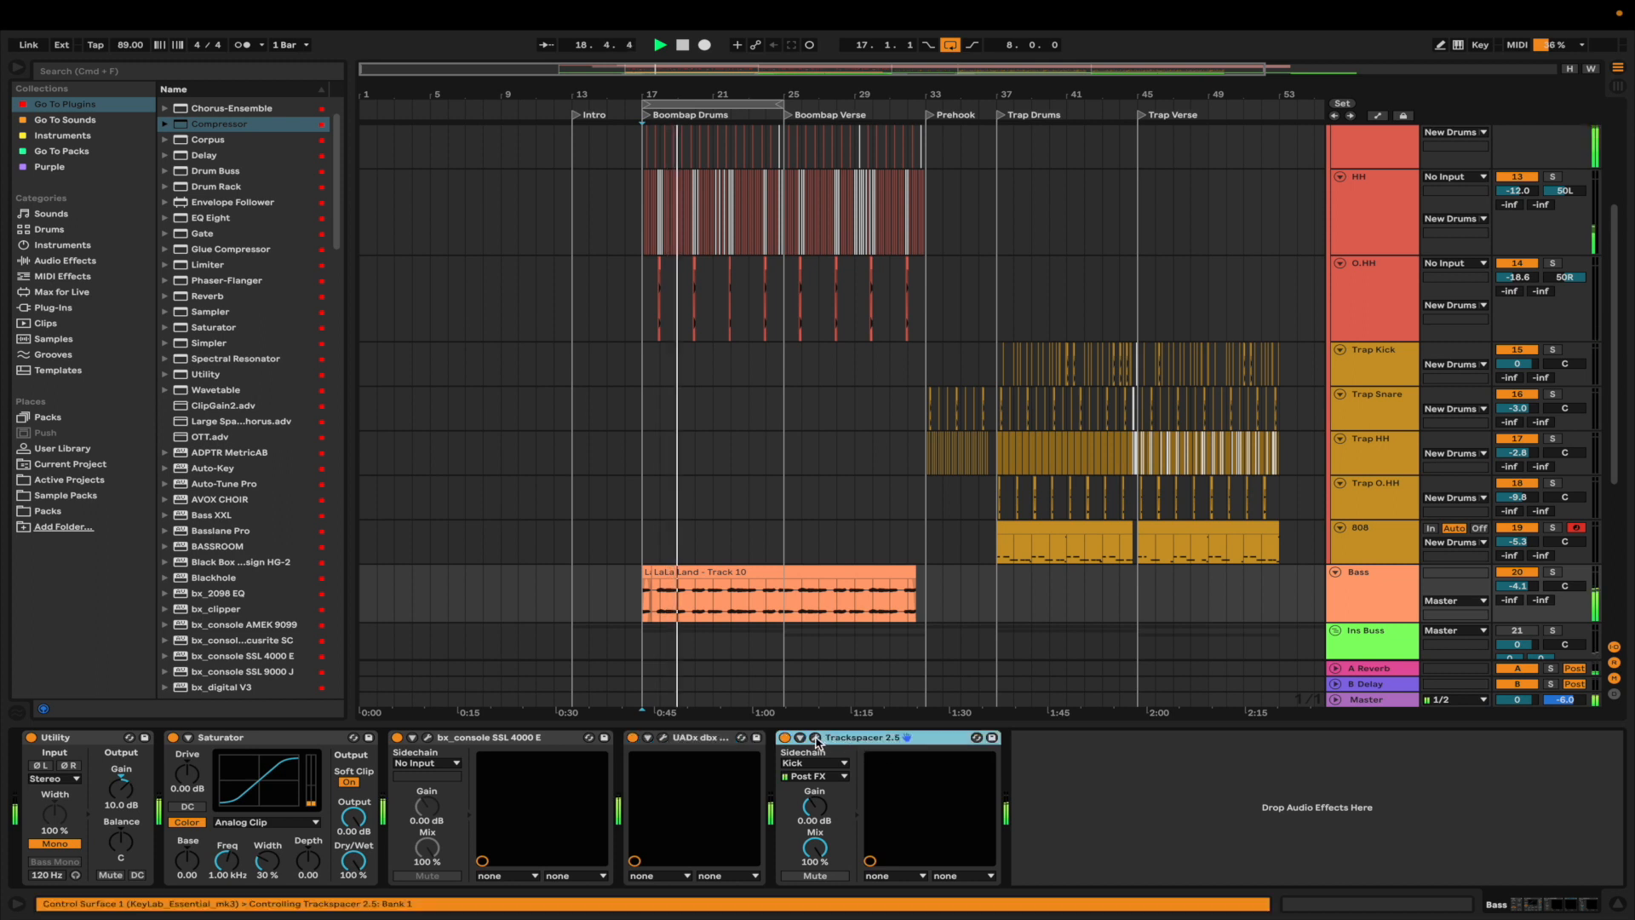
click(816, 741)
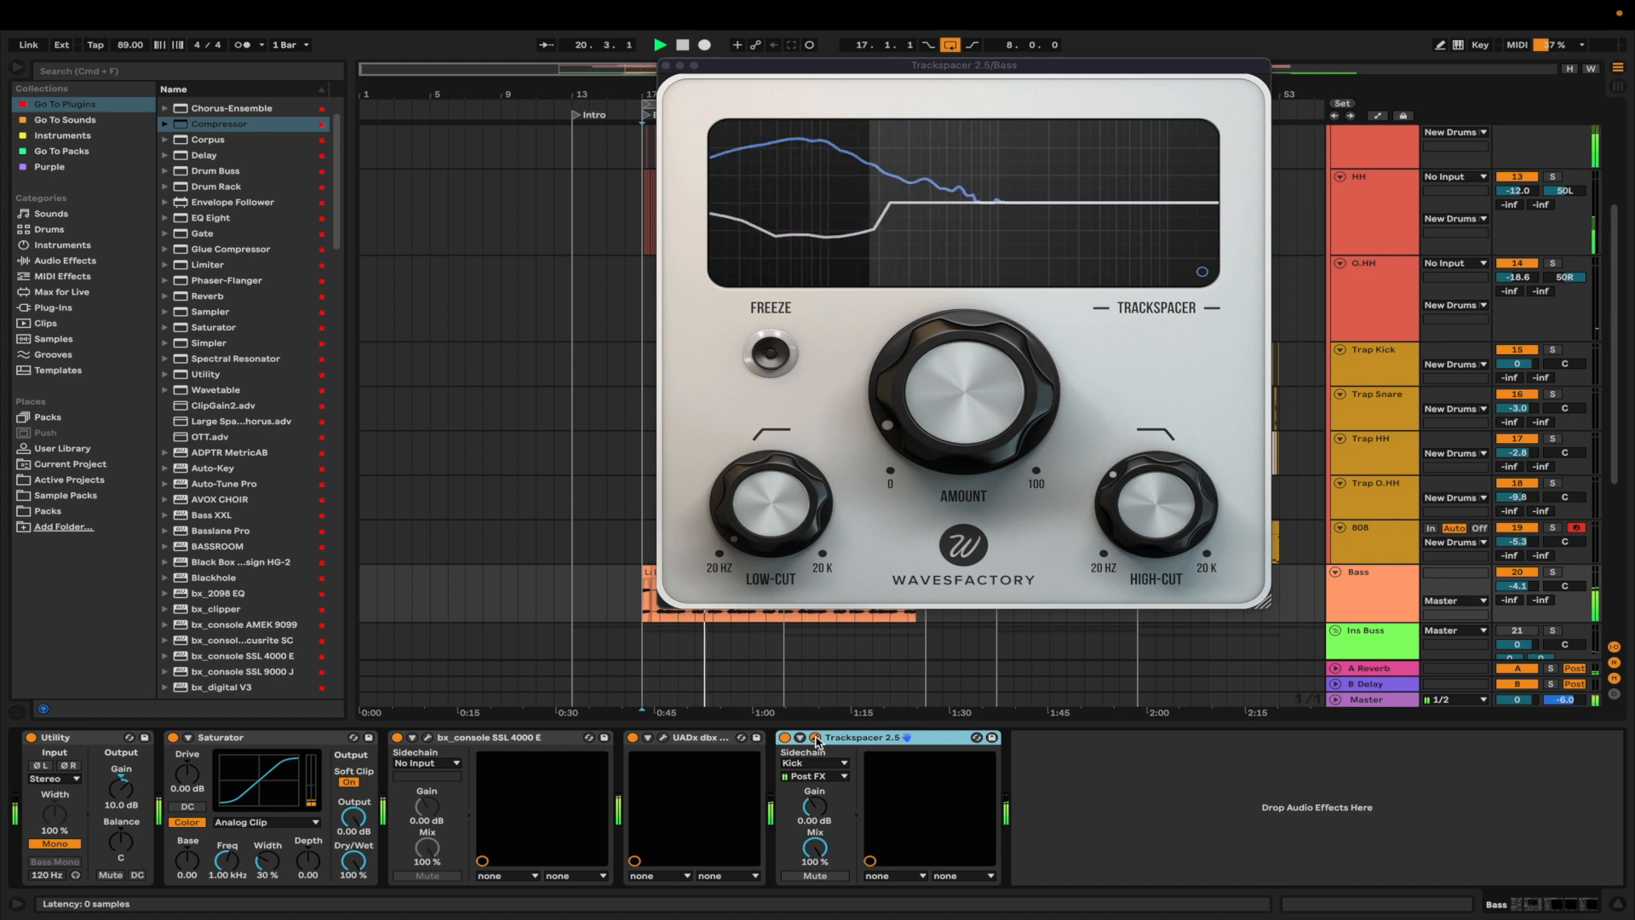
click(816, 741)
- Reduce the height of the Kick, Snare, HH and O.HH tracks together in the arrangement
scroll(871, 550, down, 5)
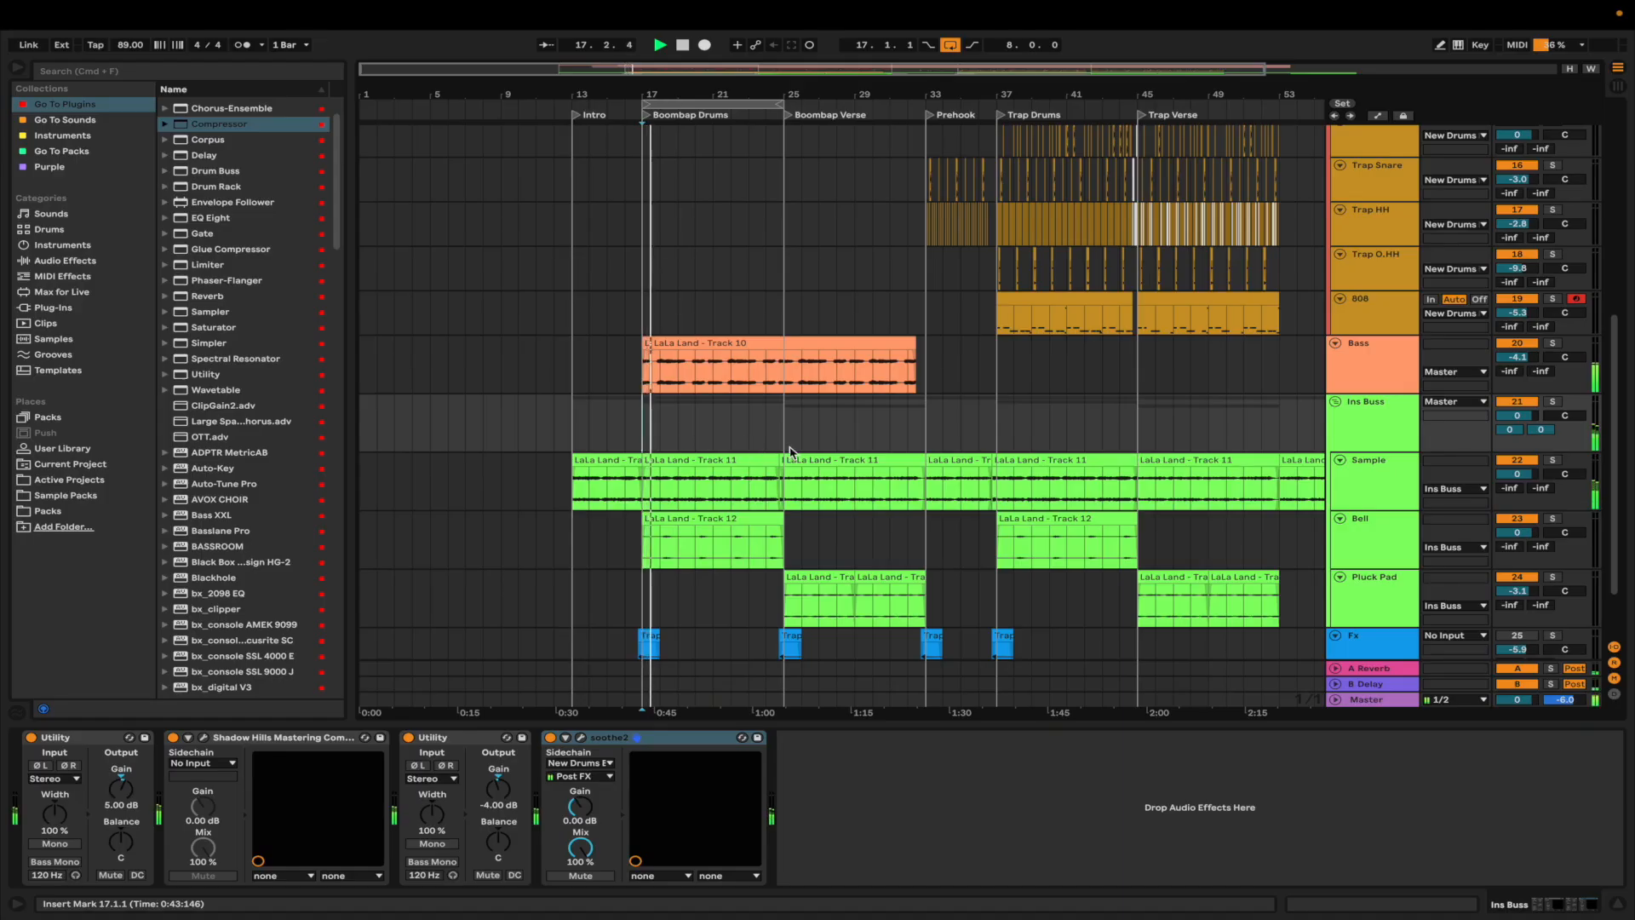
scroll(790, 452, up, 10)
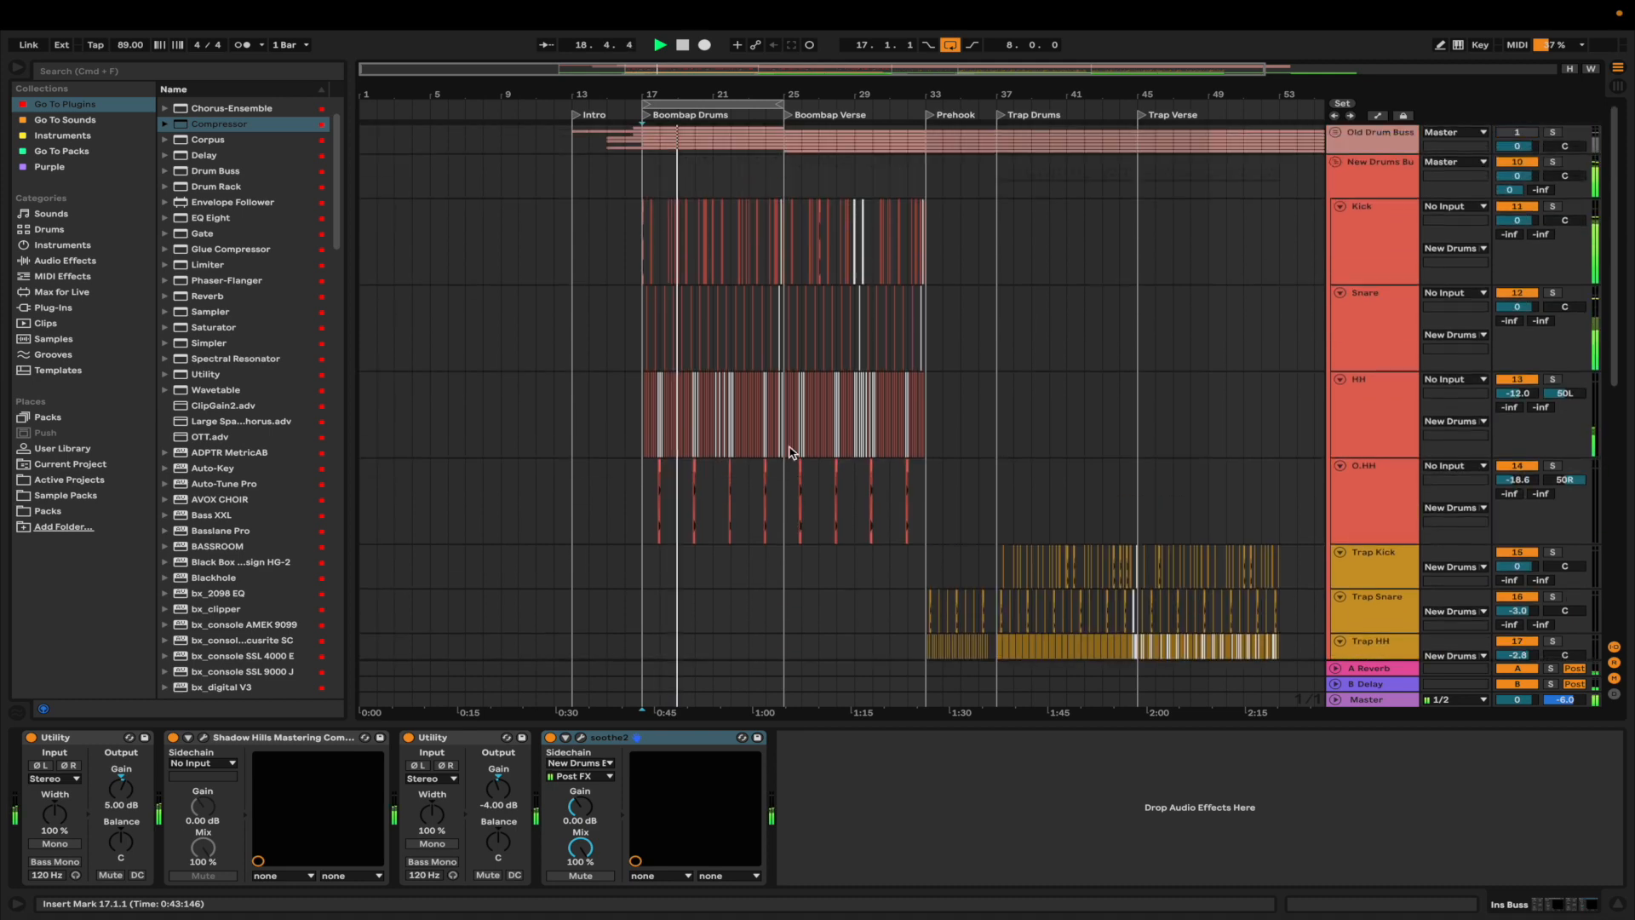
click(1377, 246)
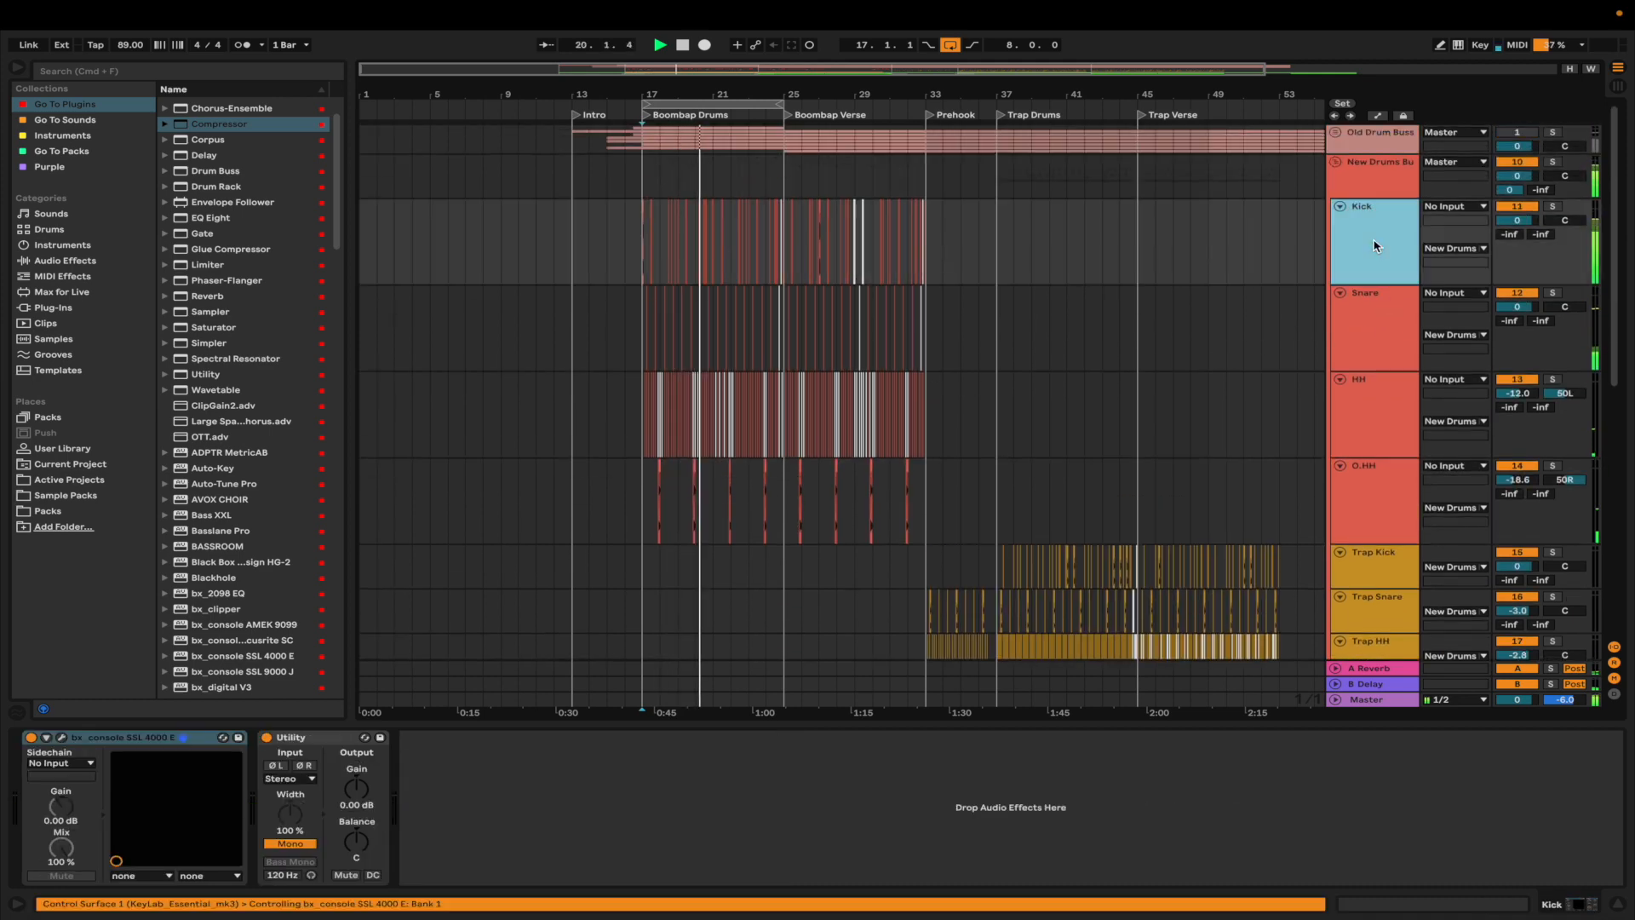
shift+click(1393, 498)
drag(1364, 285, 1366, 228)
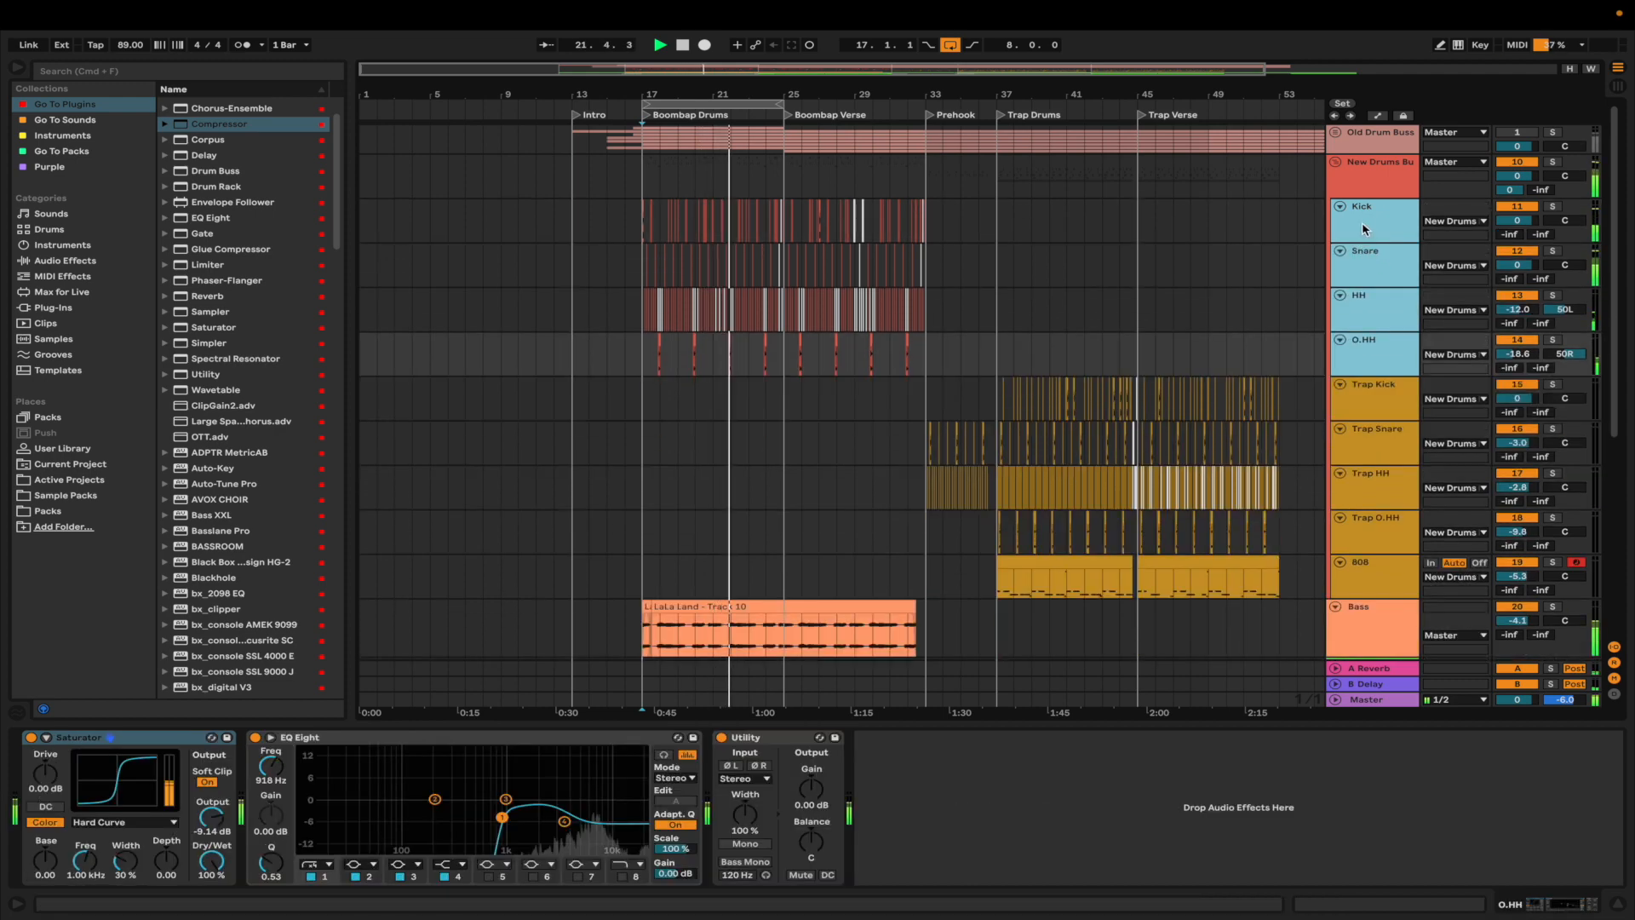
click(1364, 228)
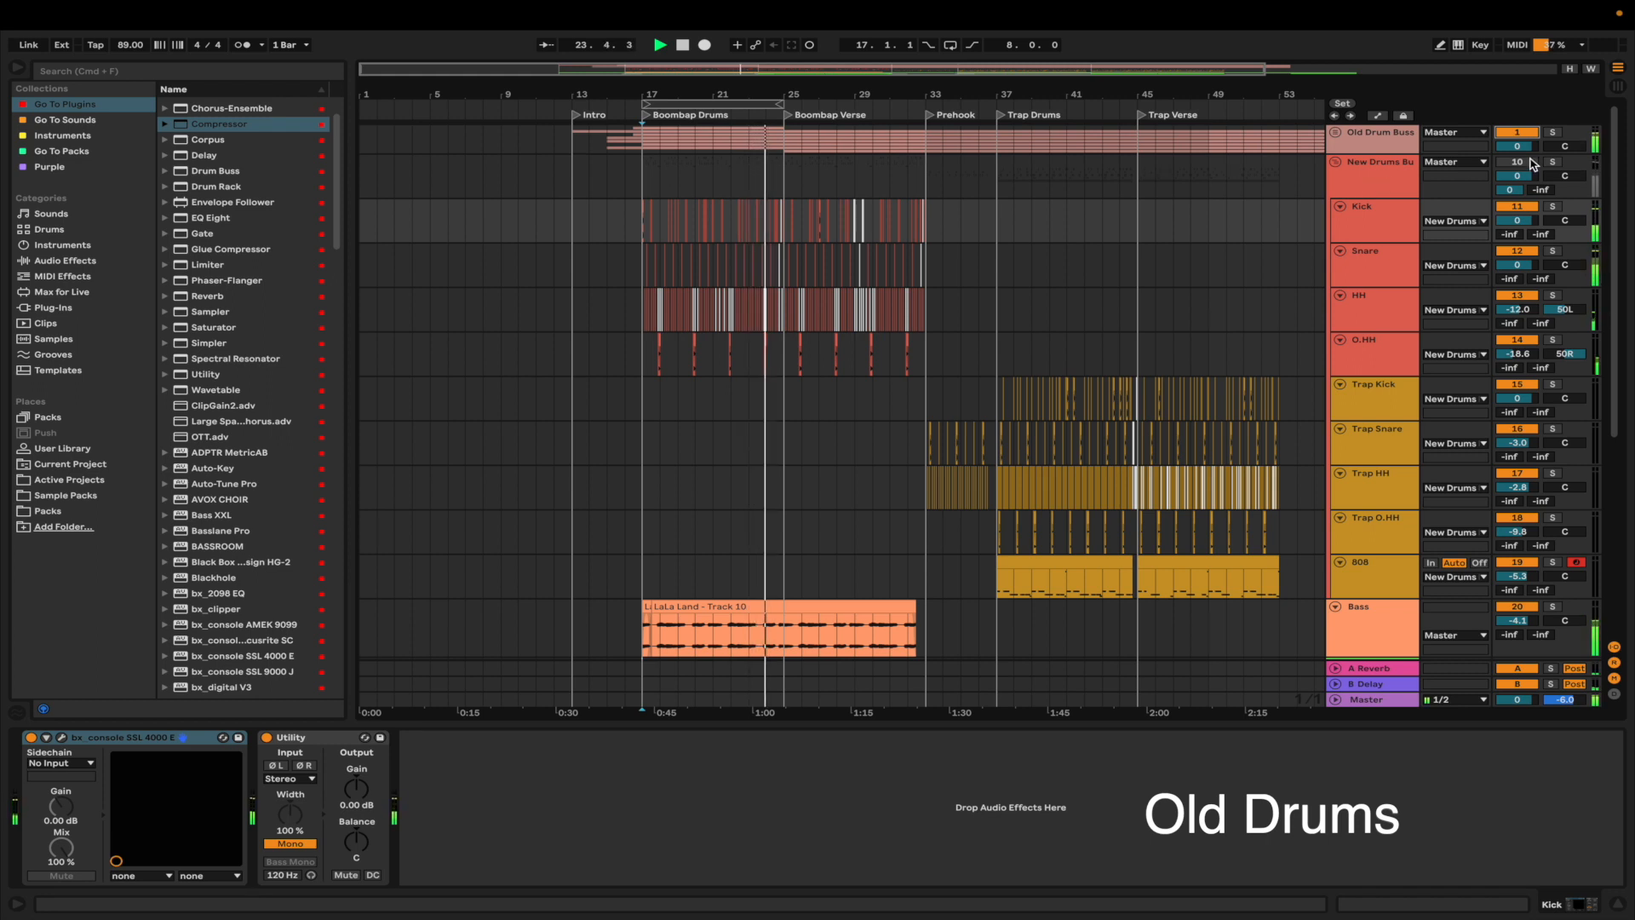
- Switch playback from the Old Drum Buss to the New Drums Buss and show the new bus's effect chain
click(1519, 133)
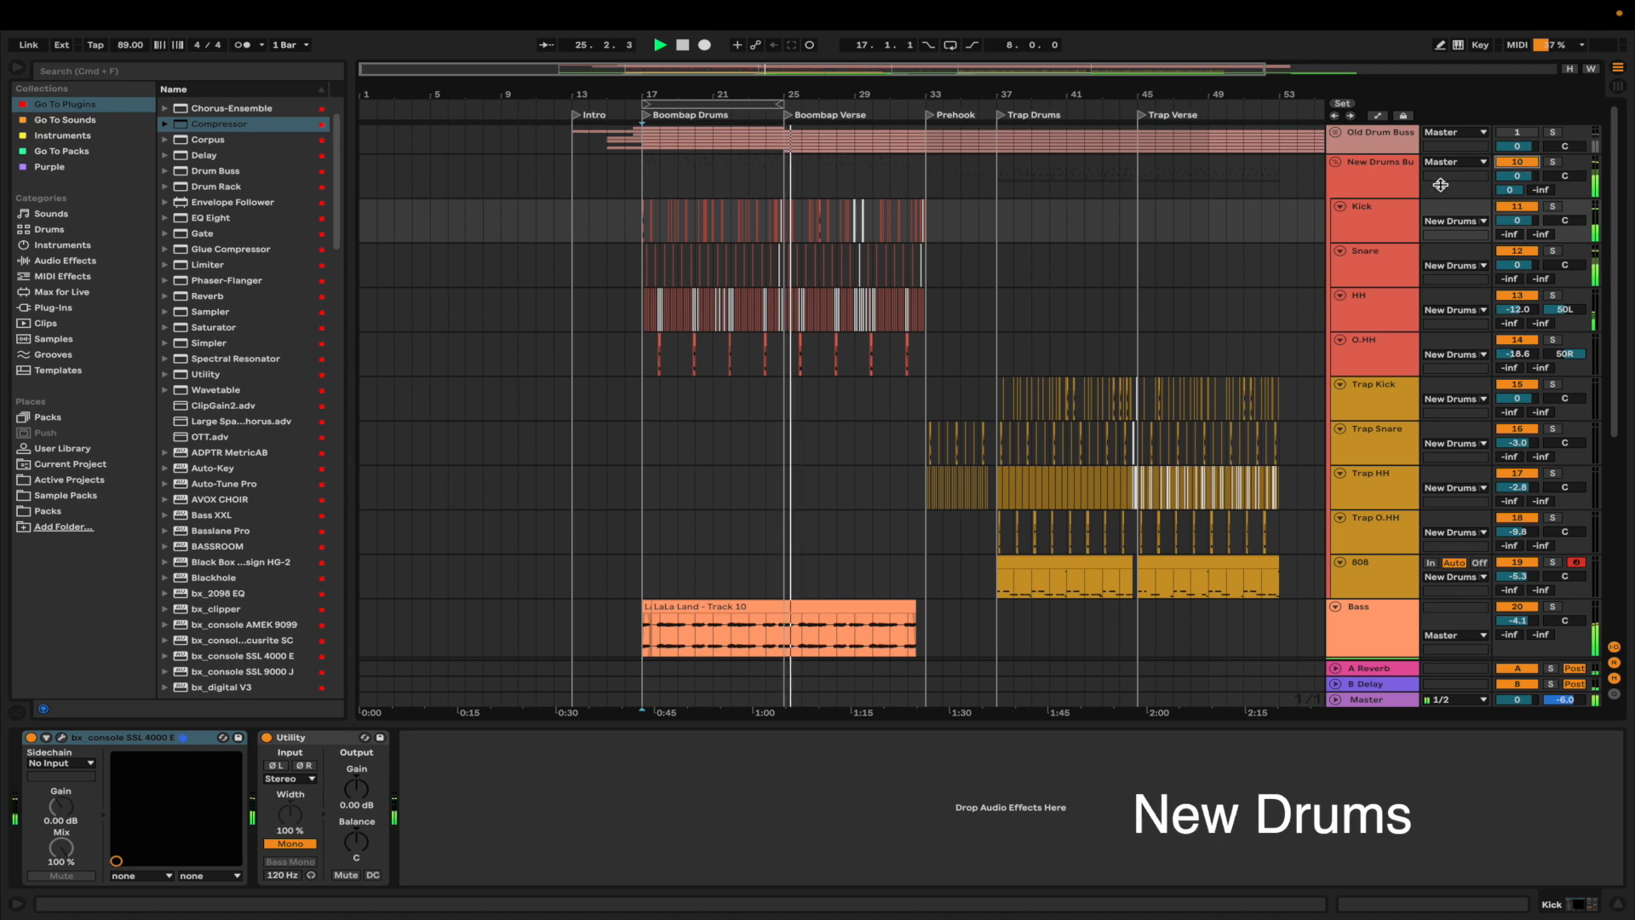
click(1388, 187)
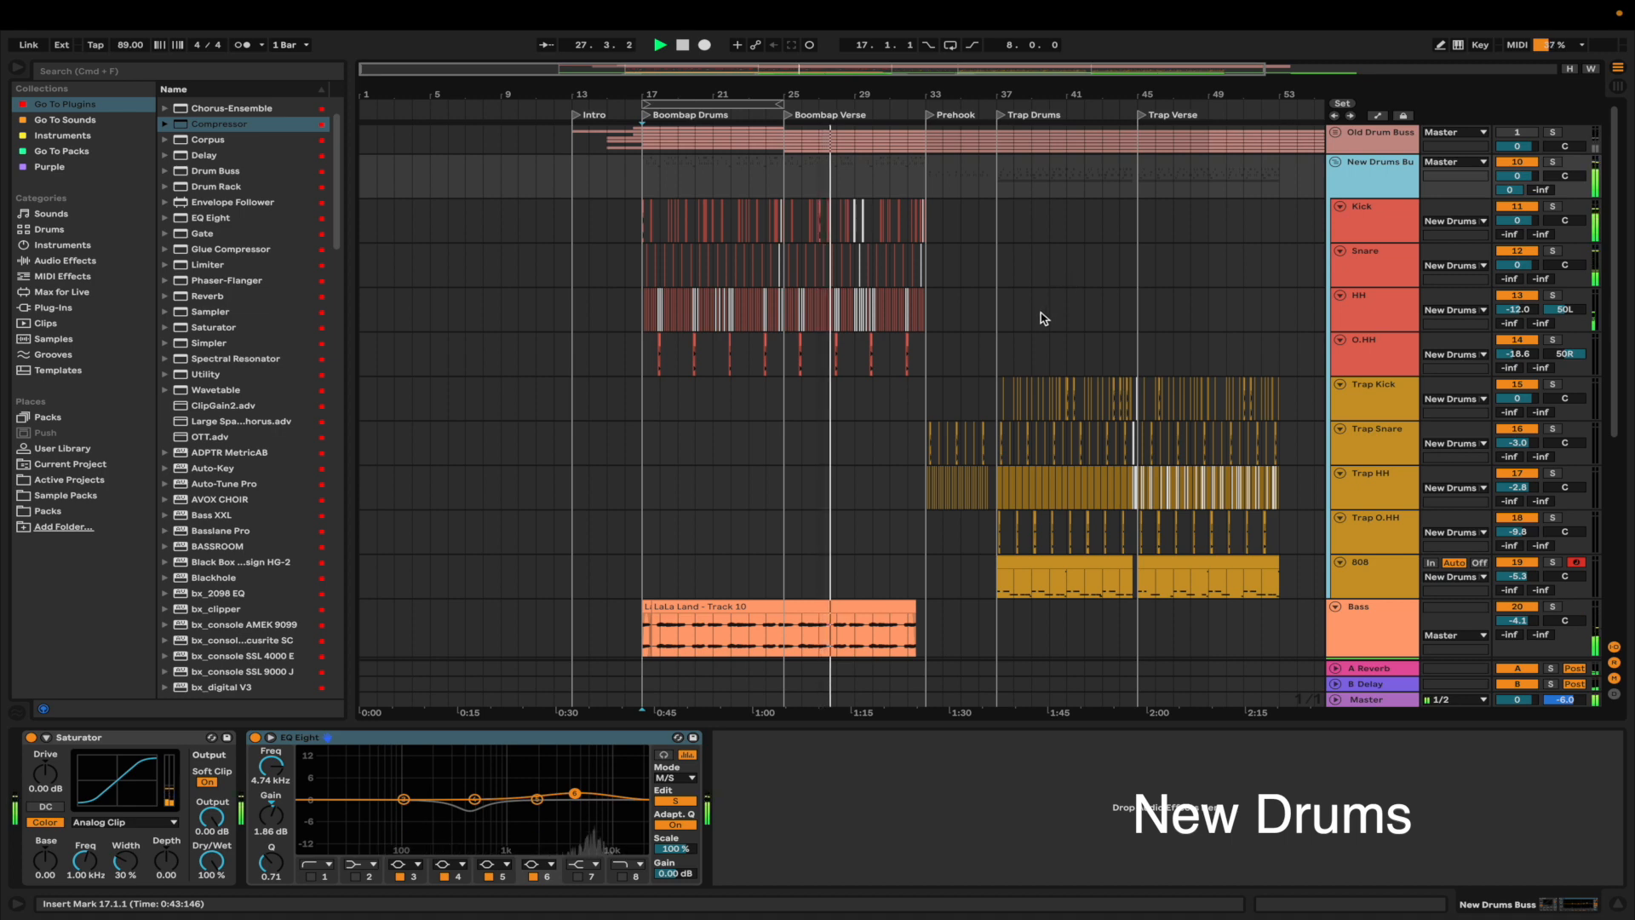
- Examine the arrangement along with playback, from the Boombap Verse through the Prehook into the Trap Drums section
scroll(1045, 319, up, 2)
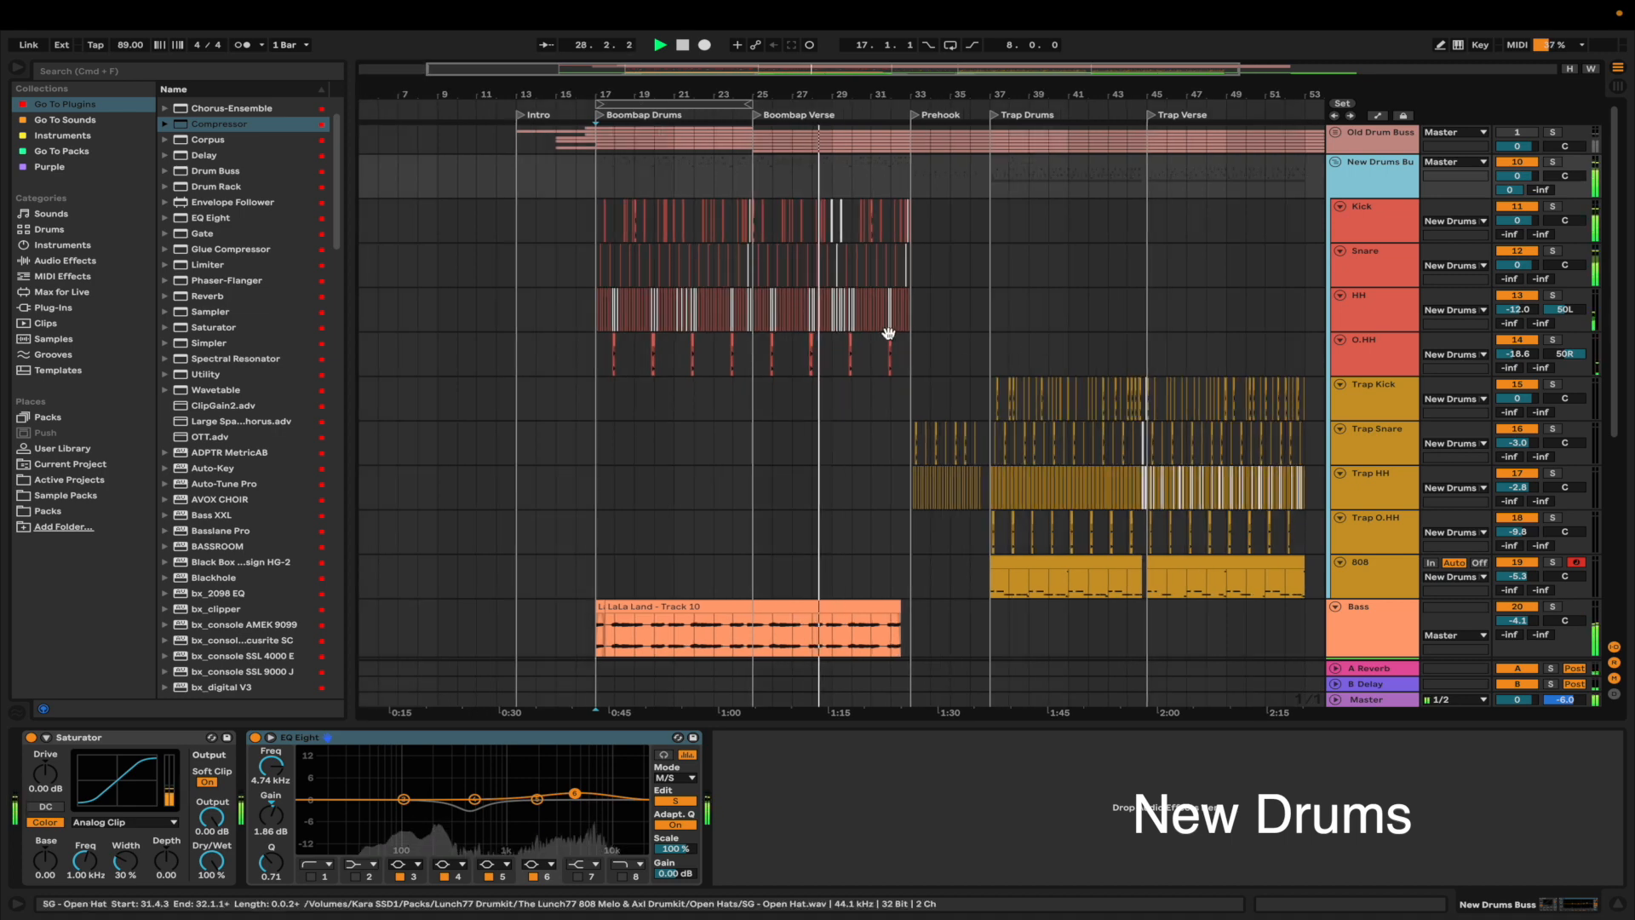
scroll(889, 333, up, 1)
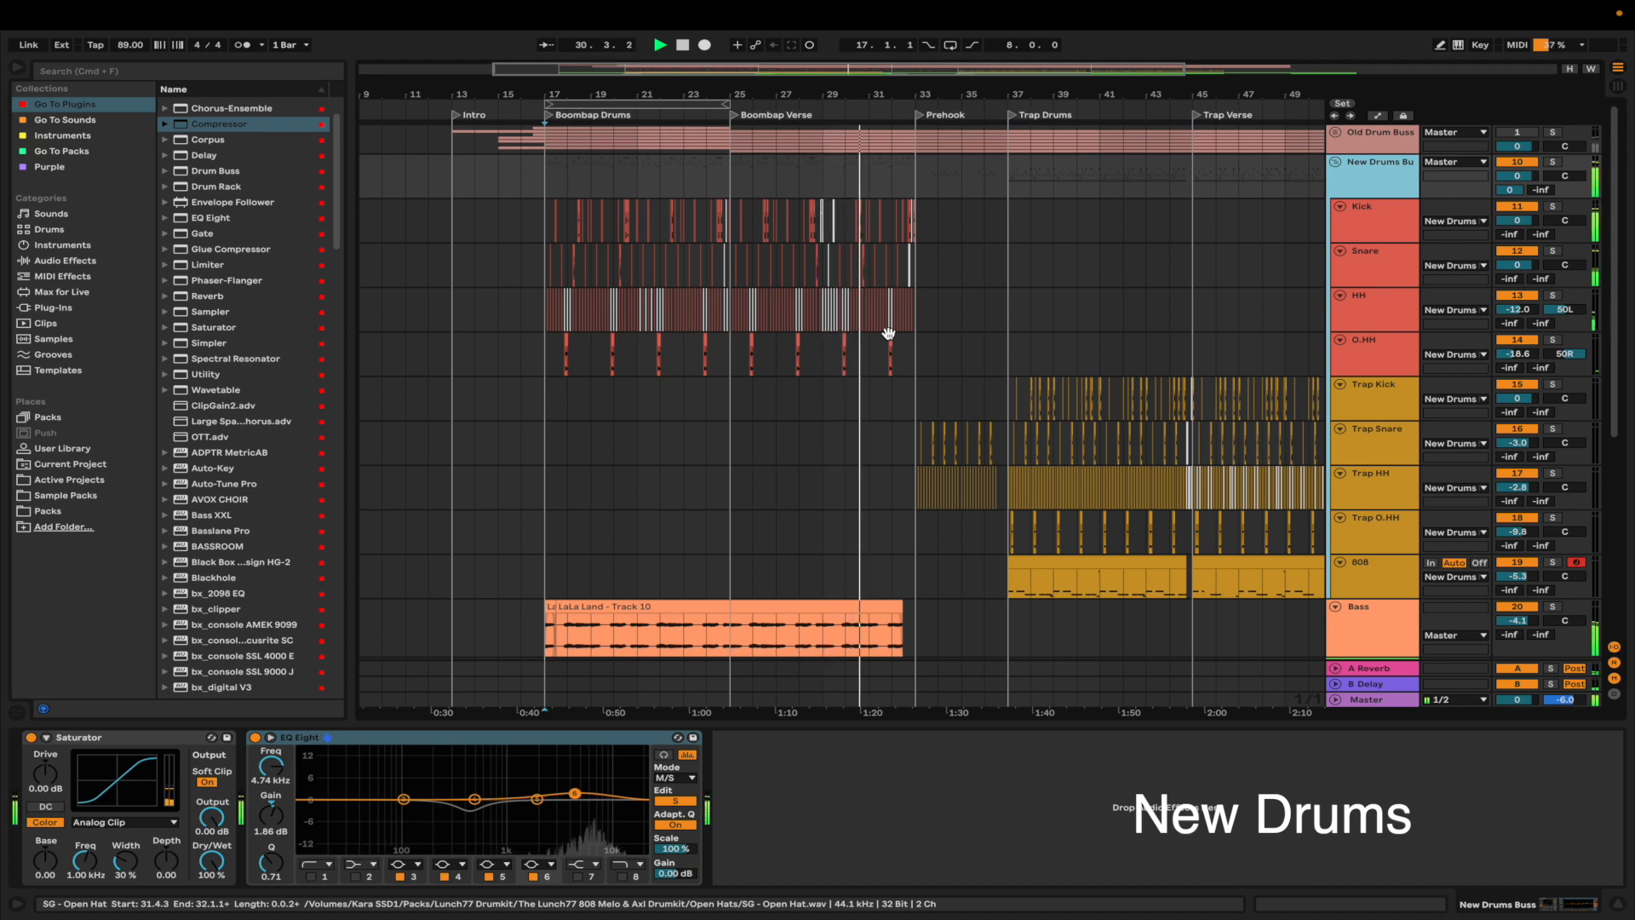
scroll(916, 345, up, 3)
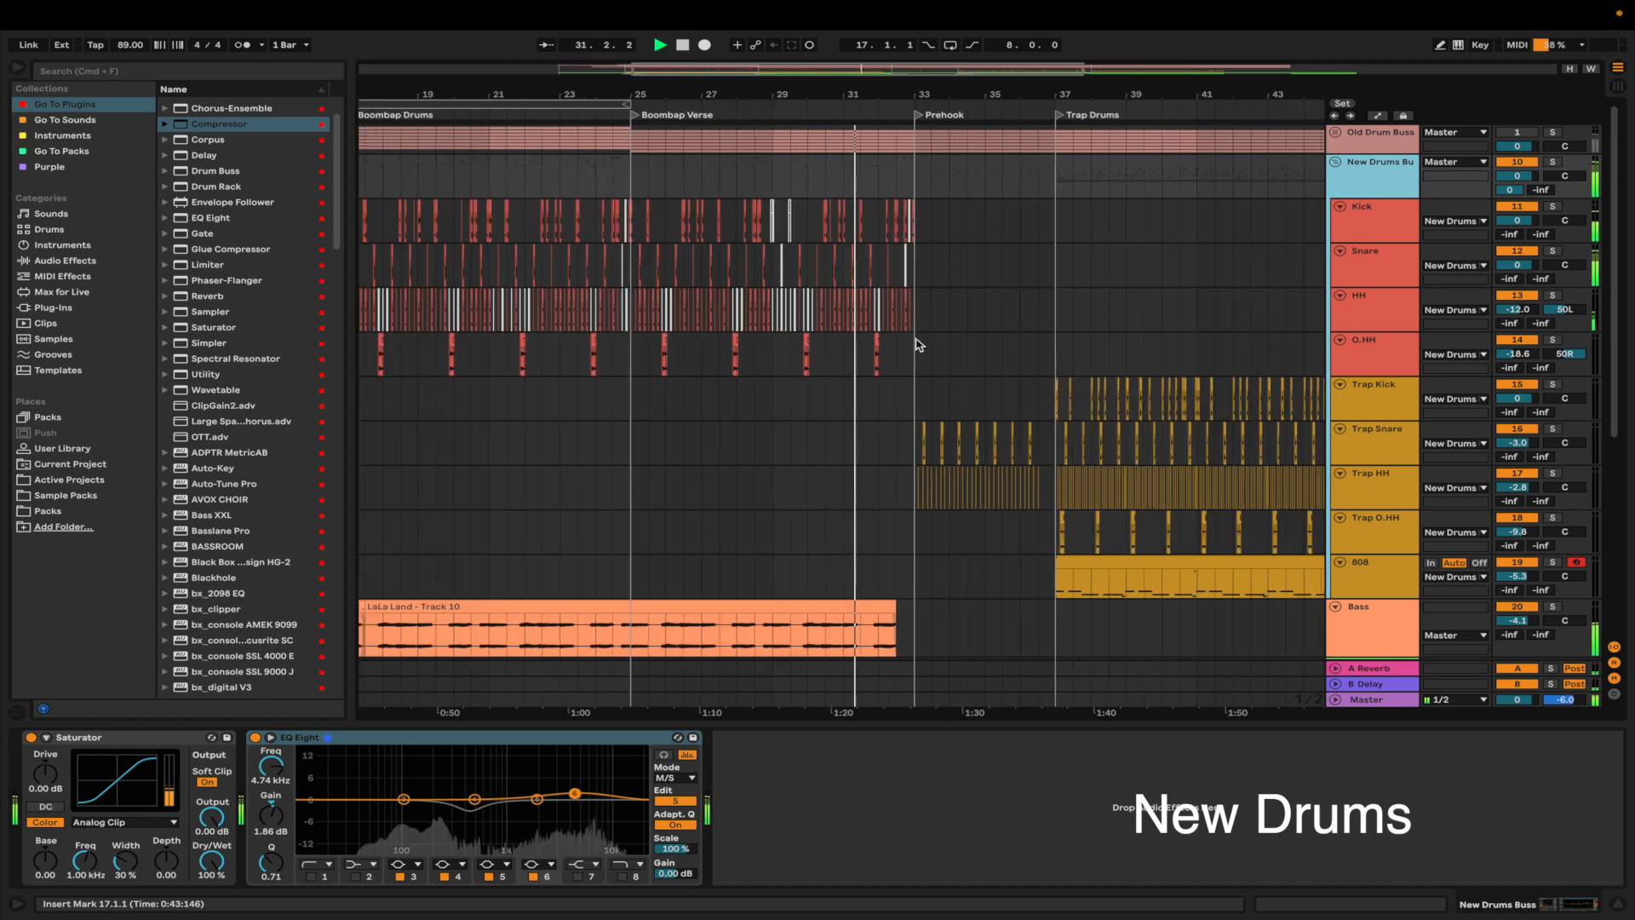
scroll(632, 326, down, 1)
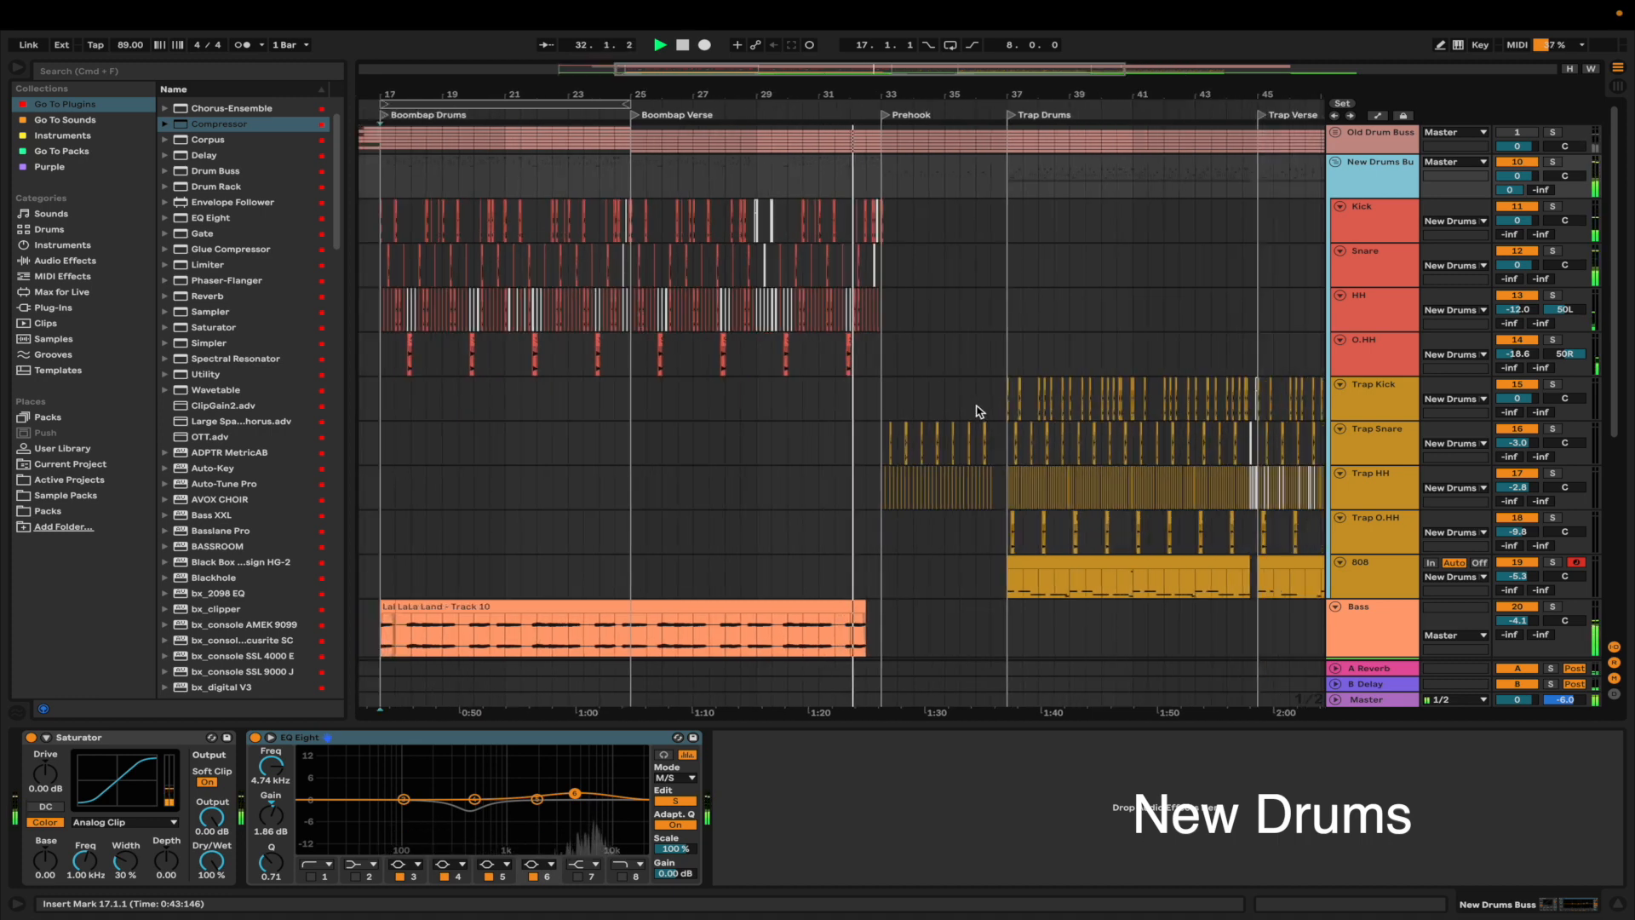
scroll(979, 409, up, 3)
scroll(1377, 437, down, 3)
scroll(1380, 440, down, 5)
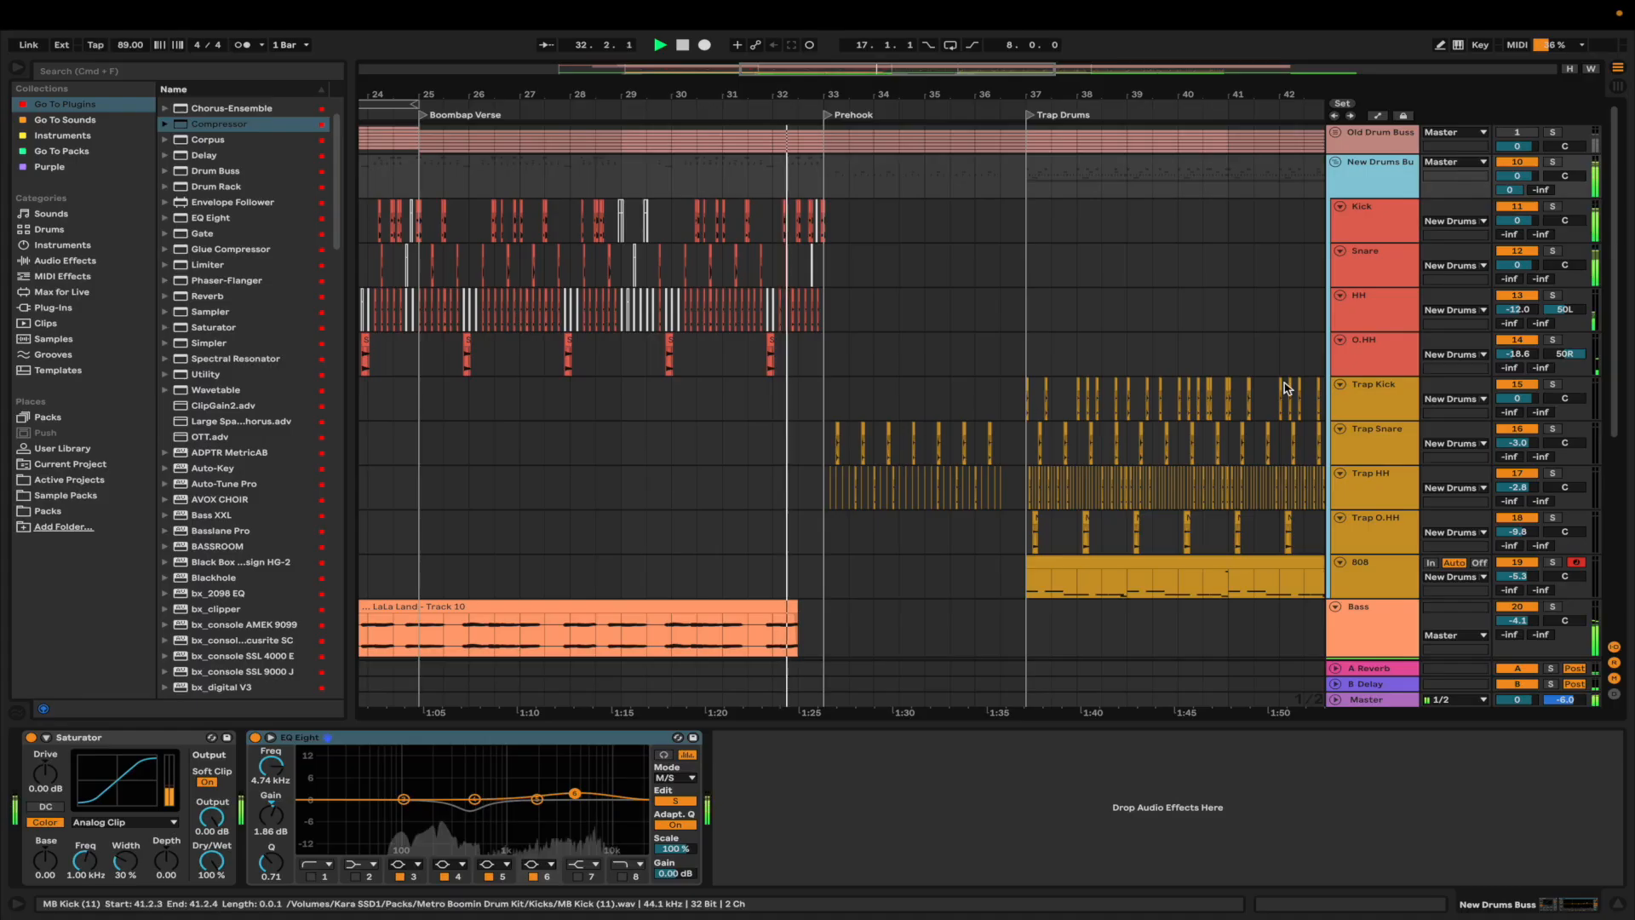
scroll(1521, 562, down, 6)
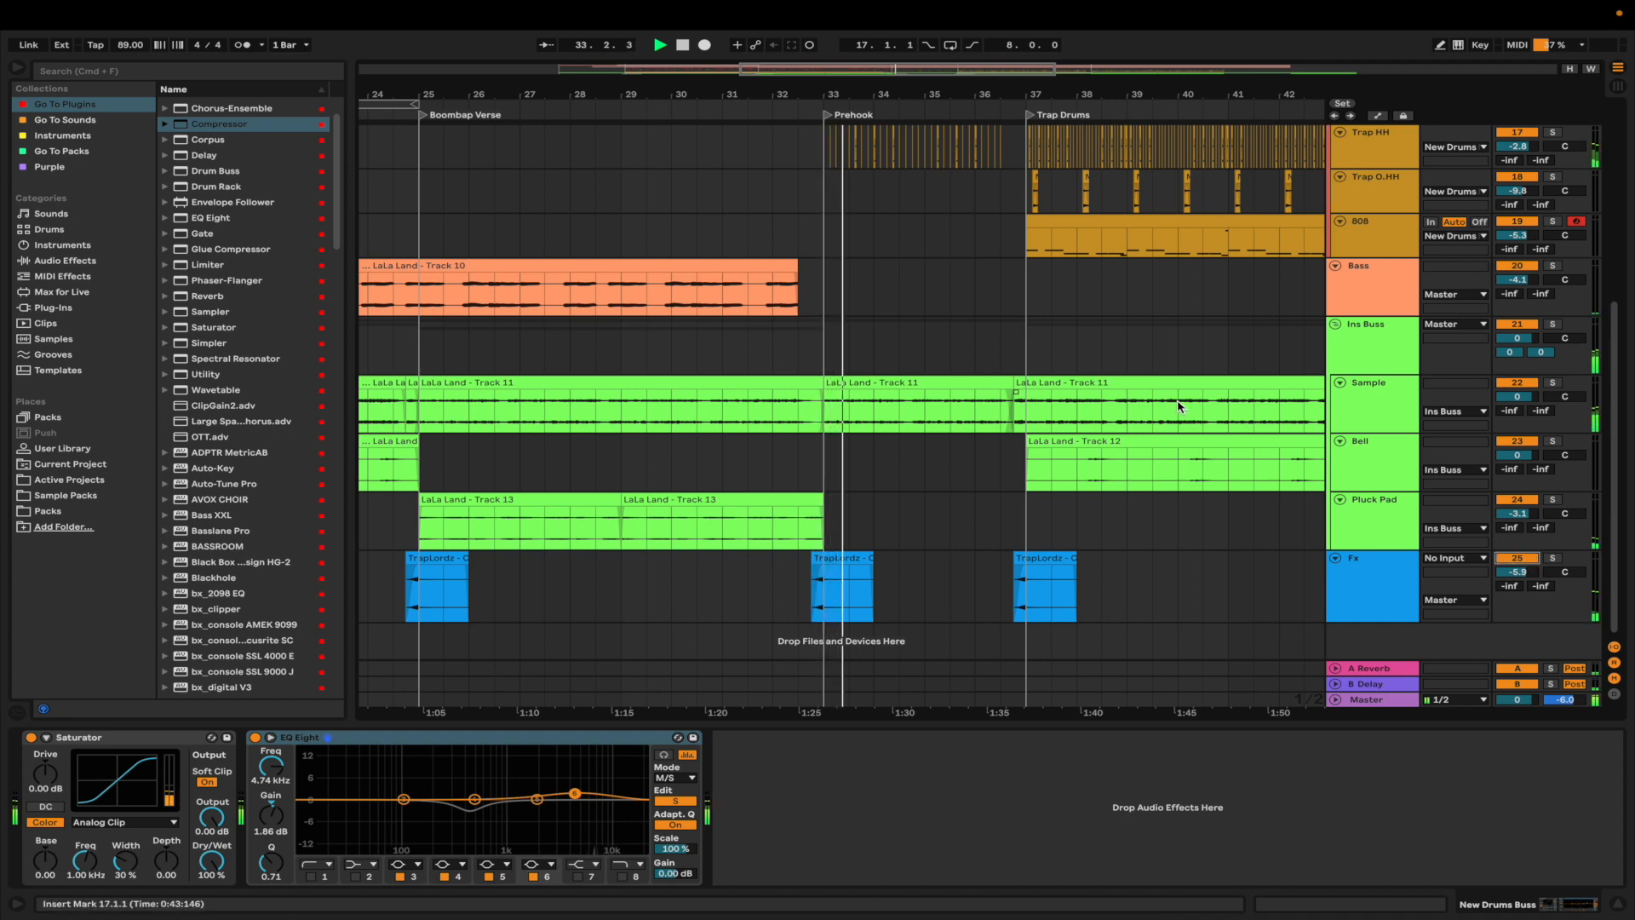
scroll(1179, 406, up, 4)
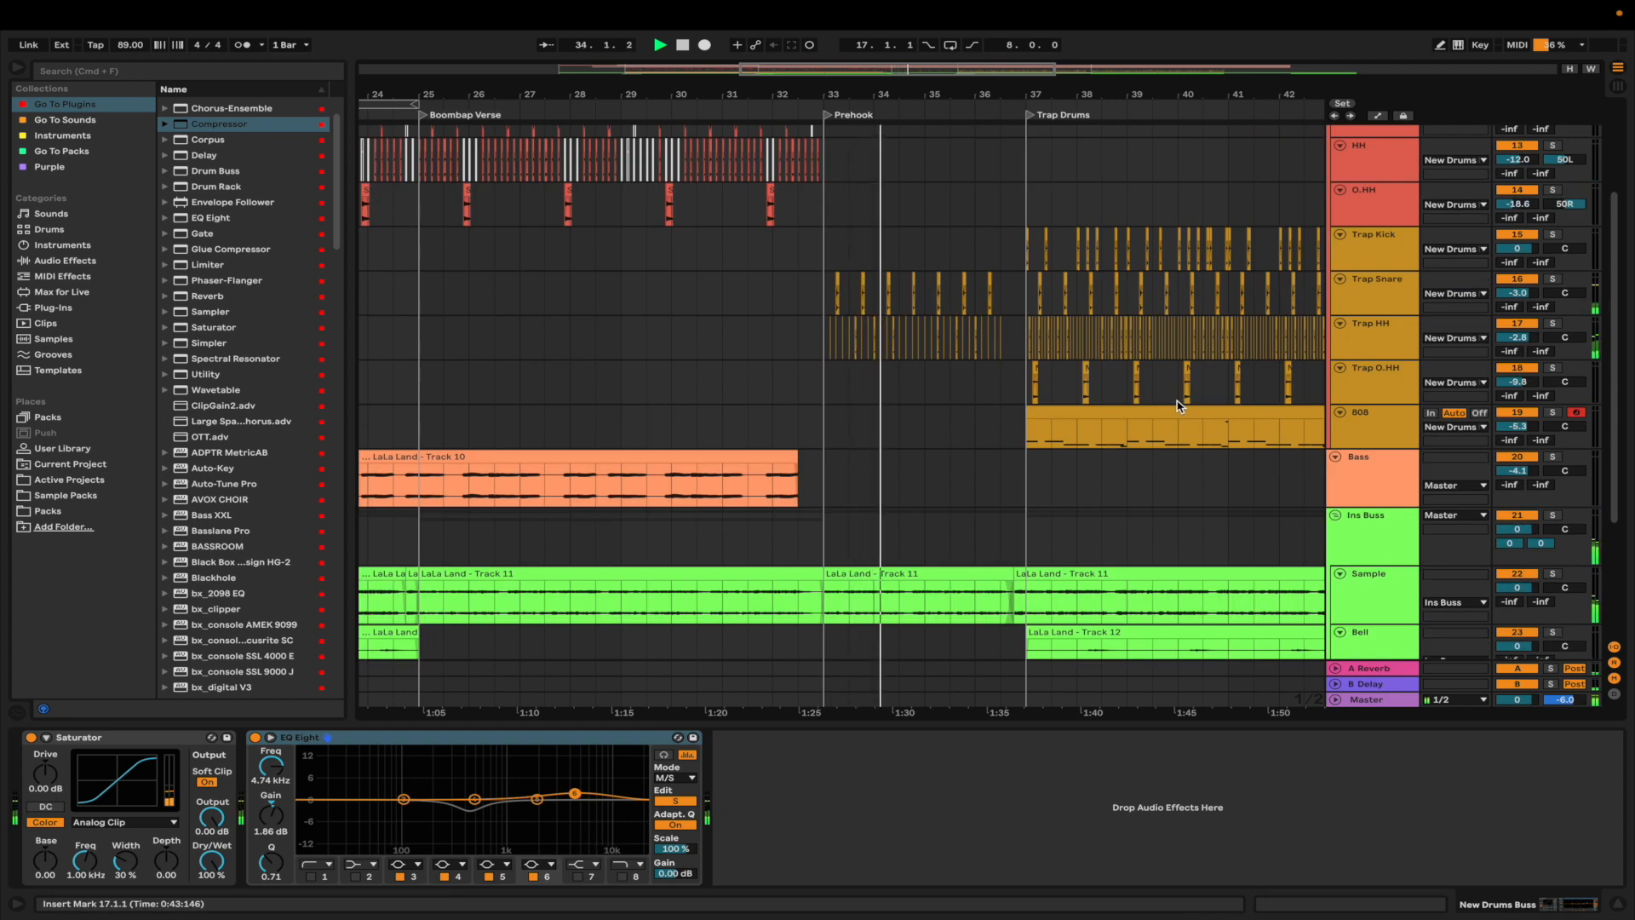
scroll(1045, 396, up, 2)
scroll(781, 391, down, 2)
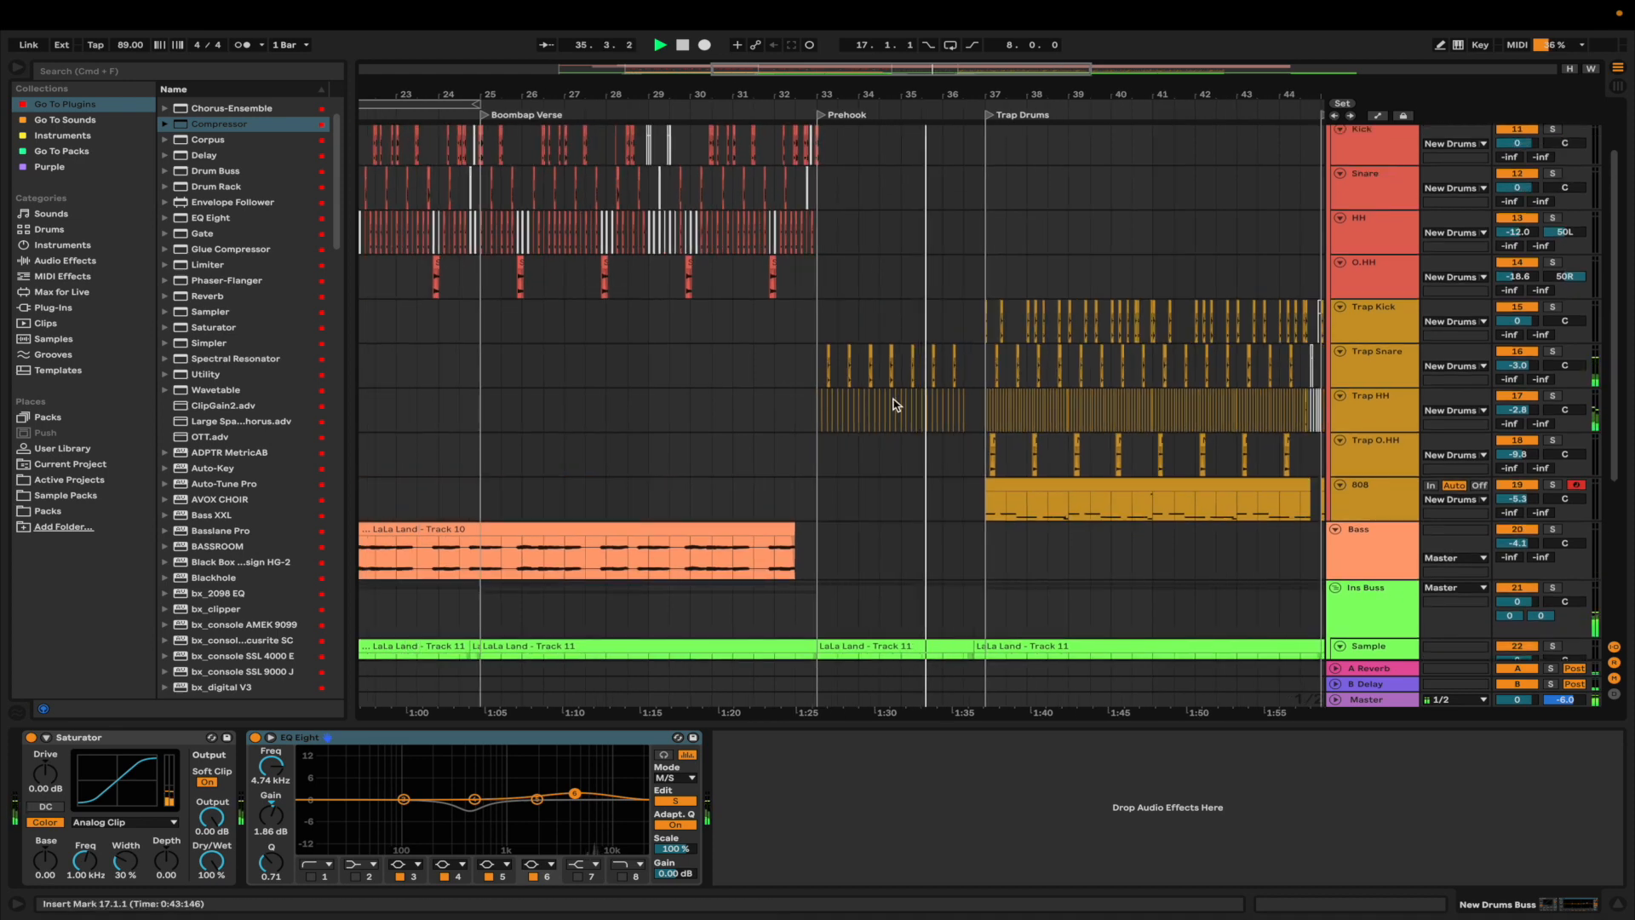
scroll(912, 412, down, 2)
scroll(1141, 452, up, 1)
scroll(1099, 450, up, 2)
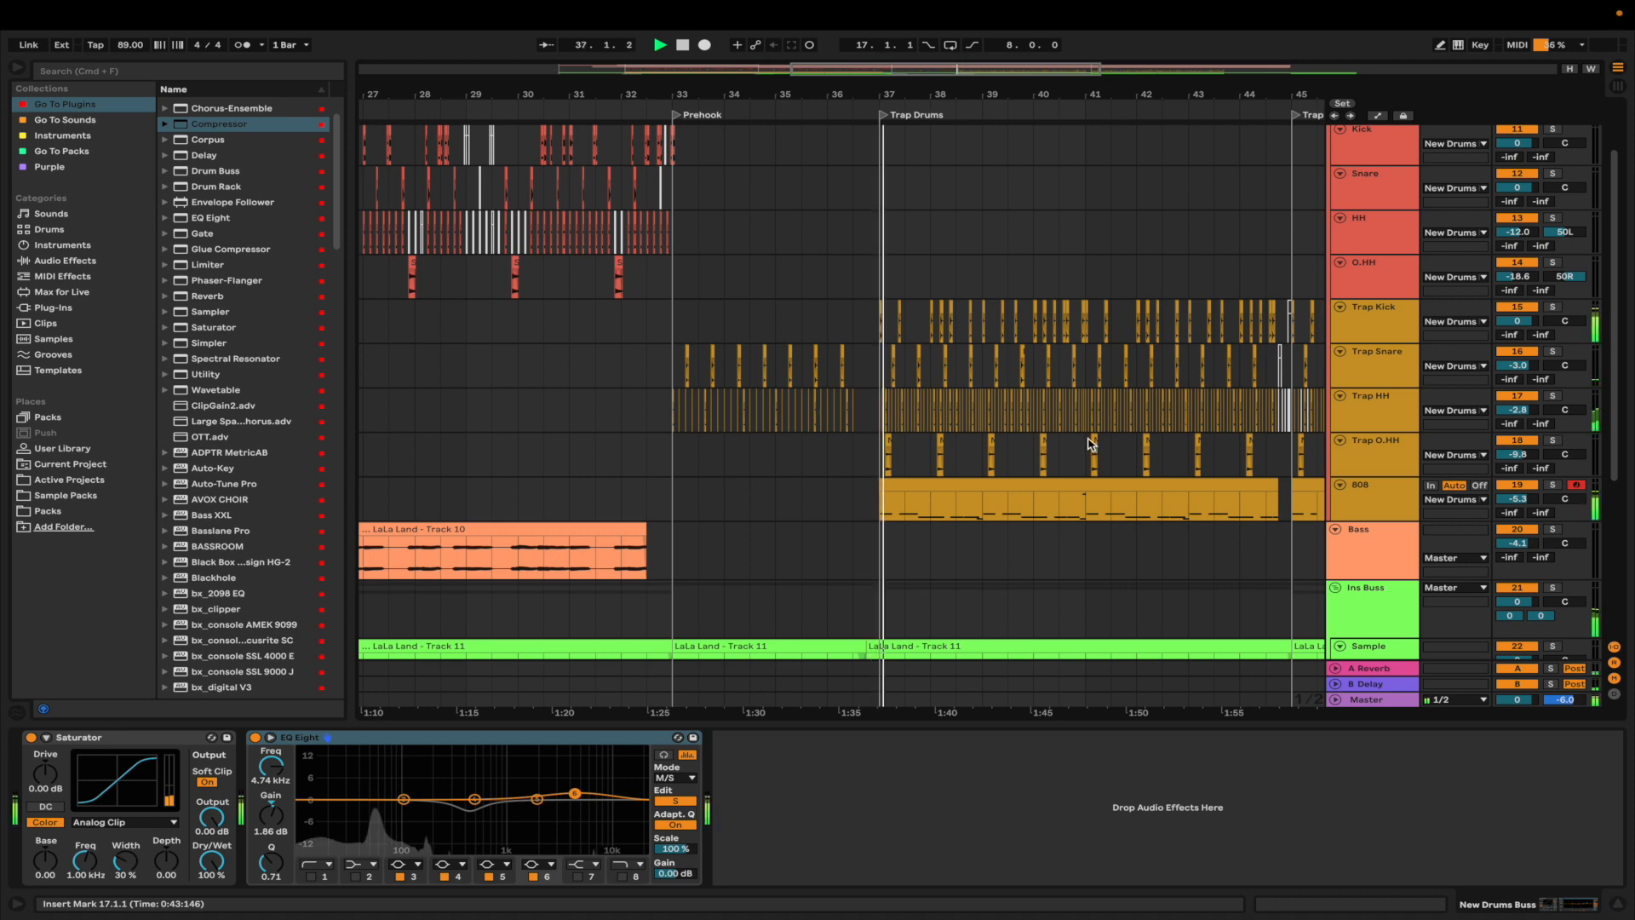
scroll(821, 401, down, 2)
scroll(941, 420, down, 2)
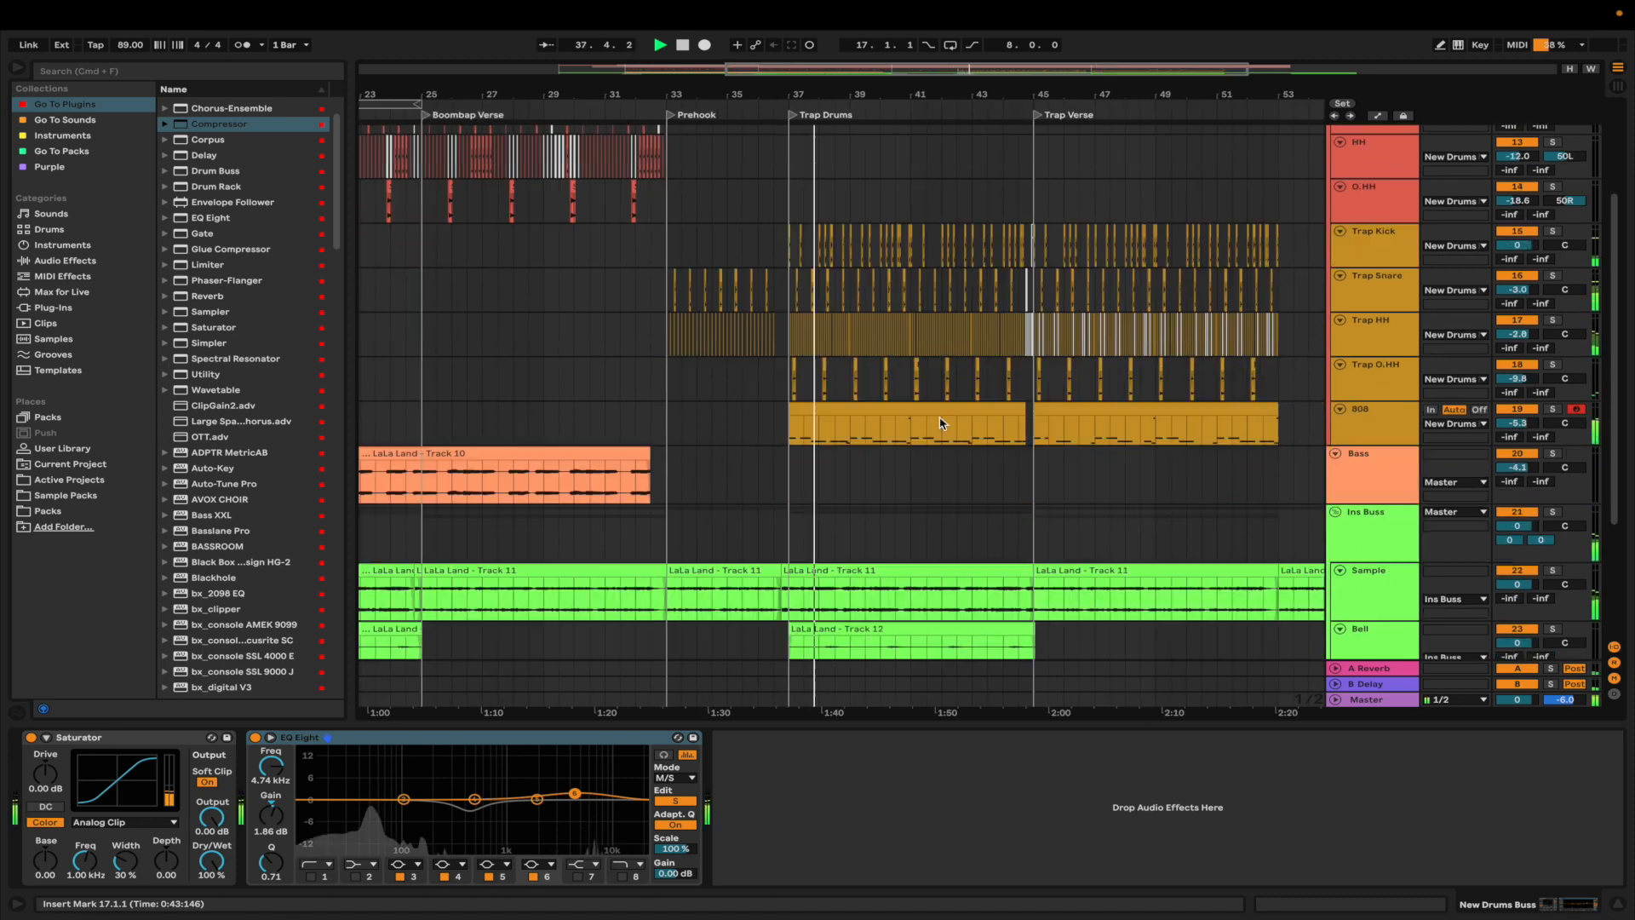
scroll(979, 424, up, 2)
scroll(981, 422, up, 1)
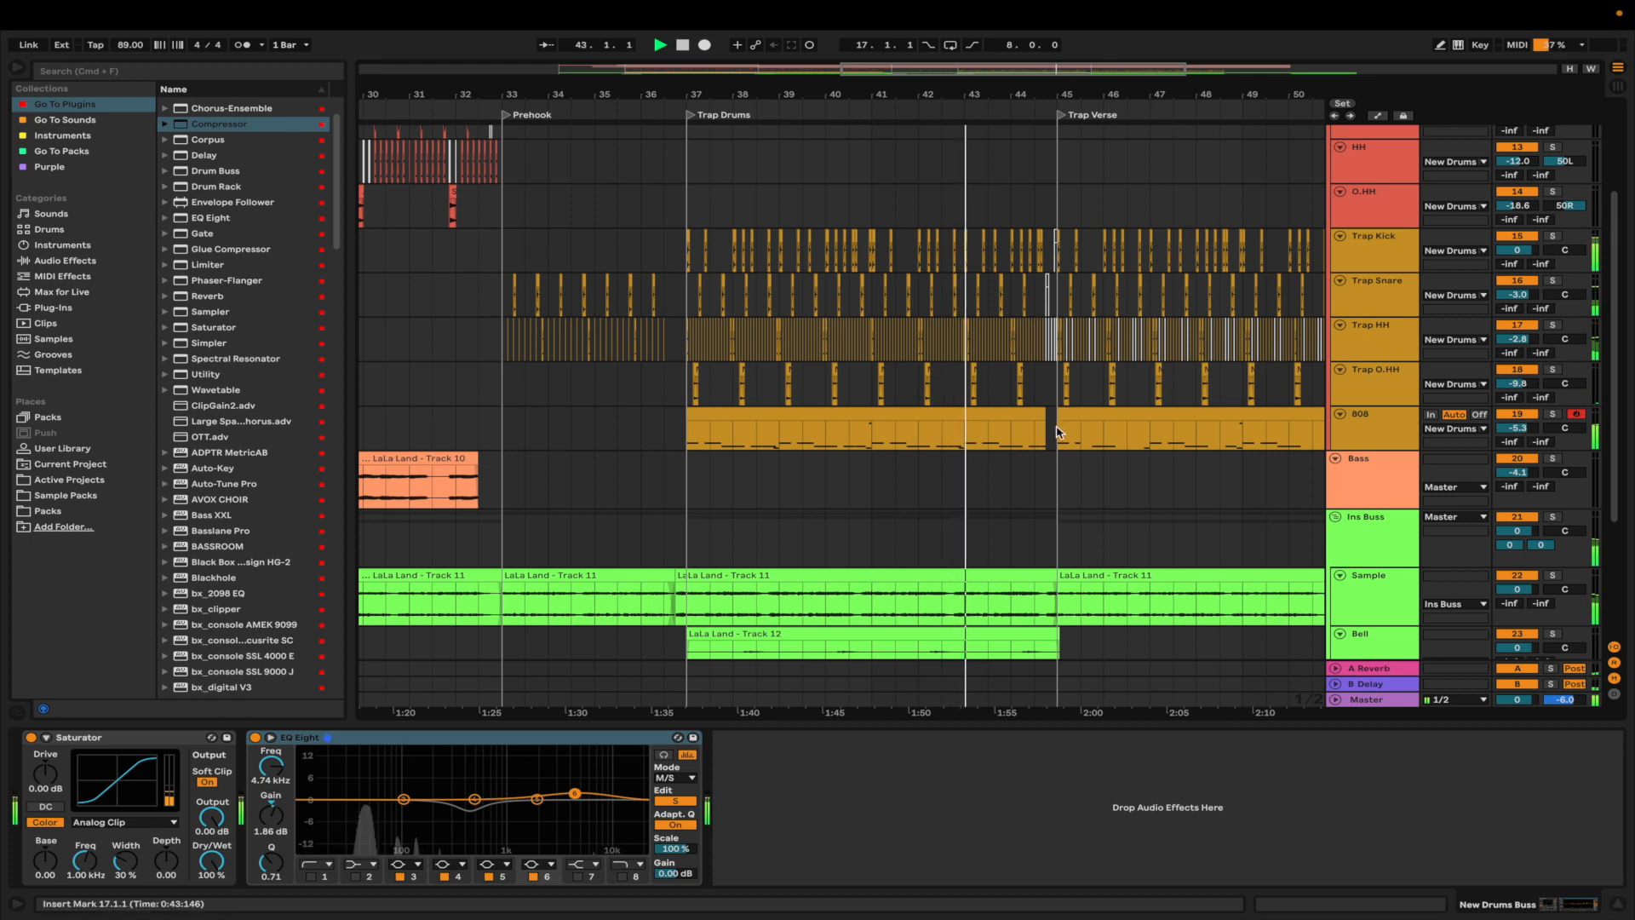
- Loop the eight-bar Trap Drums section starting at bar 37 and mute the Ins Buss
drag(1059, 431, 690, 431)
key(super+l)
click(895, 498)
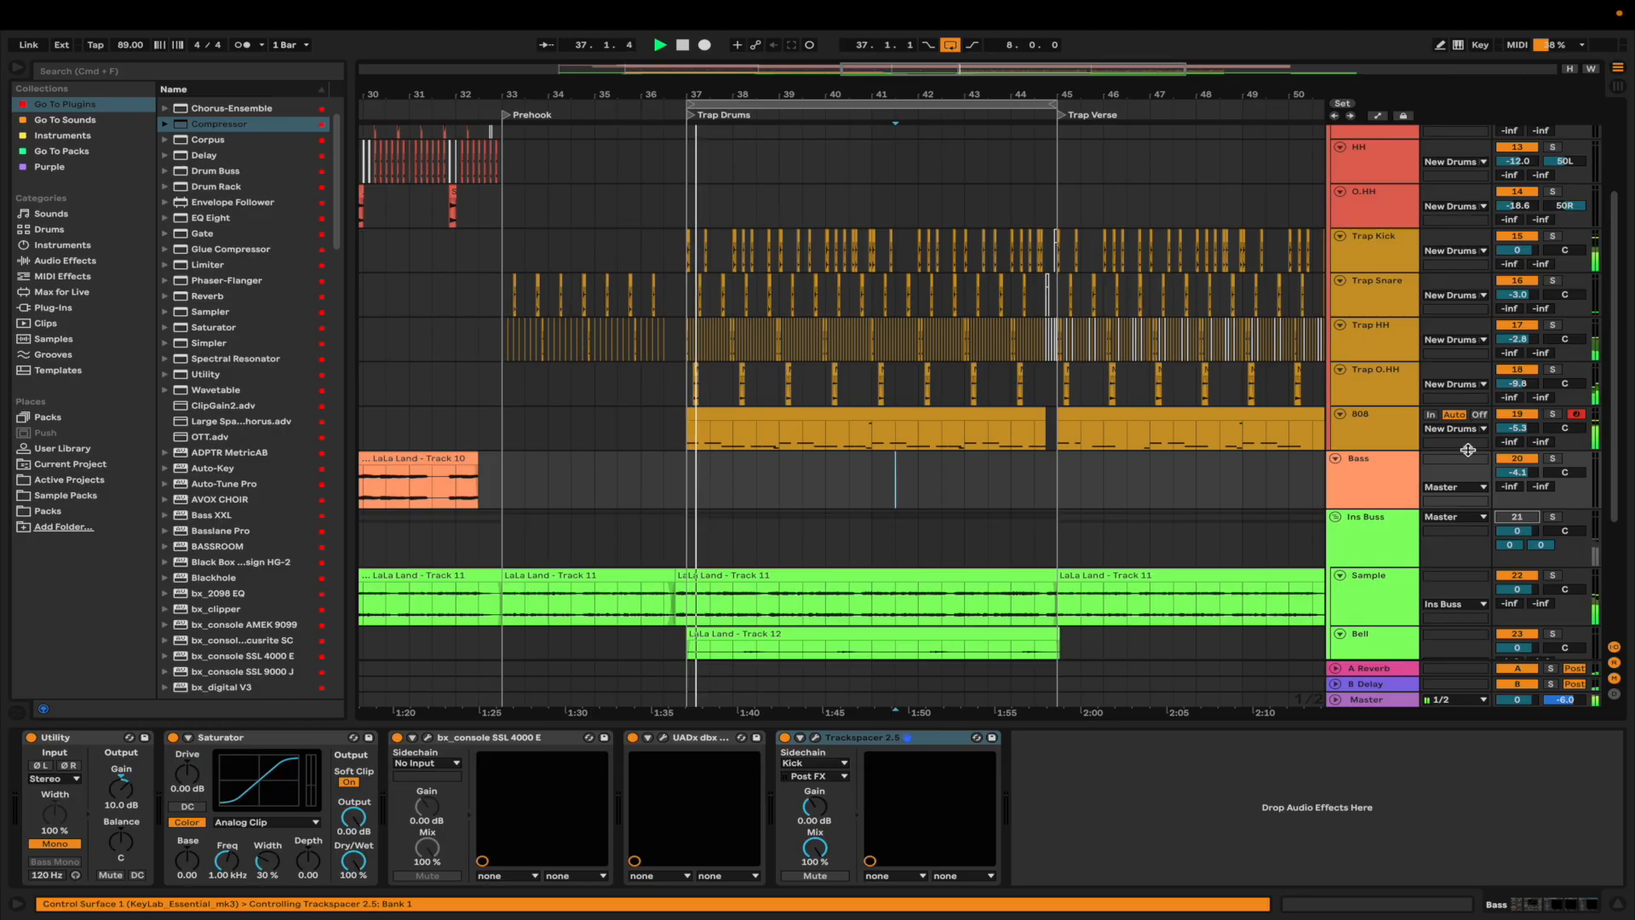
- Mute the 808 track and show the Trap Kick track's effect chain
scroll(1372, 383, up, 3)
click(1378, 375)
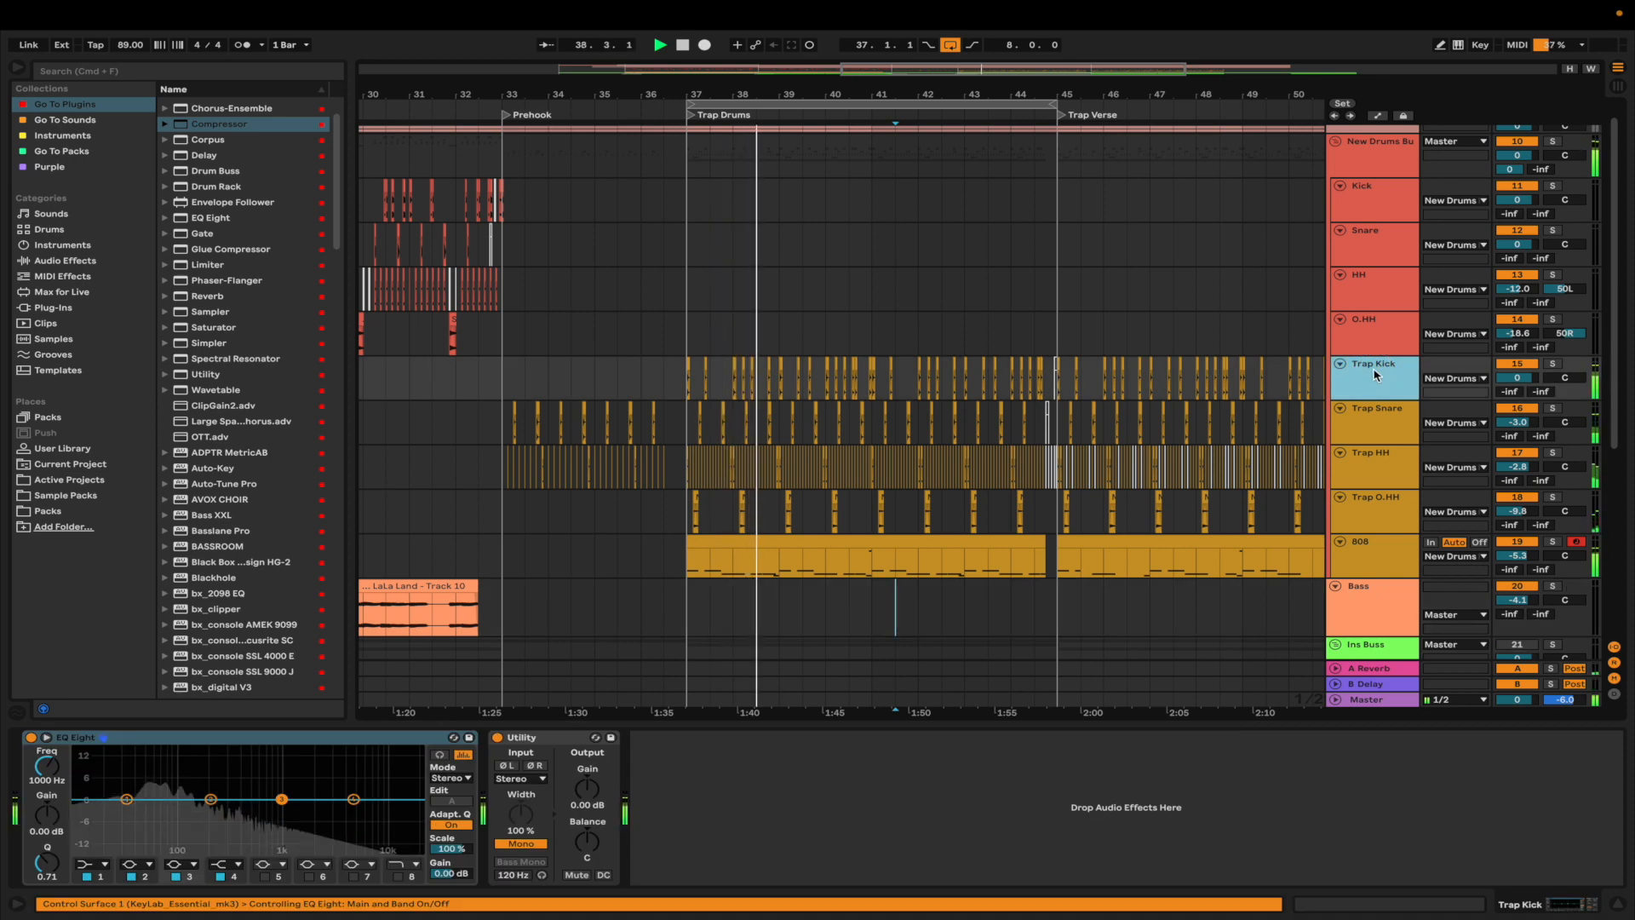
click(1508, 546)
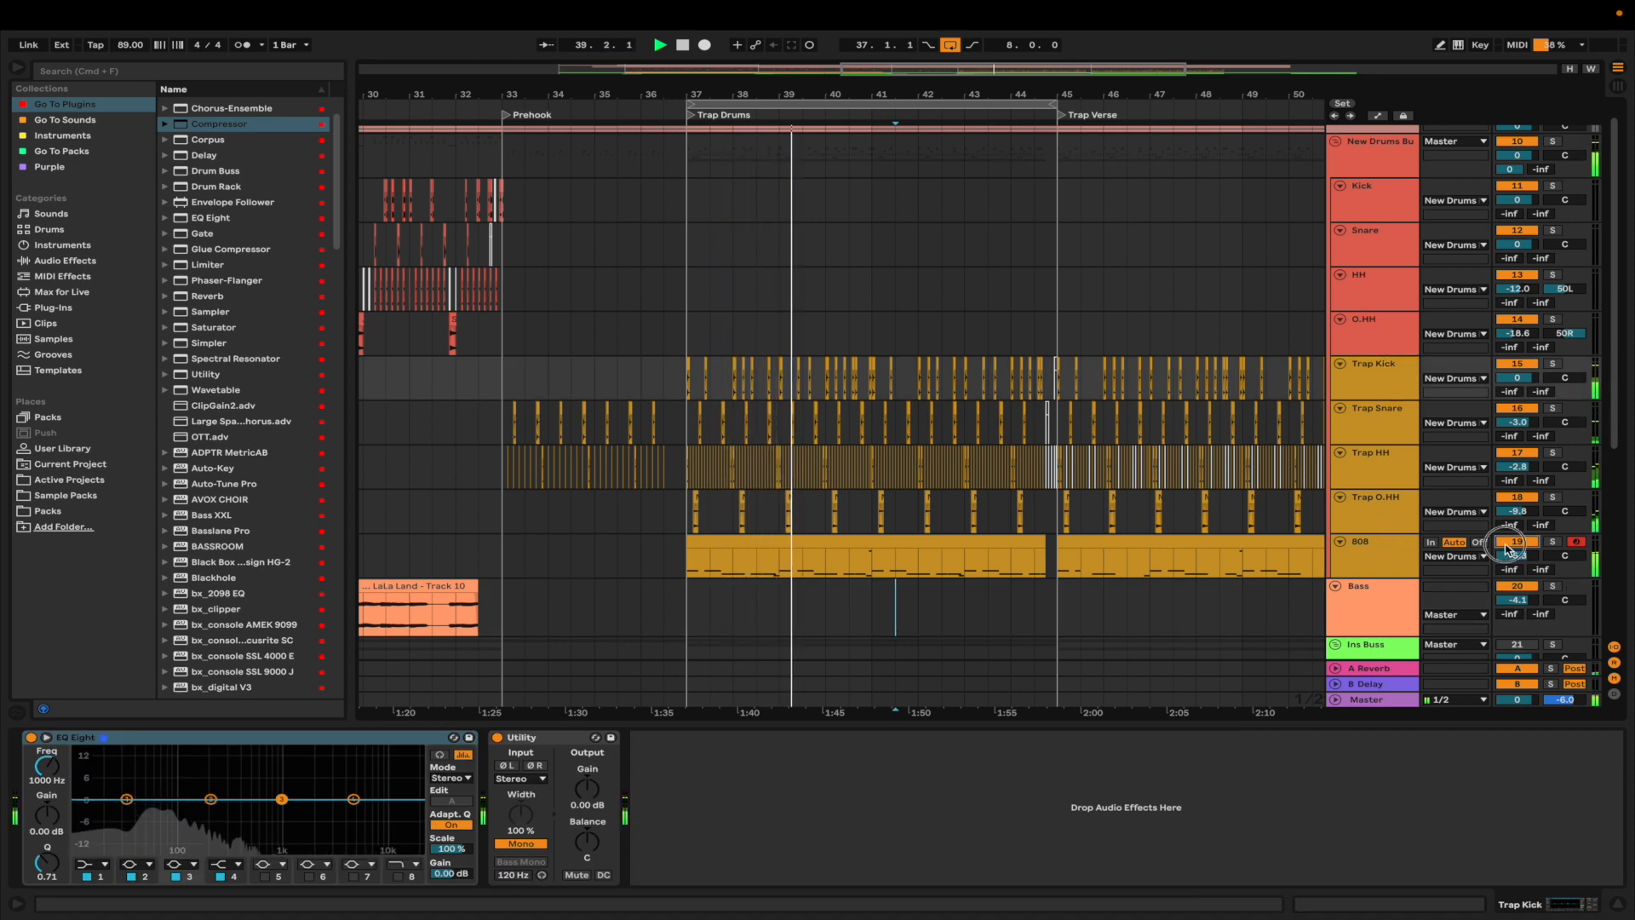
click(1367, 385)
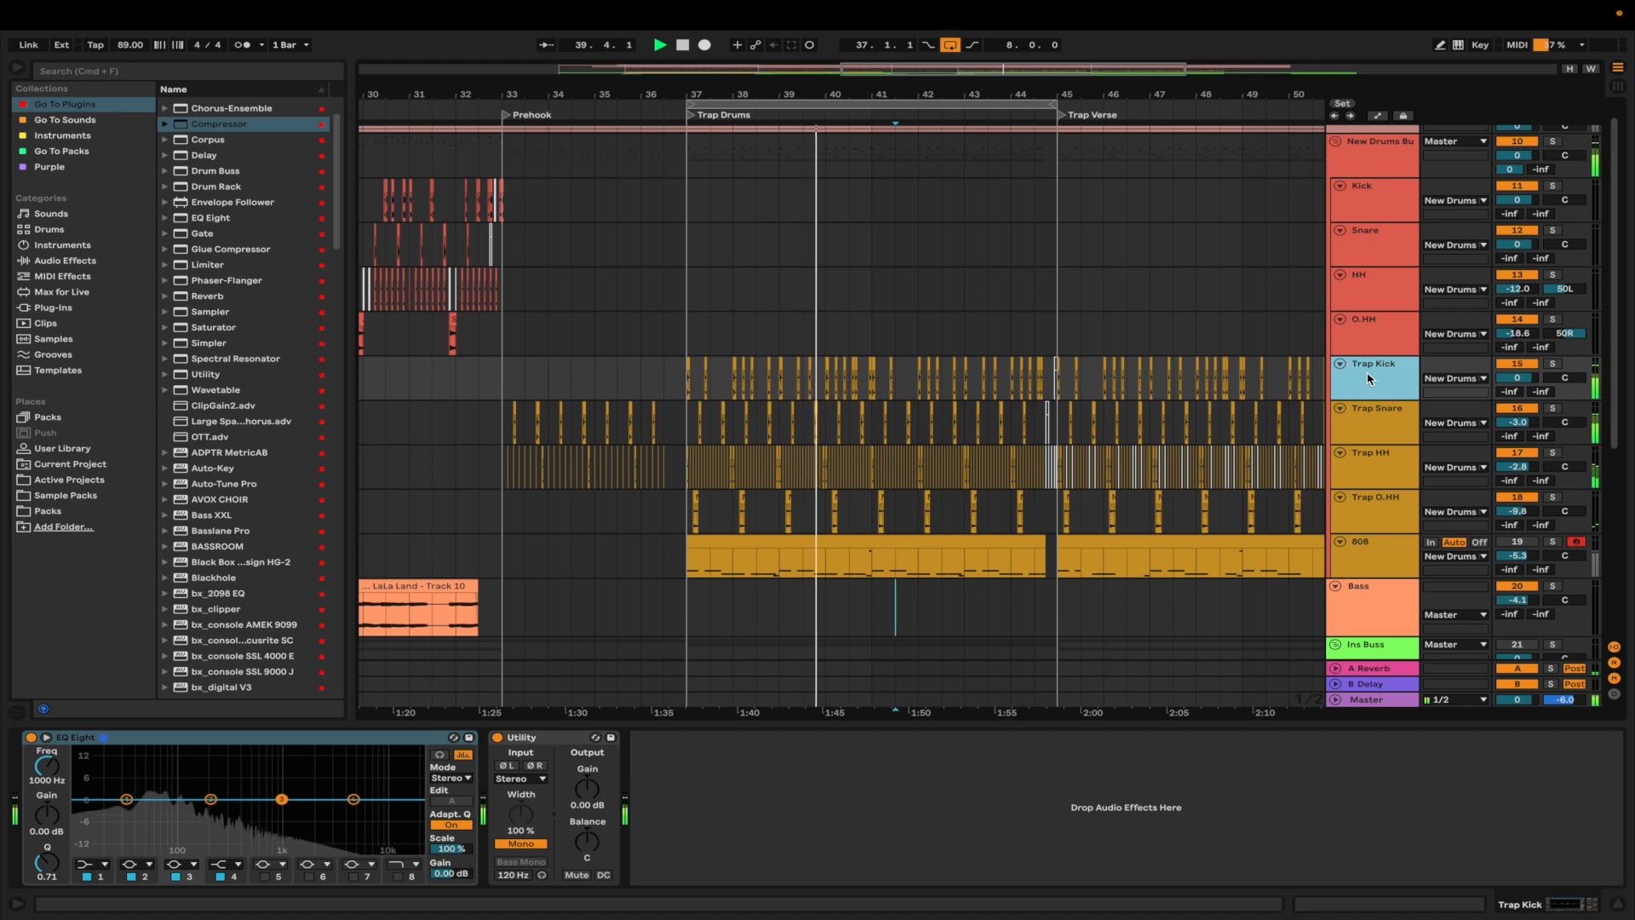
- Compare the Trap Snare with its Saturator, EQ Eight and Utility bypassed and with all three switched back on
click(1365, 431)
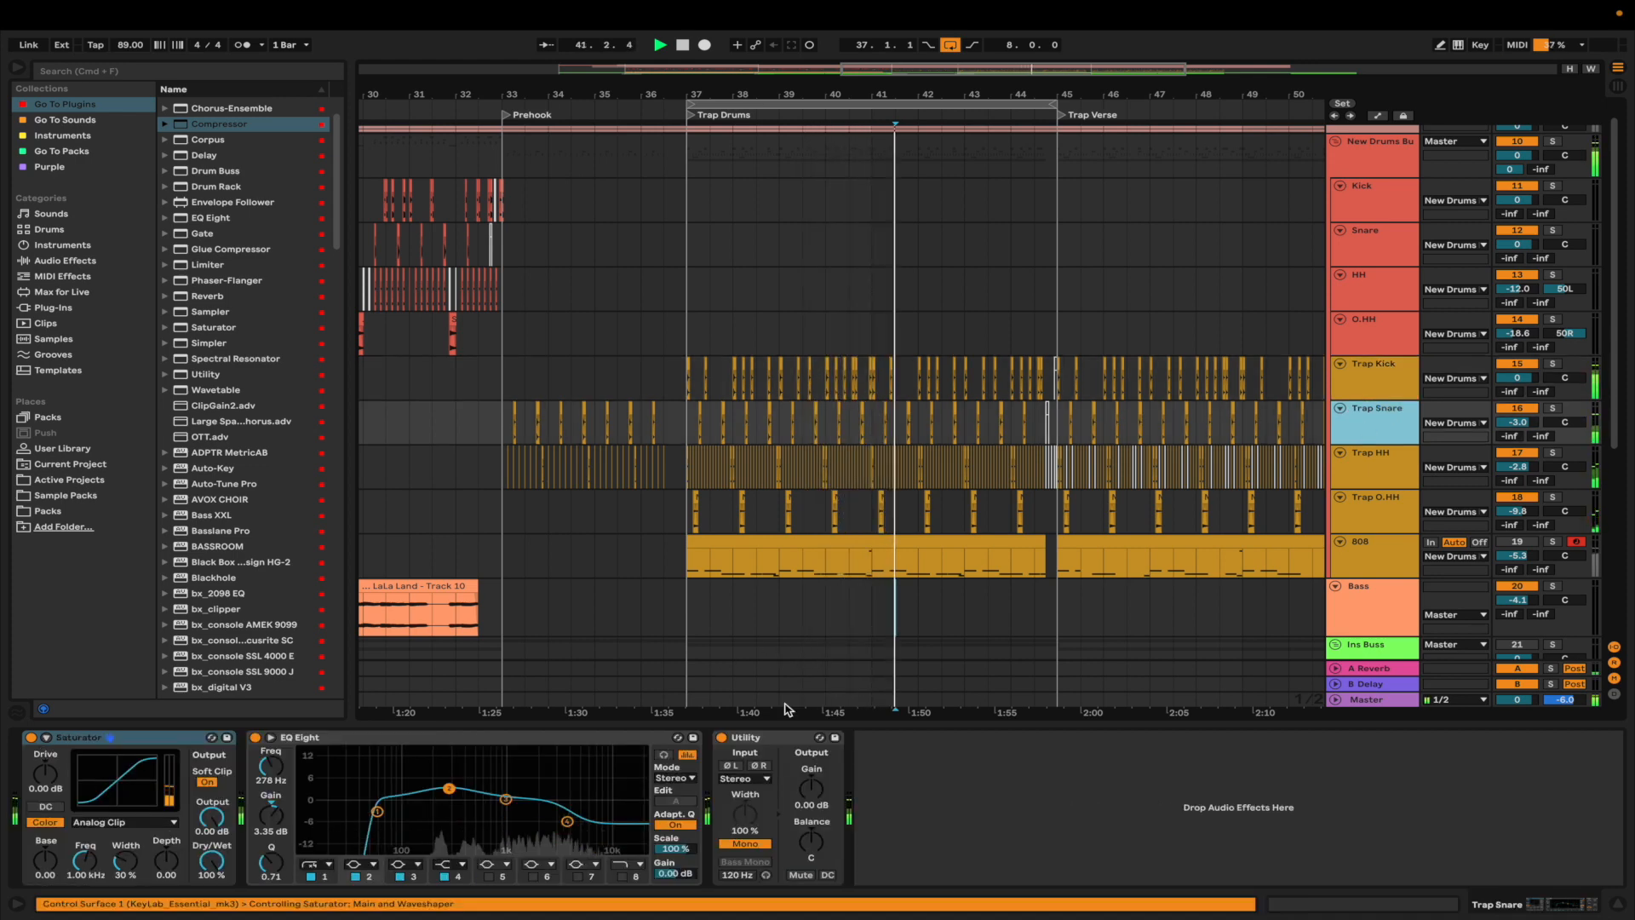
click(773, 738)
key(super+a)
key(0)
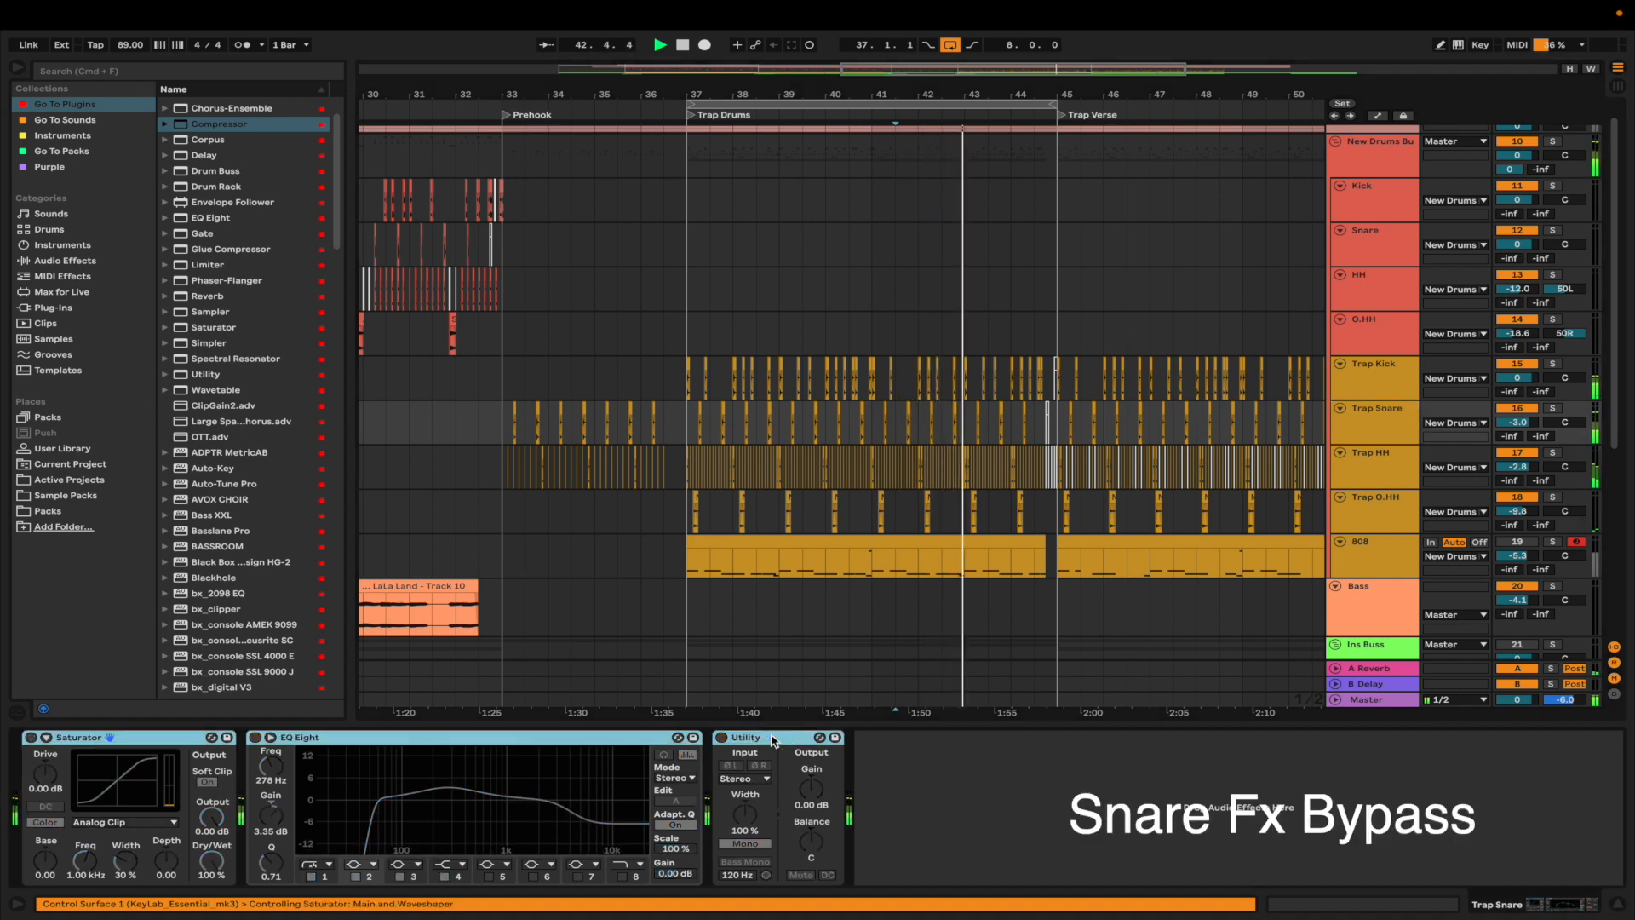
key(0)
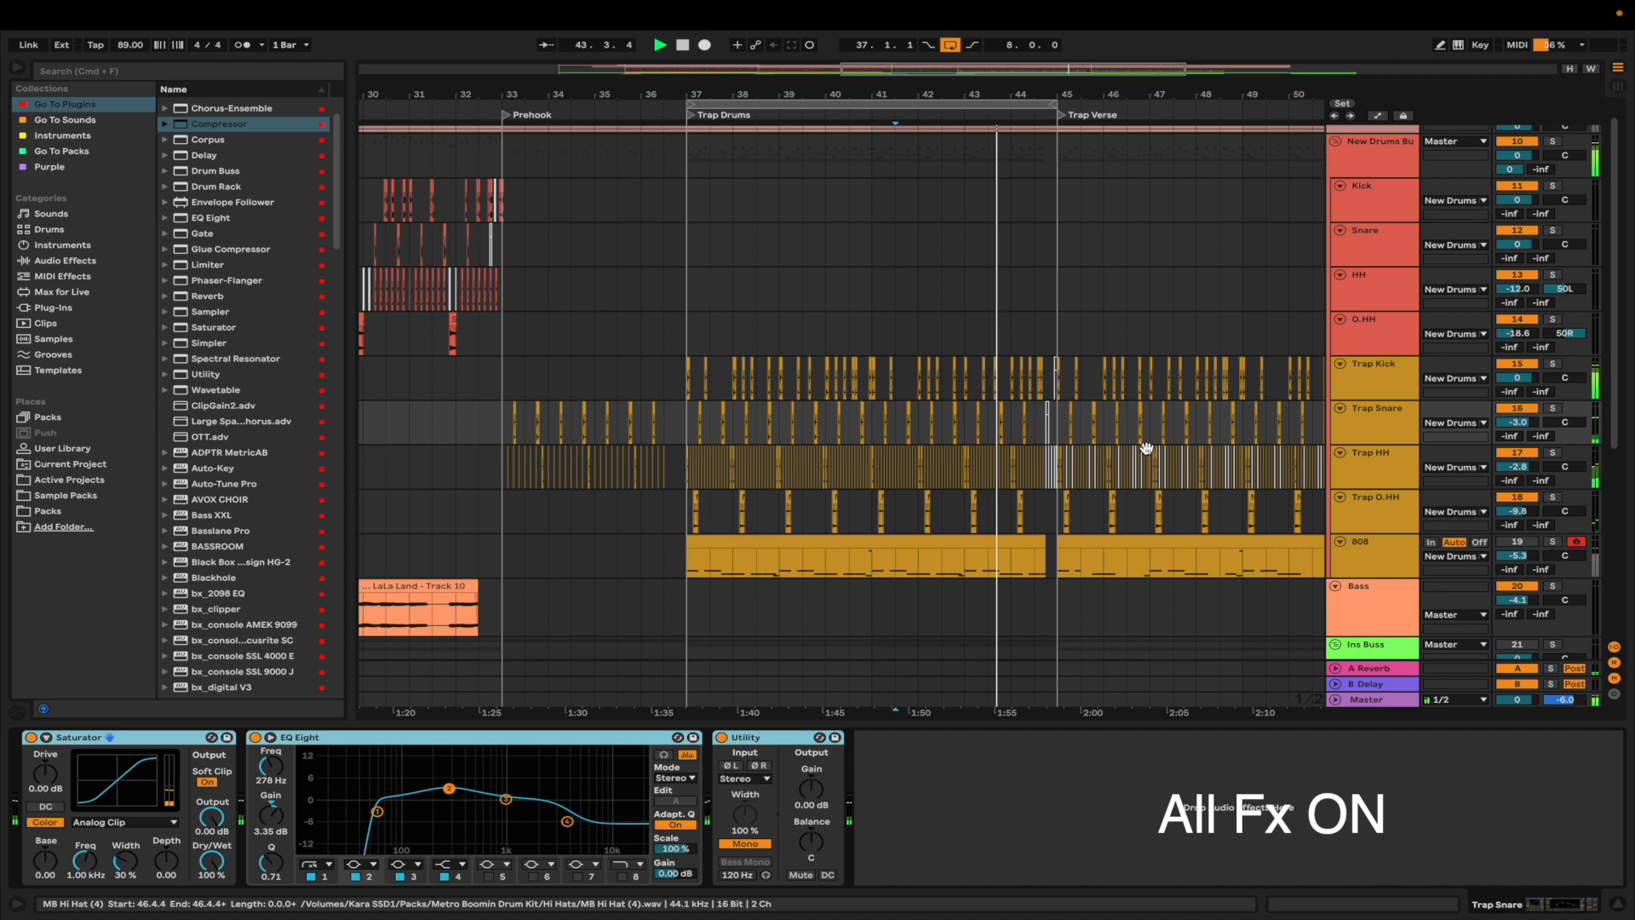
- Show the effect chains of the Trap HH and Trap O.HH tracks one after the other
click(1359, 429)
click(1364, 468)
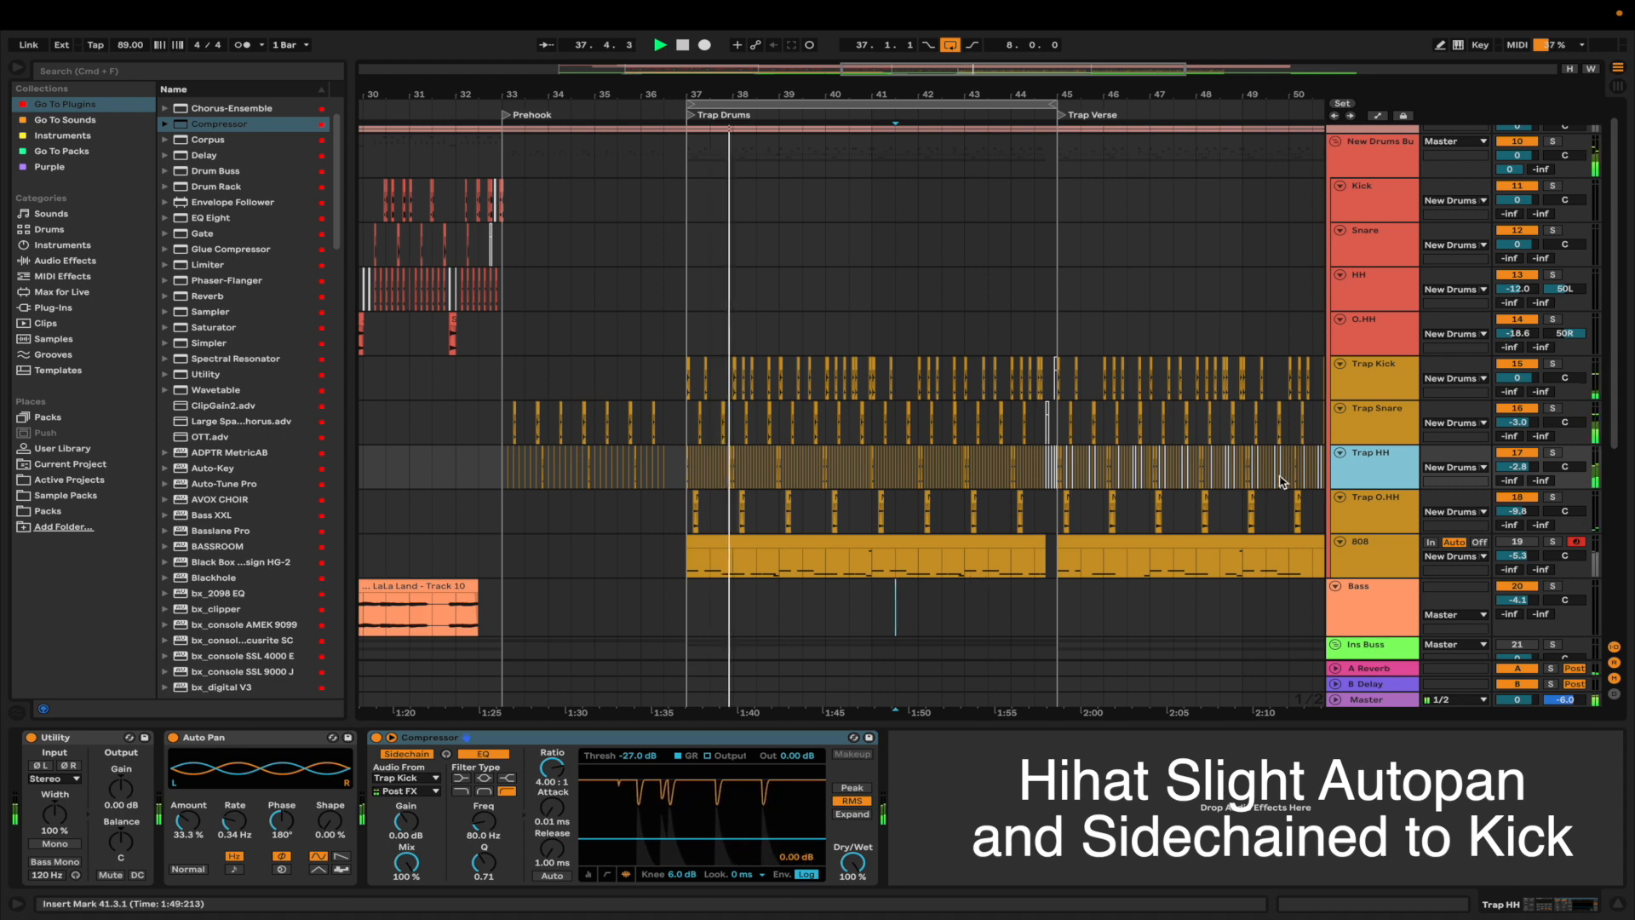
scroll(1370, 470, down, 1)
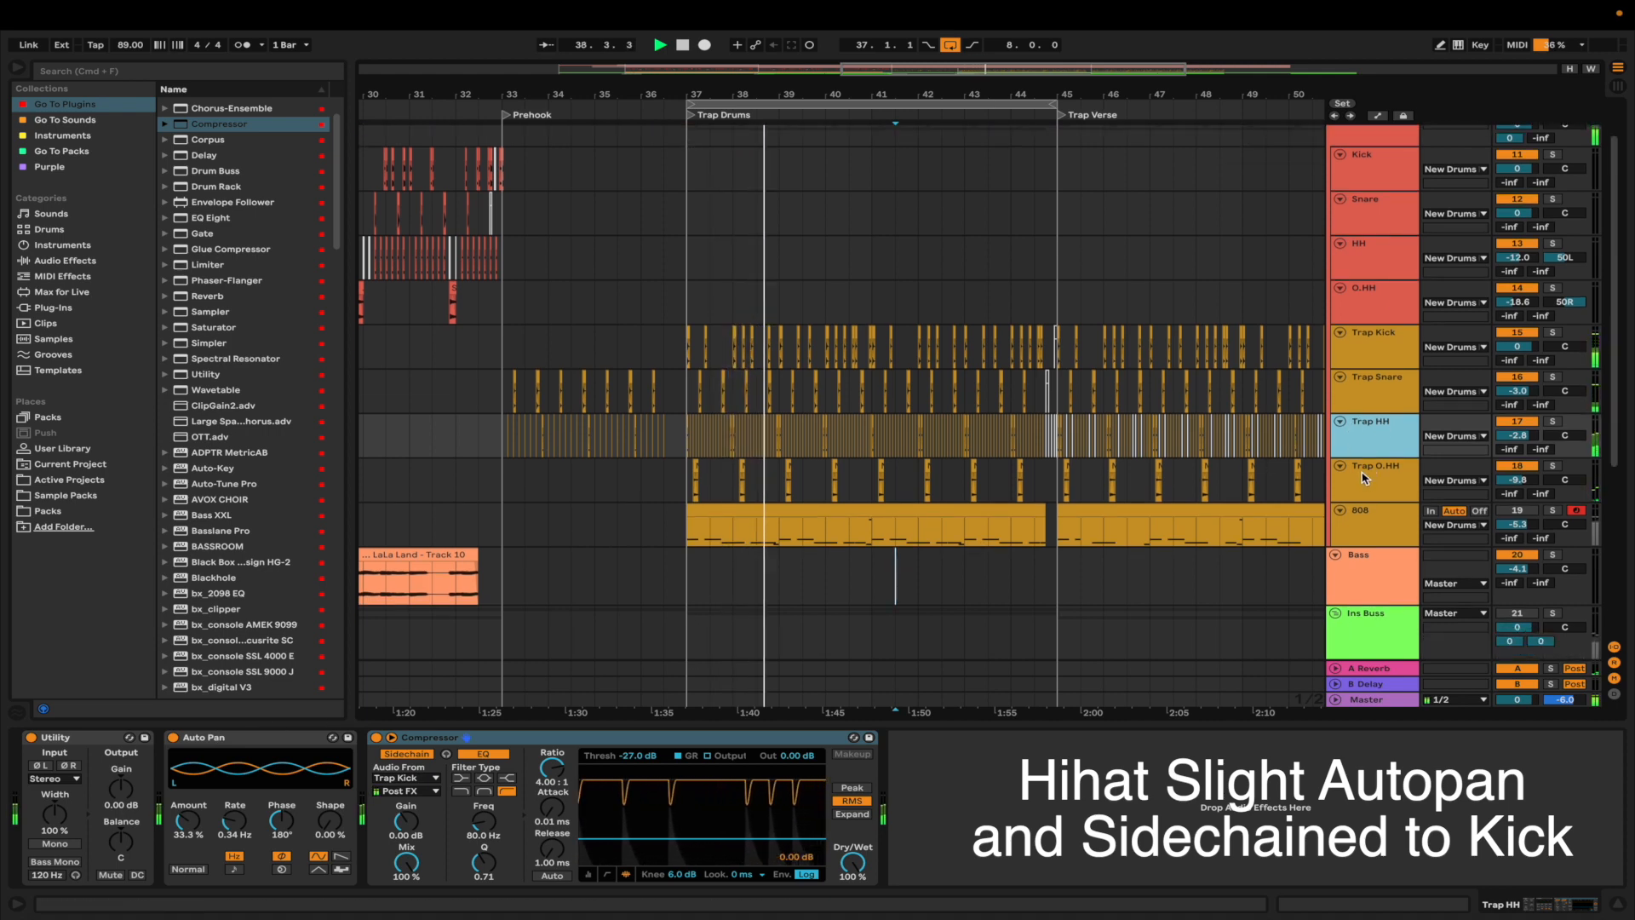
click(1370, 473)
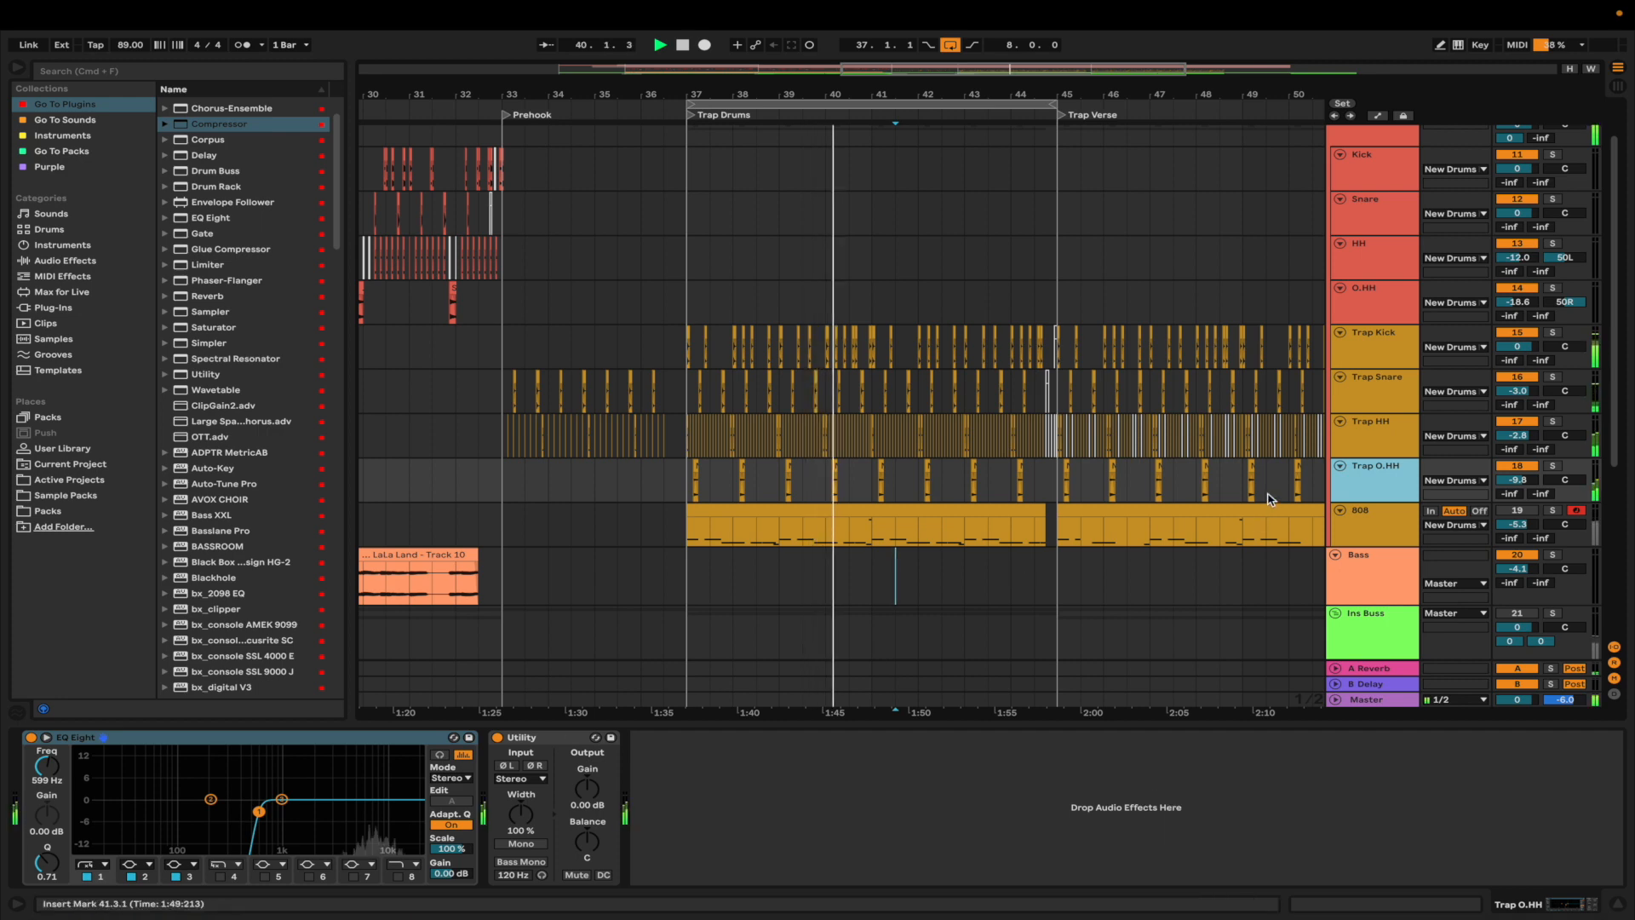
- Unmute the 808 and isolate it by muting Trap Kick, Trap Snare, Trap HH and Trap O.HH, with the 808's effect chain shown
click(1383, 524)
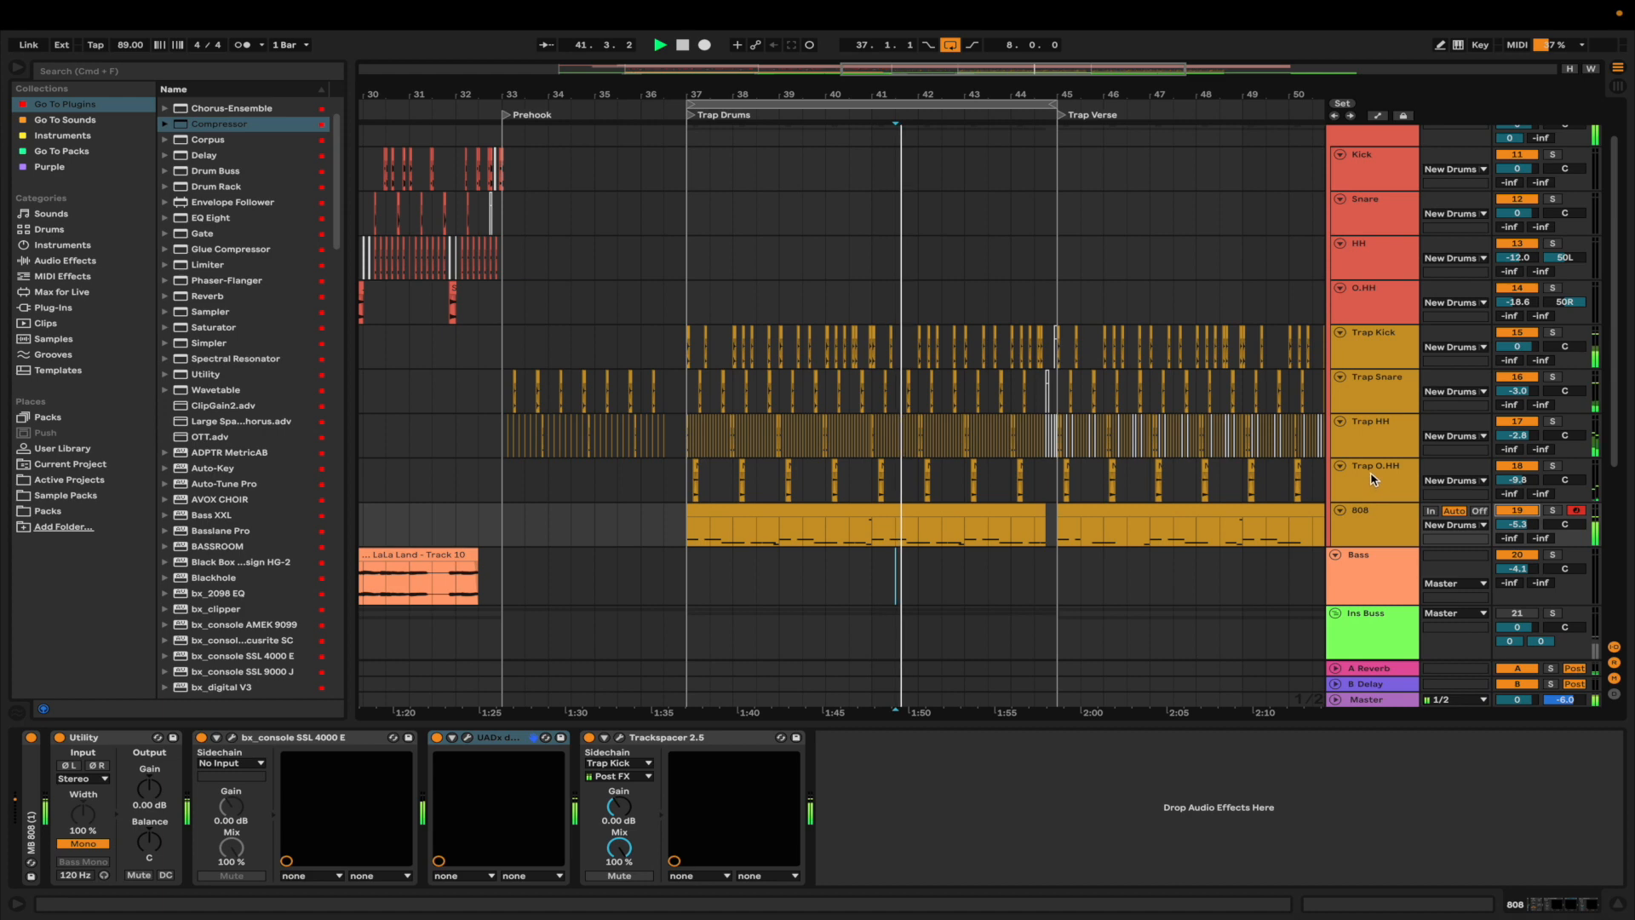
click(1367, 362)
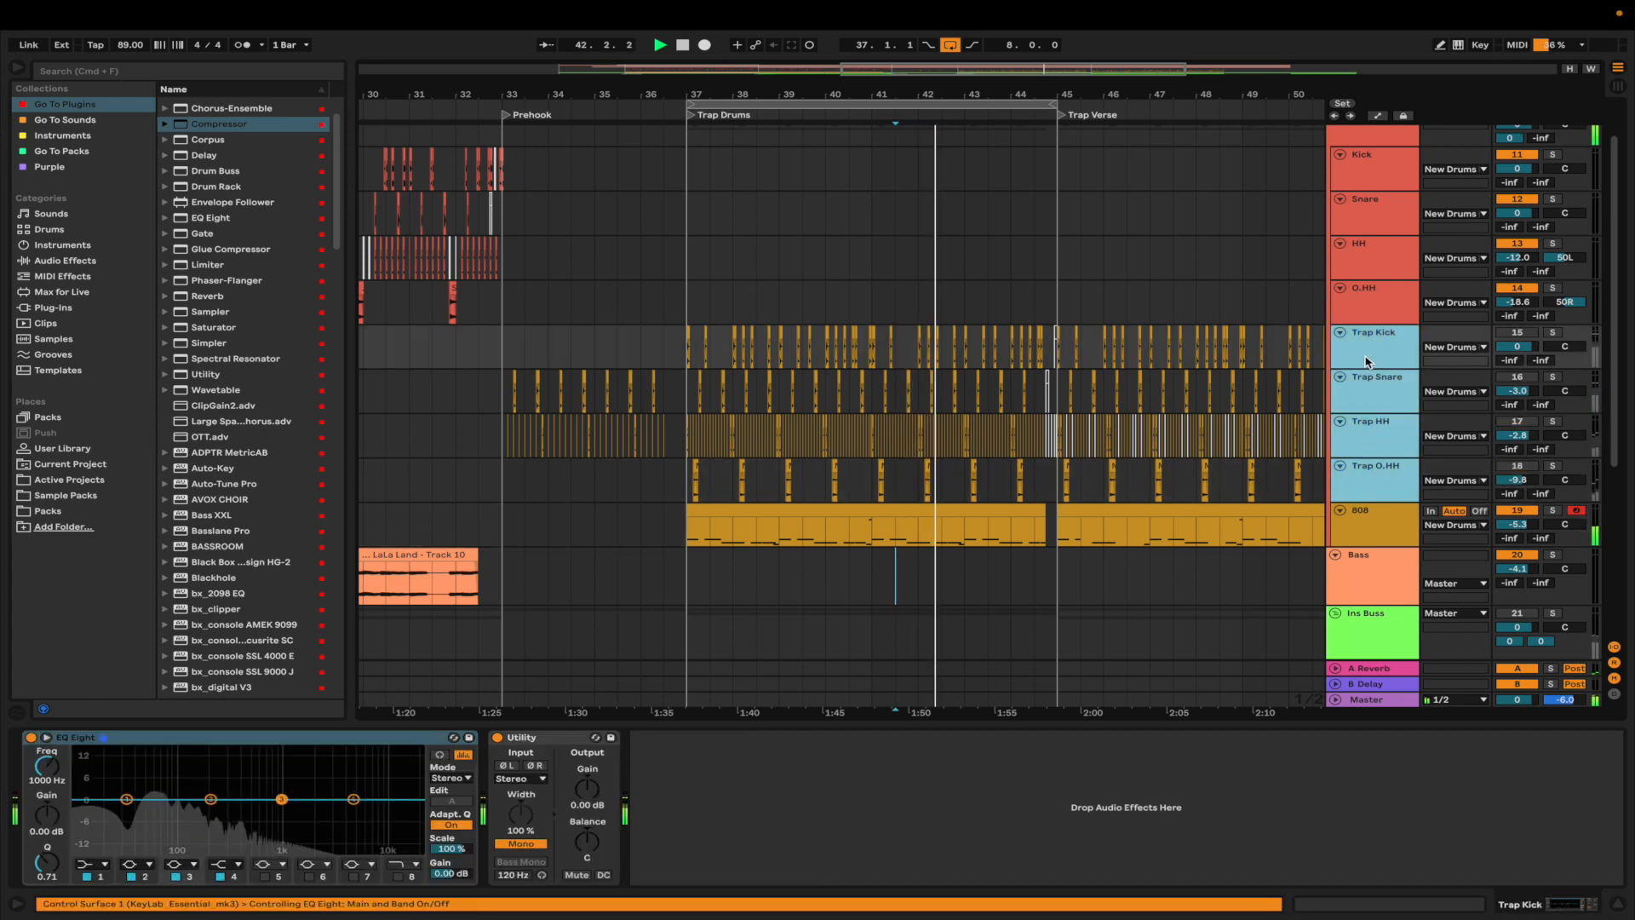
click(1371, 523)
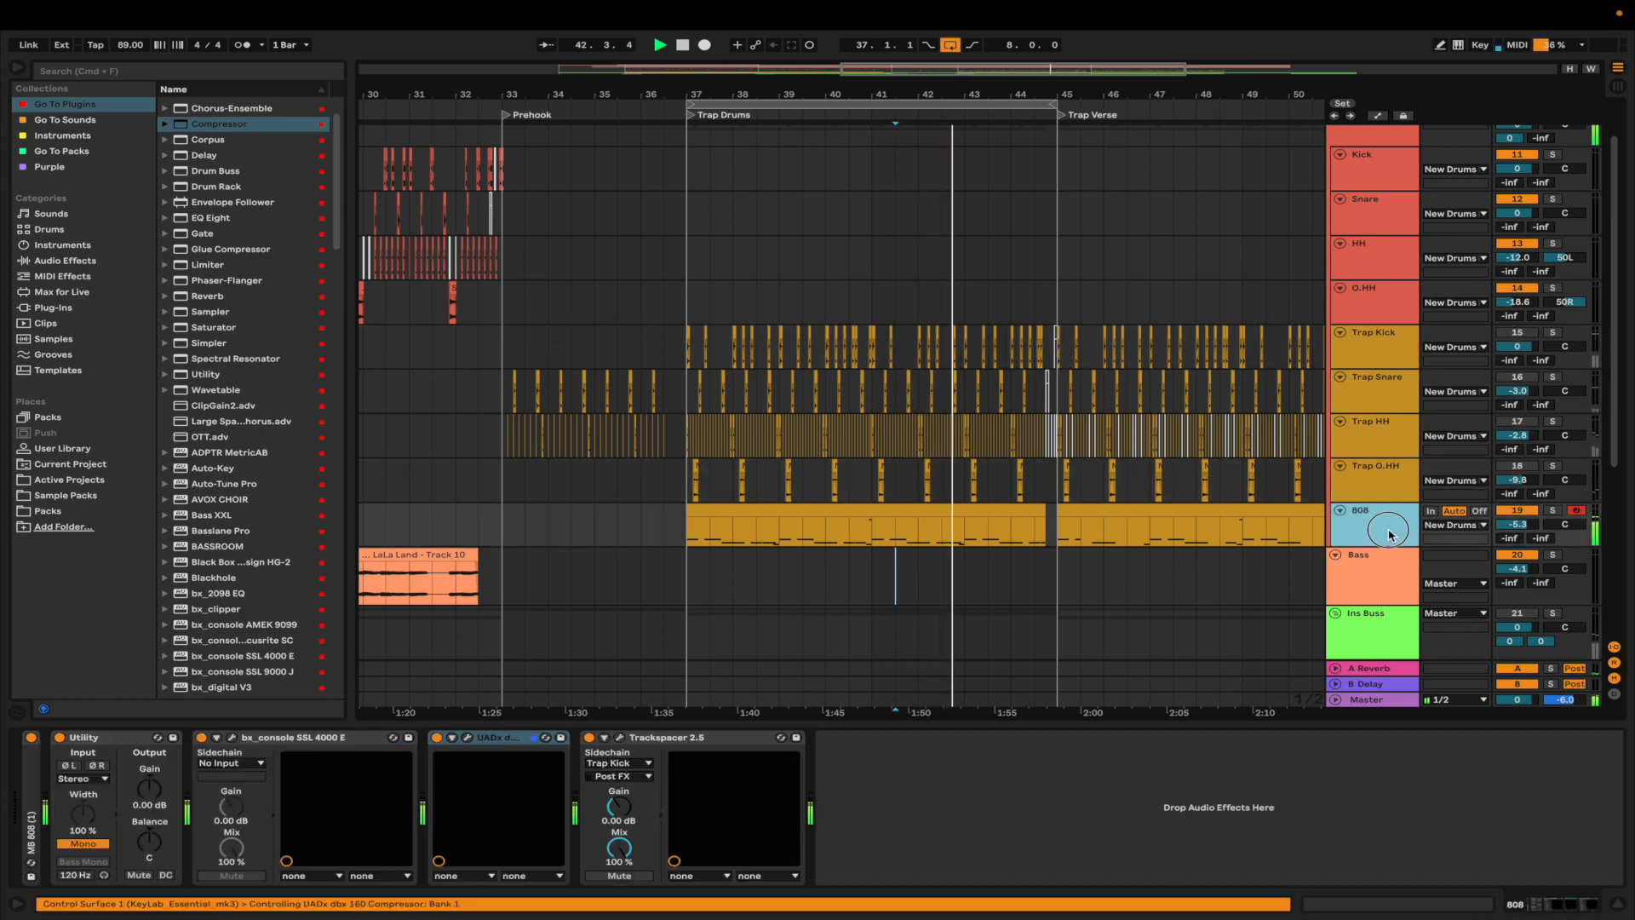
- Show the MB 808 instrument's sample waveform, and bypass the 808's bx_console SSL 4000 E, UADx dbx 160 and Trackspacer 2.5
double_click(32, 792)
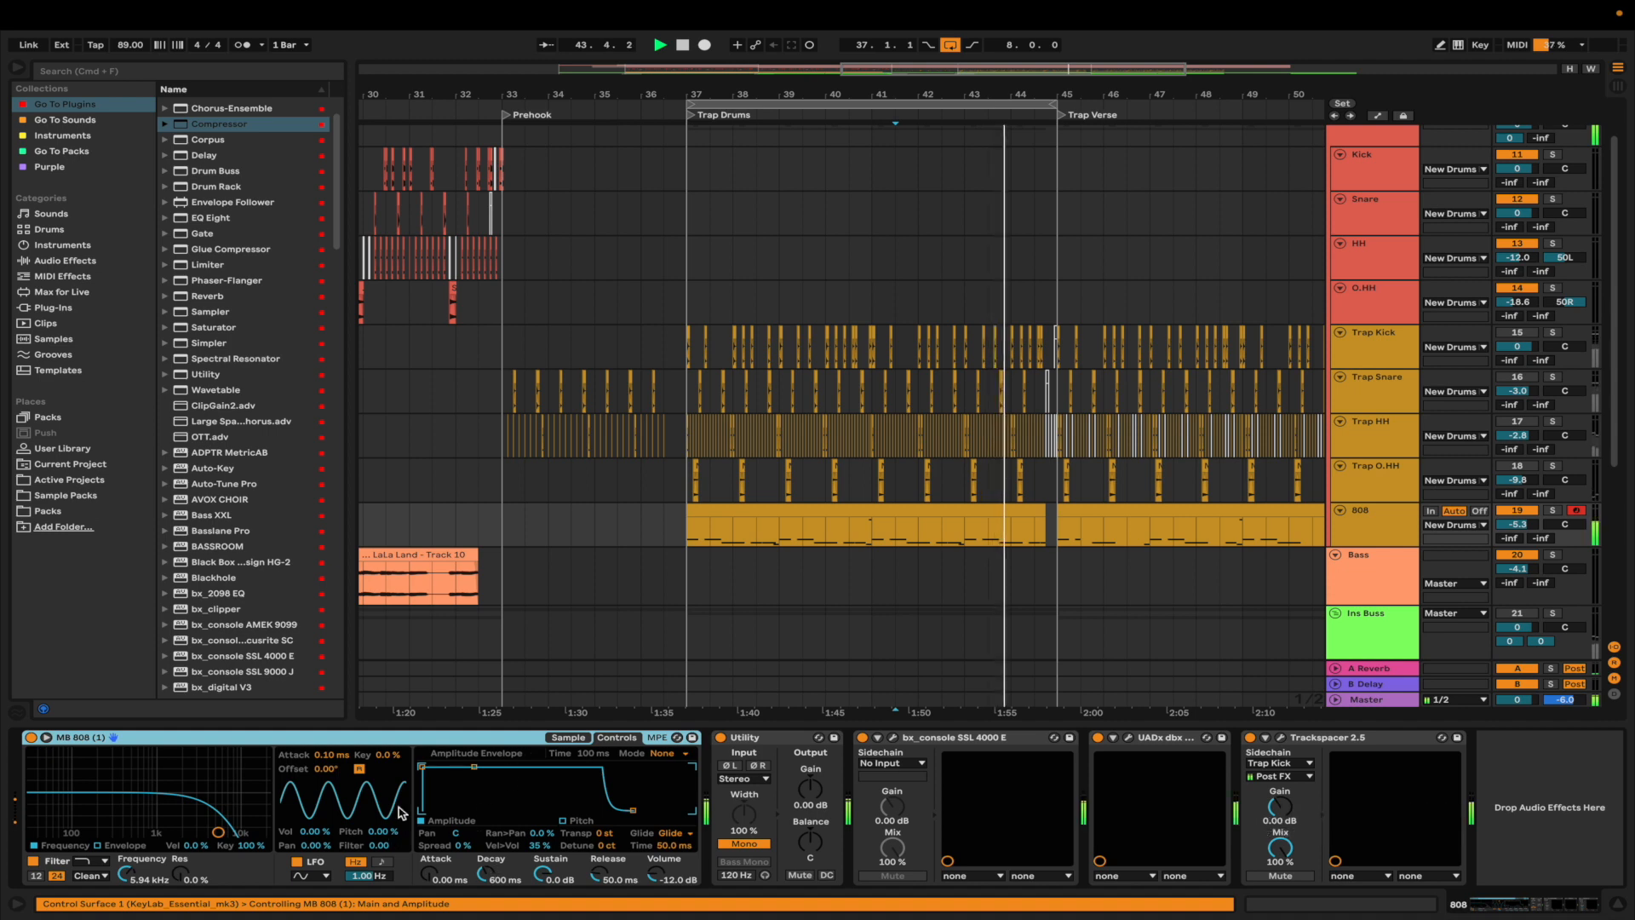
click(555, 740)
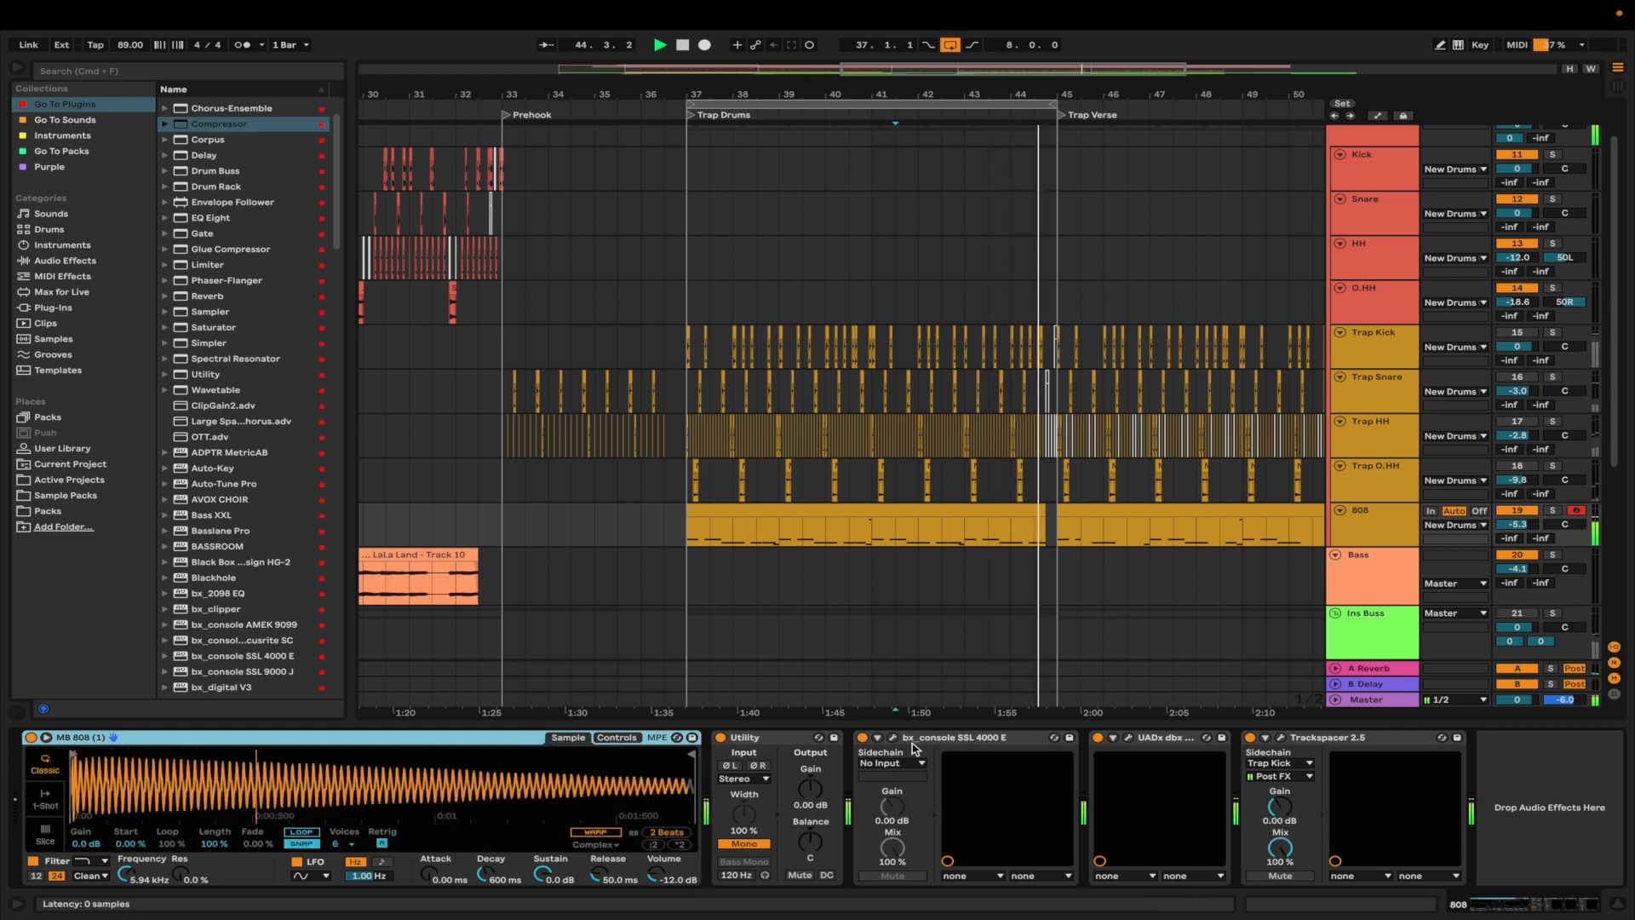
click(760, 738)
click(946, 737)
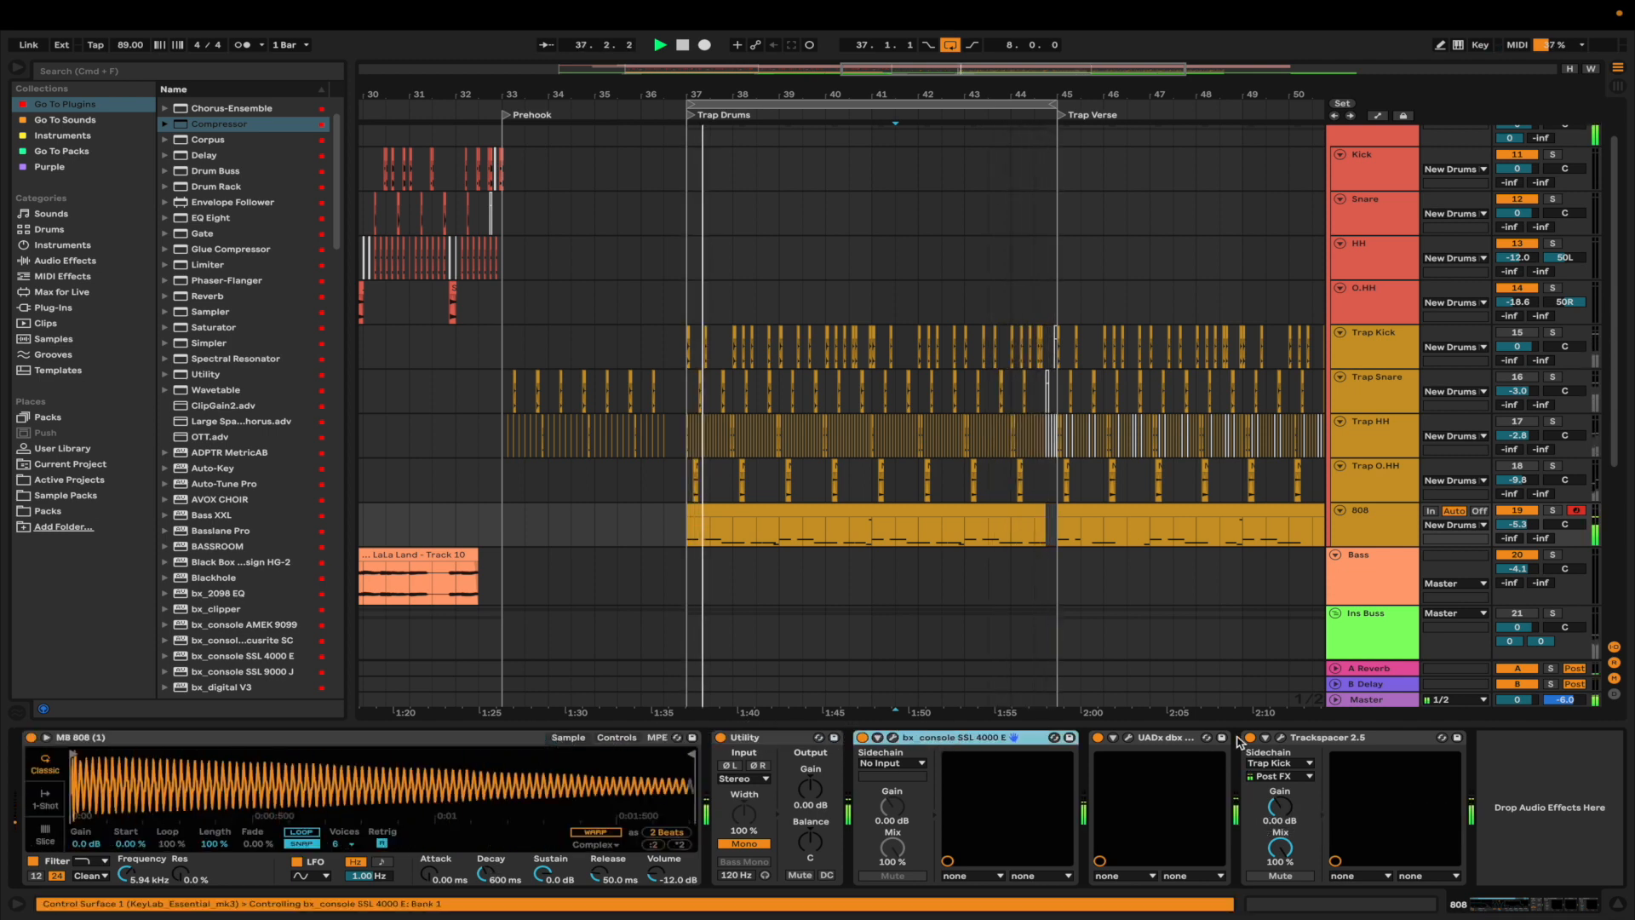
shift+click(1334, 744)
key(0)
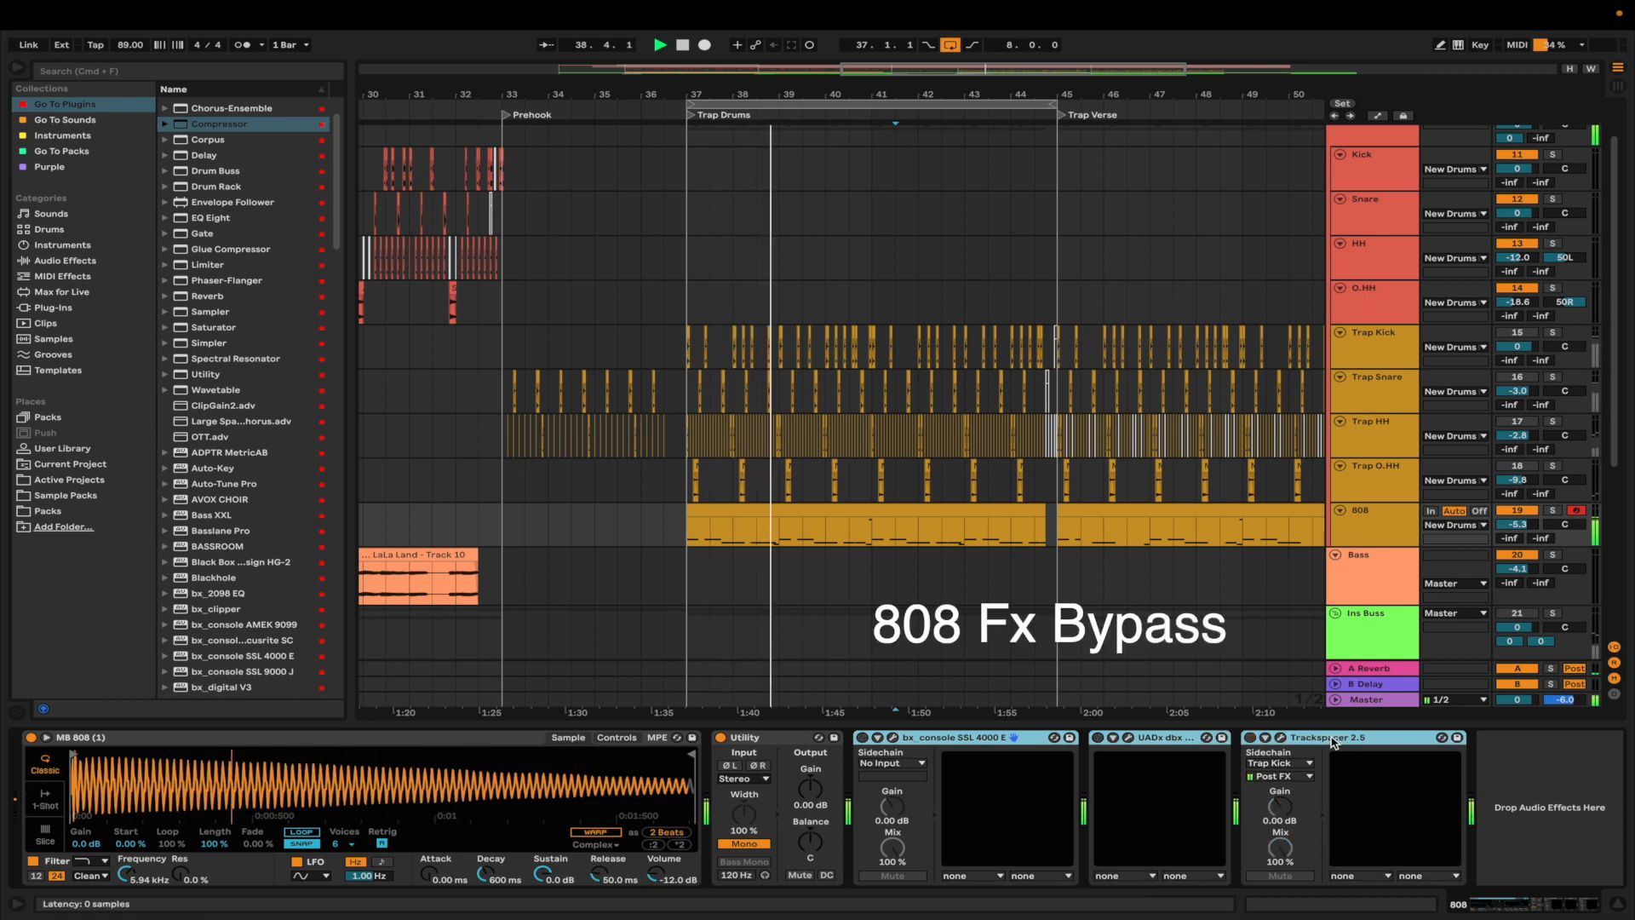
- Switch the 808's bx_console SSL 4000 E back on and view its channel strip settings, closing its window when done
click(988, 757)
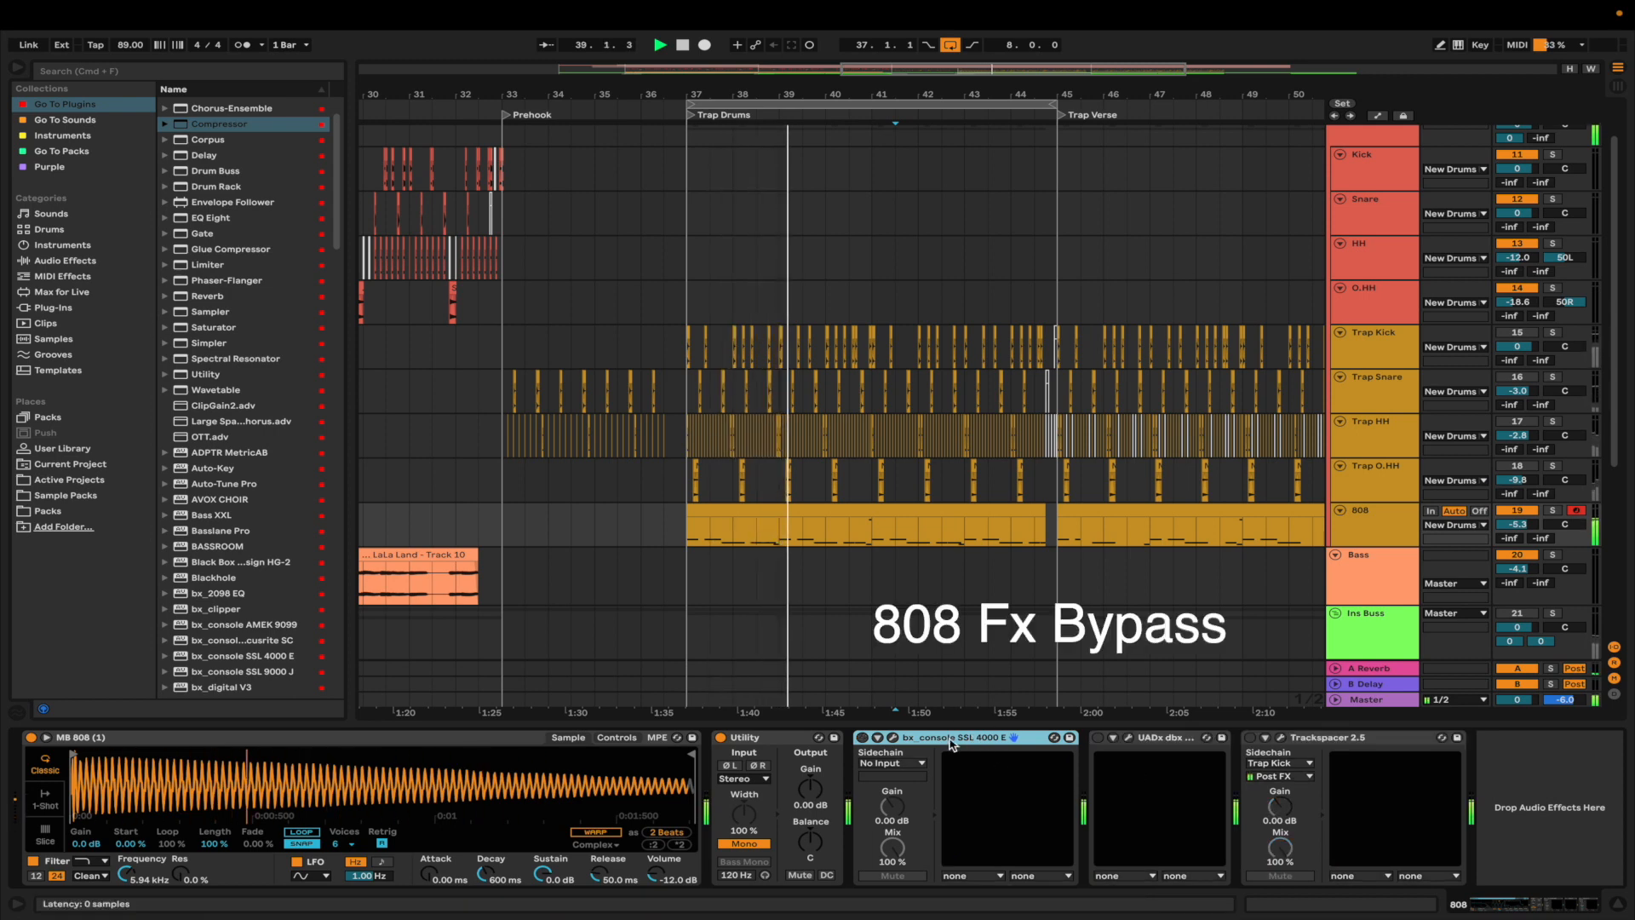
click(862, 738)
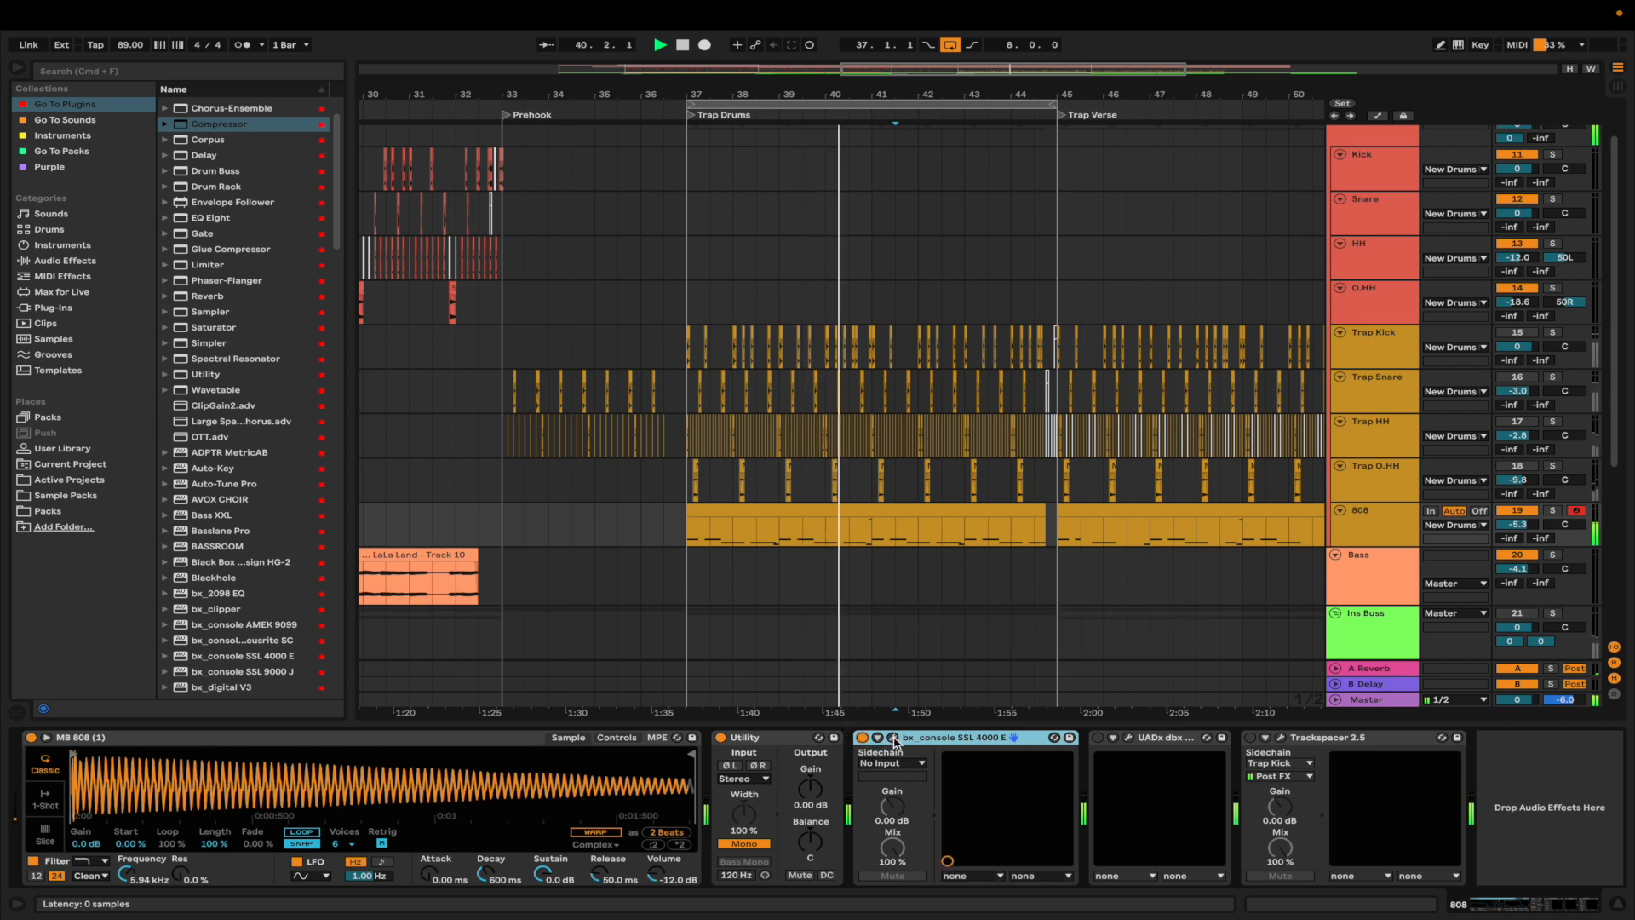
click(892, 737)
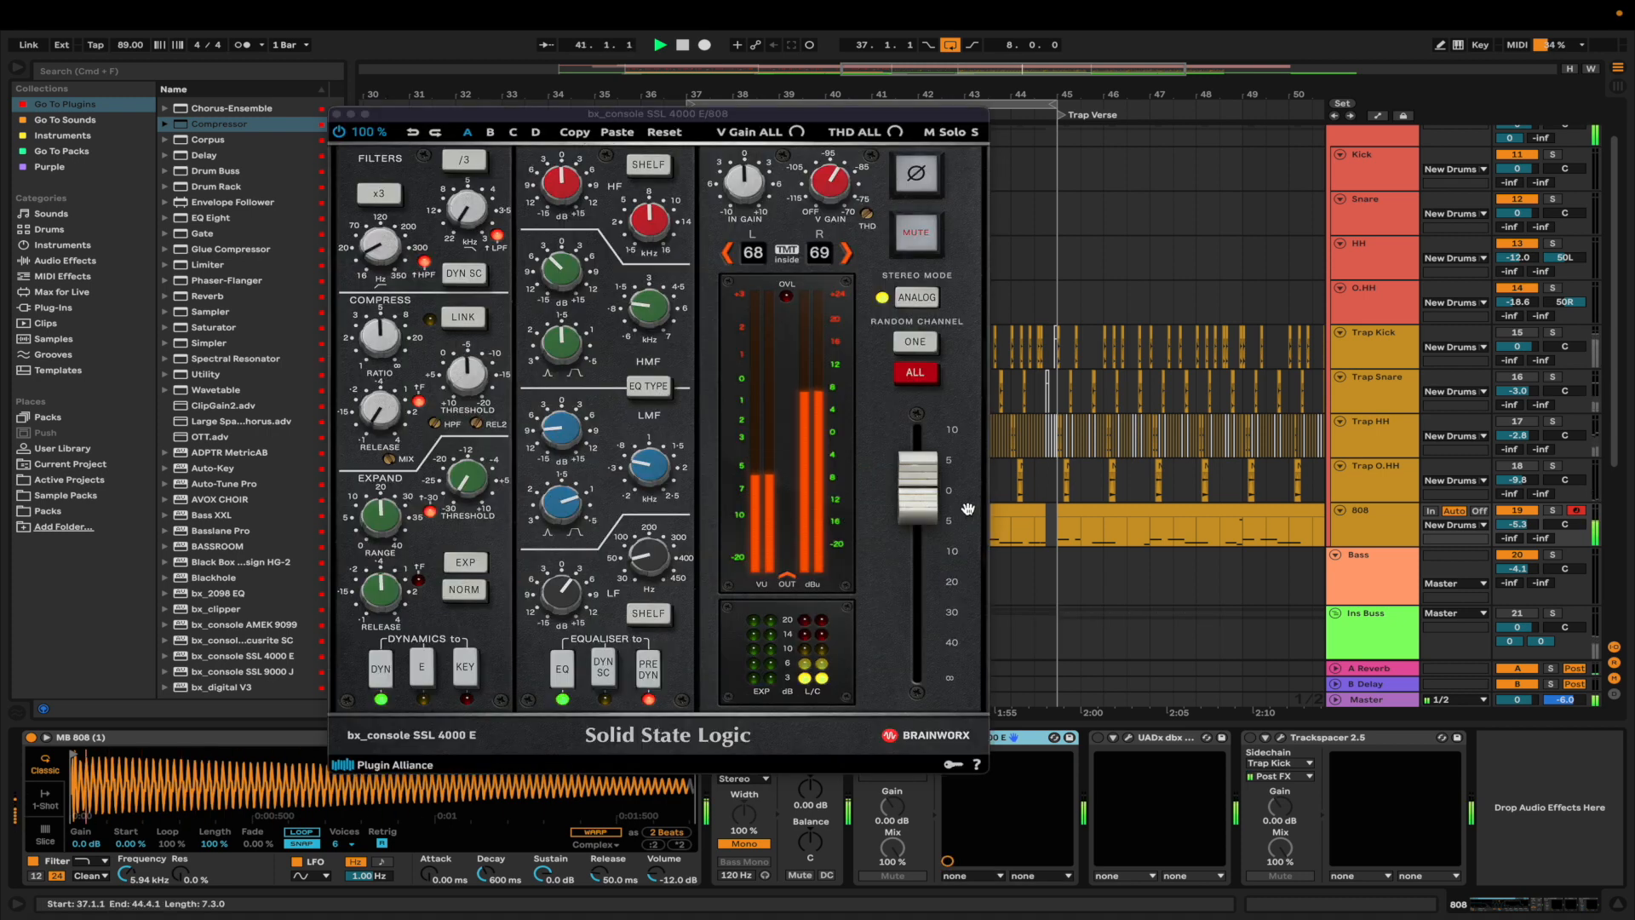
click(337, 114)
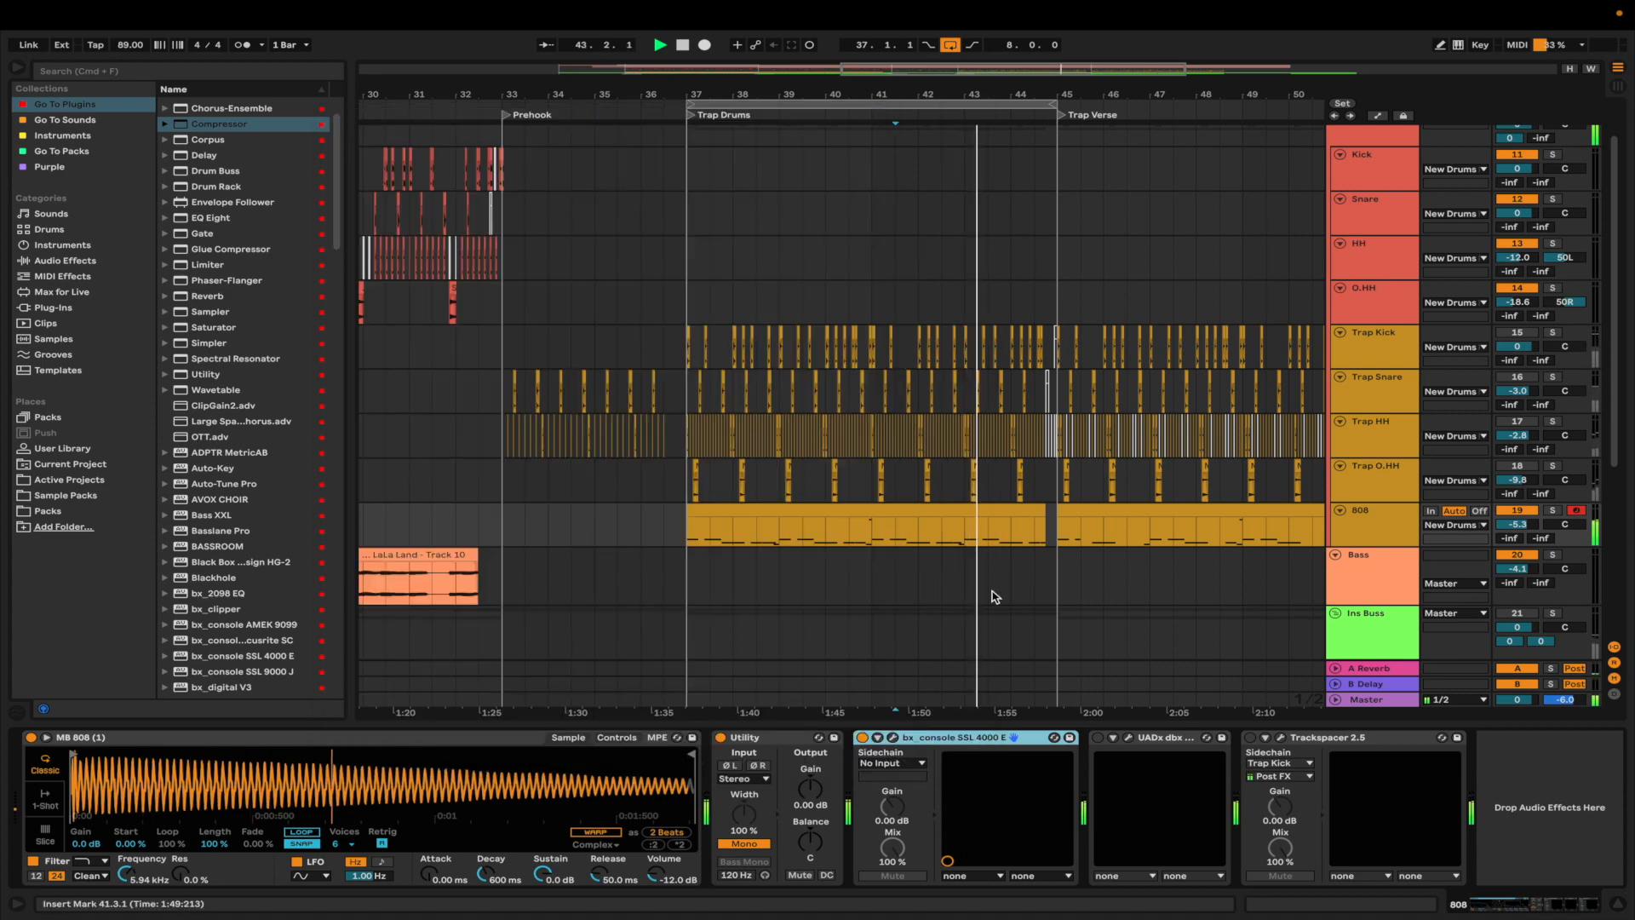
- Switch the 808's UADx dbx 160 and Trackspacer 2.5 back on, viewing each plug-in's settings and closing its window
click(1099, 739)
click(1128, 737)
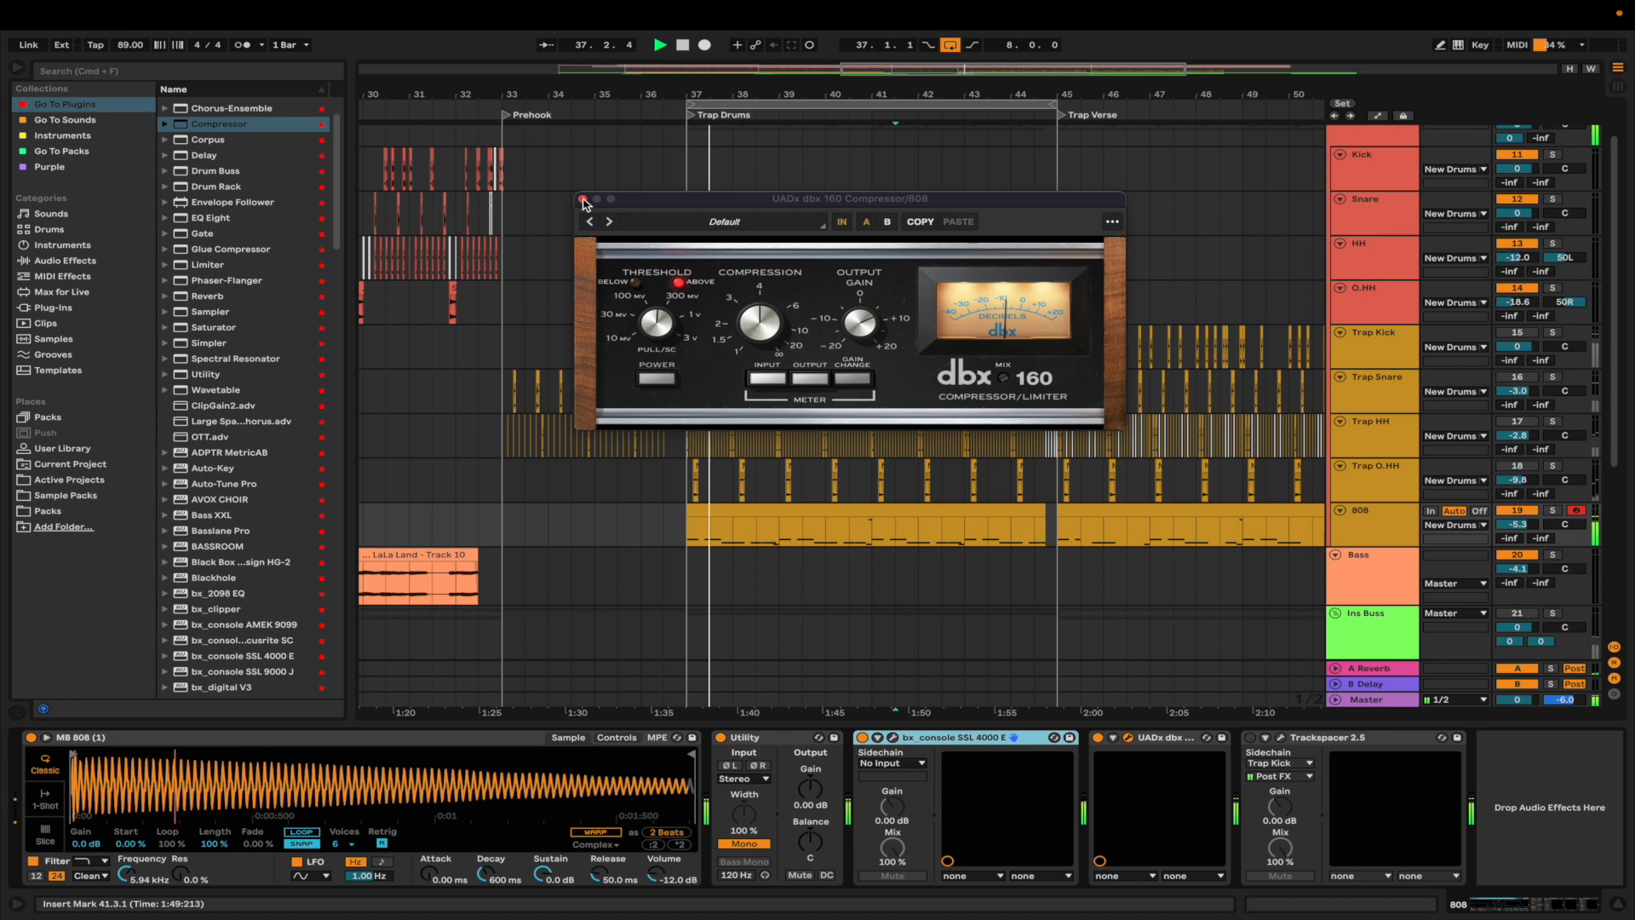
click(584, 201)
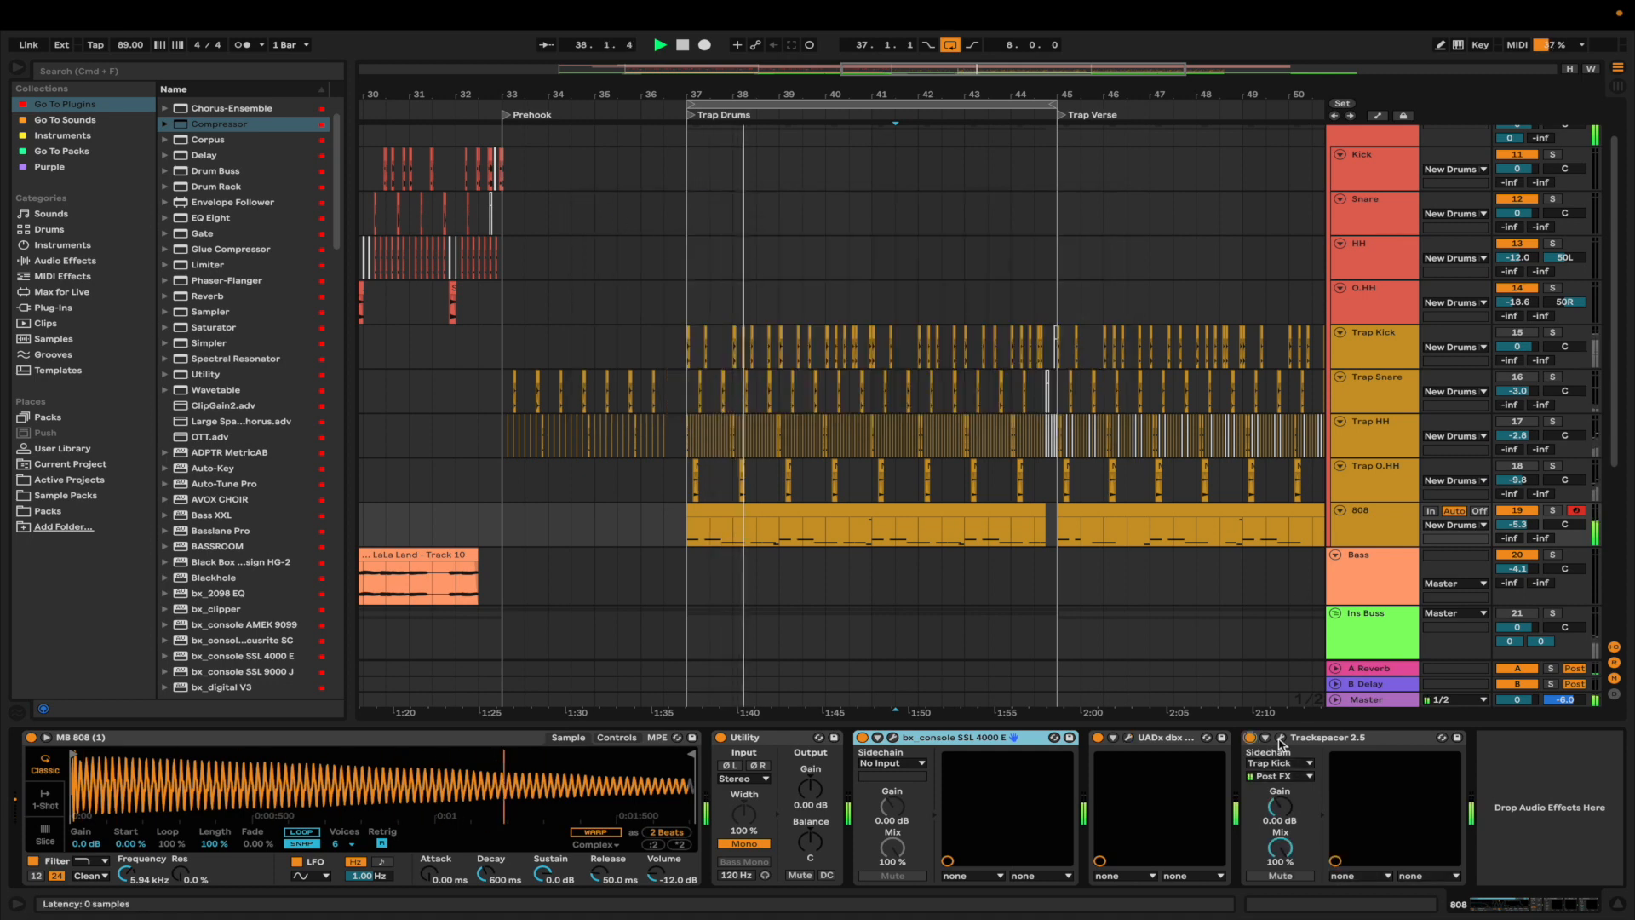
click(1280, 738)
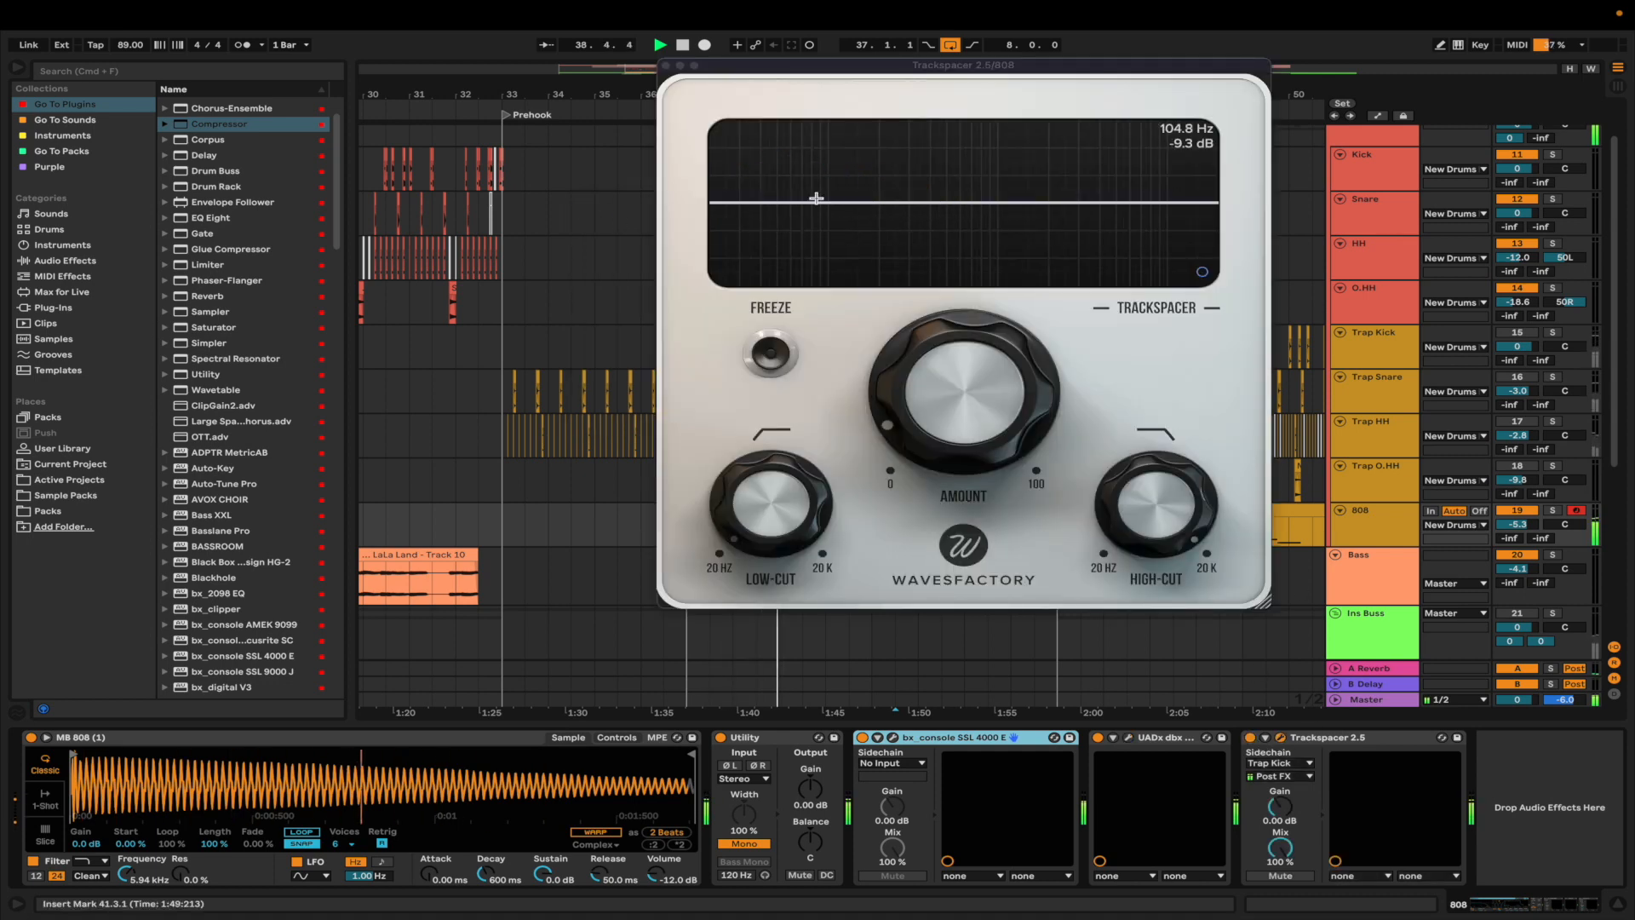
click(666, 66)
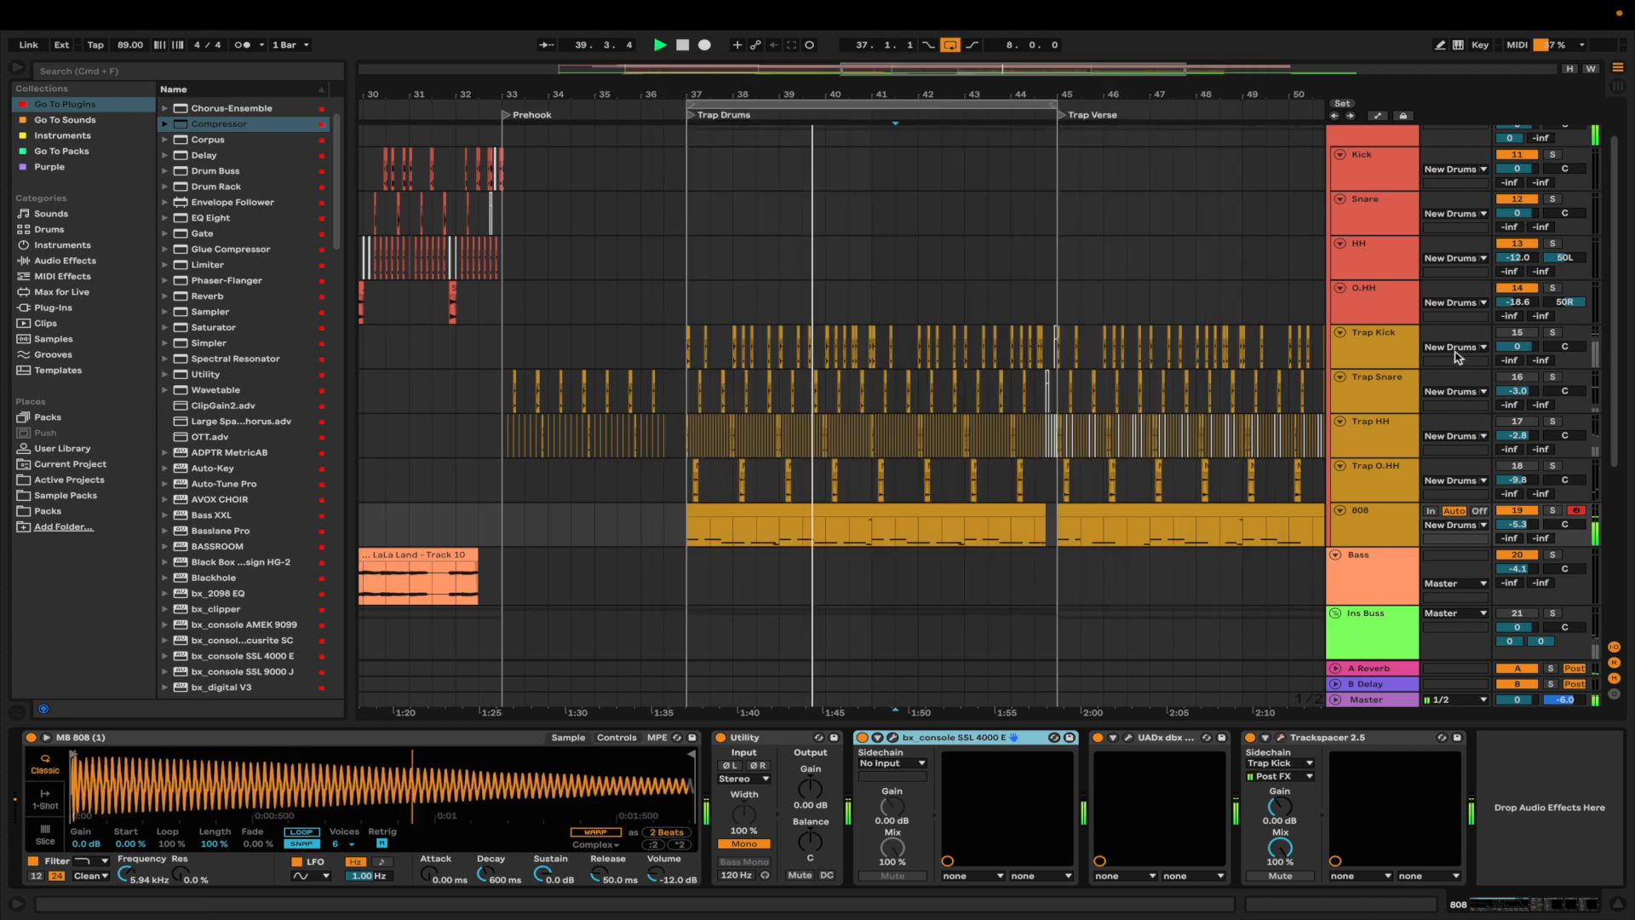
- Unmute the Trap Kick, Trap Snare, Trap HH and Trap O.HH tracks together, and unmute the Ins Buss
click(1371, 337)
shift+click(1381, 499)
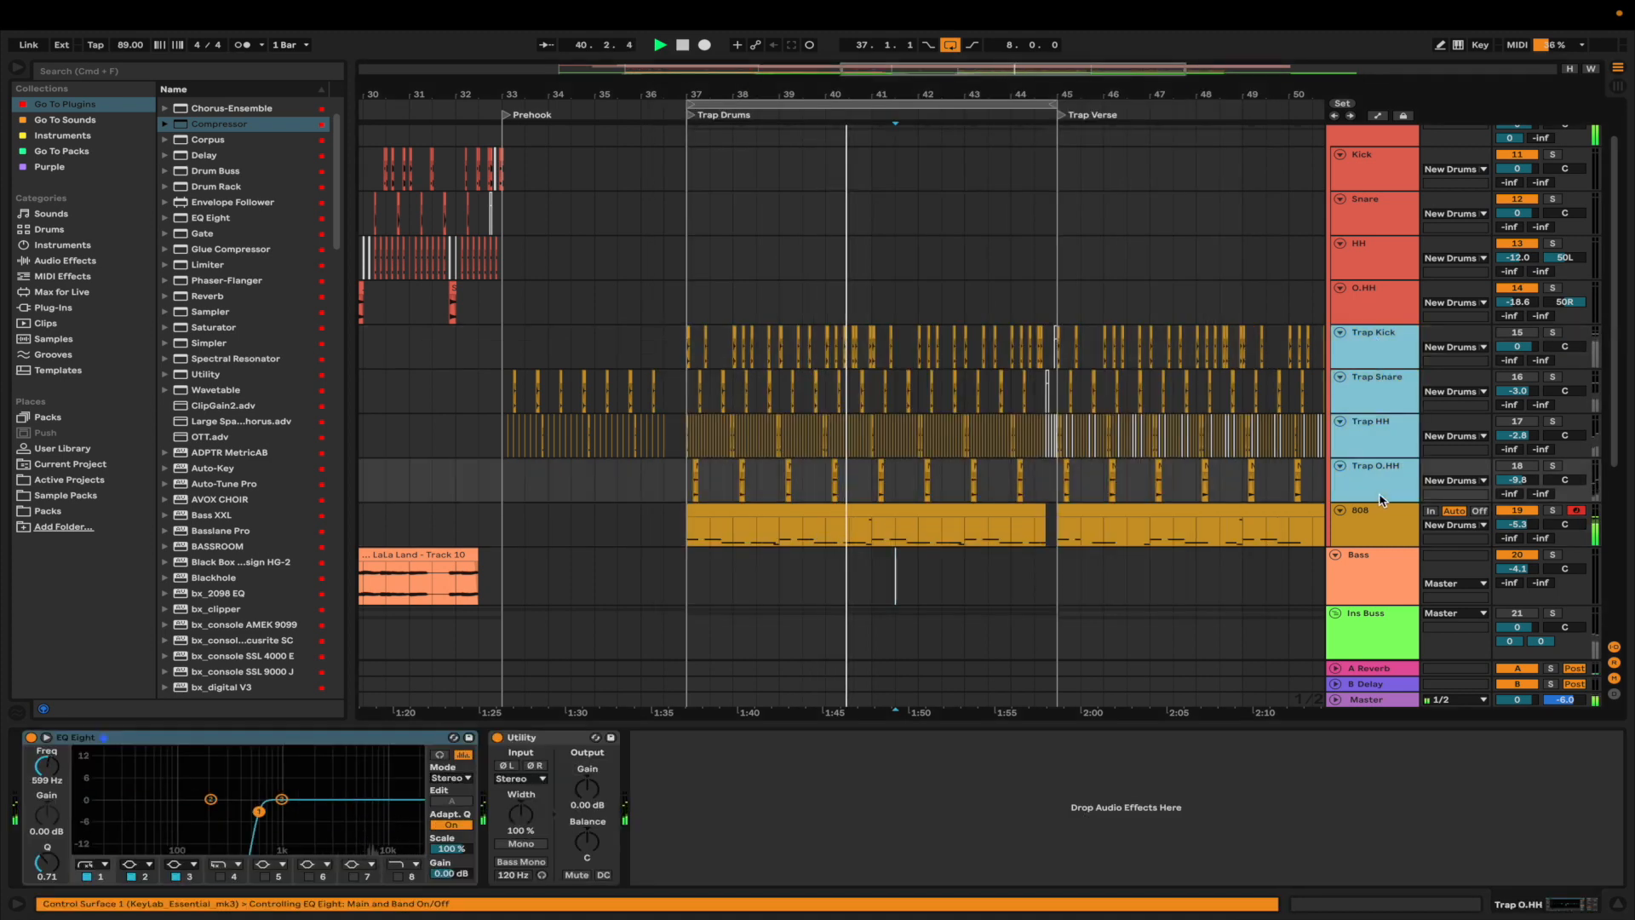
scroll(1439, 489, down, 5)
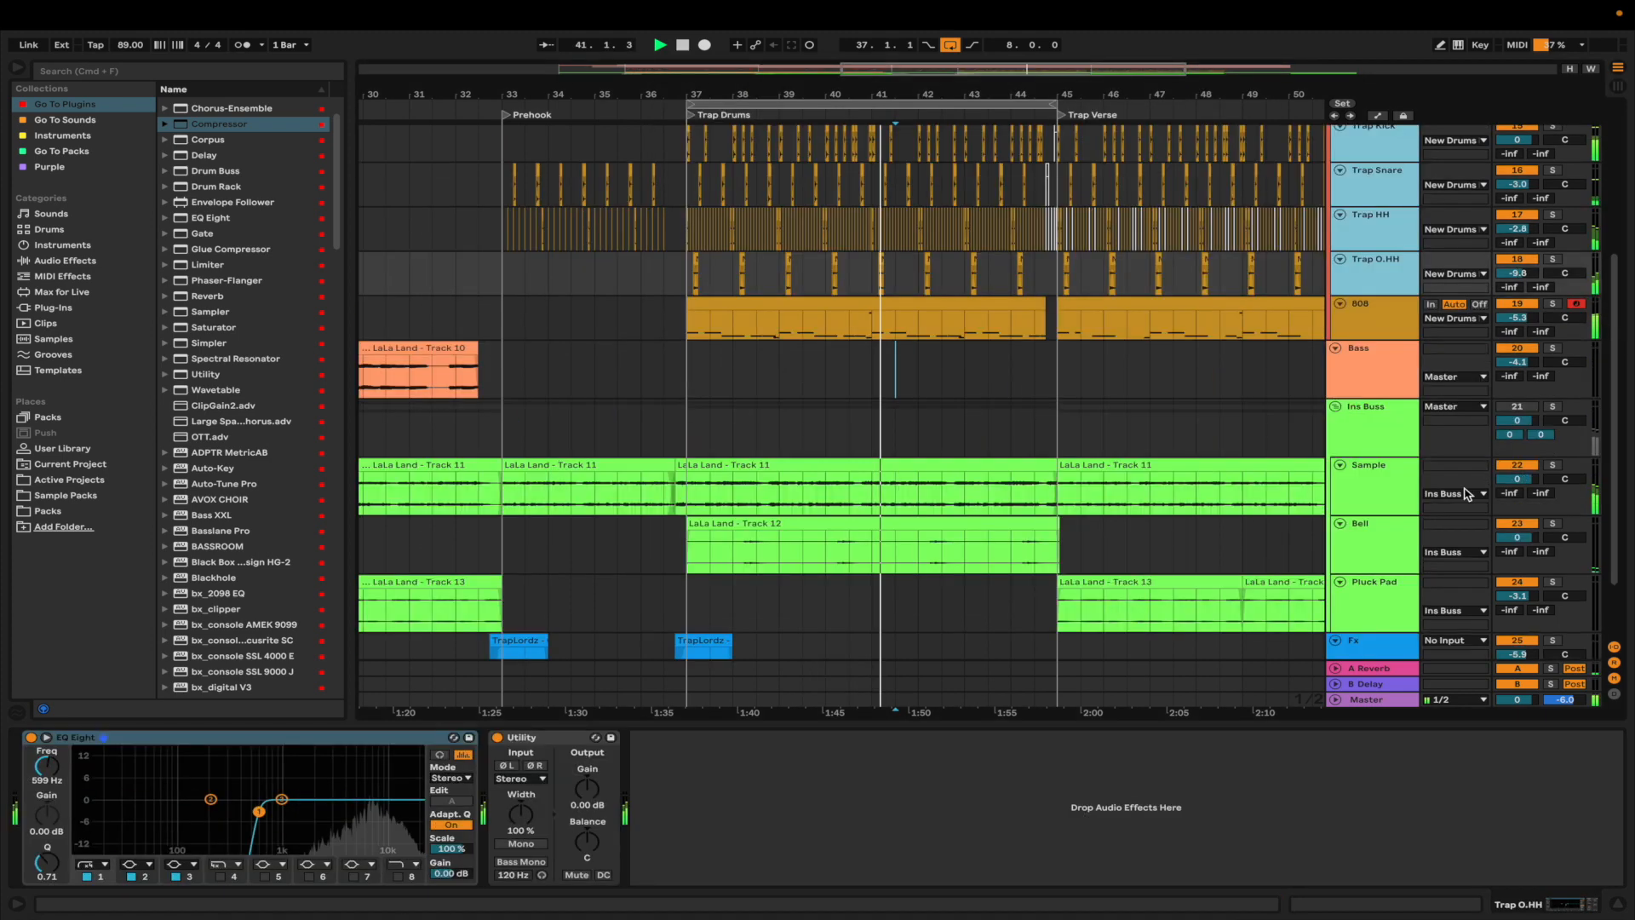
click(1517, 409)
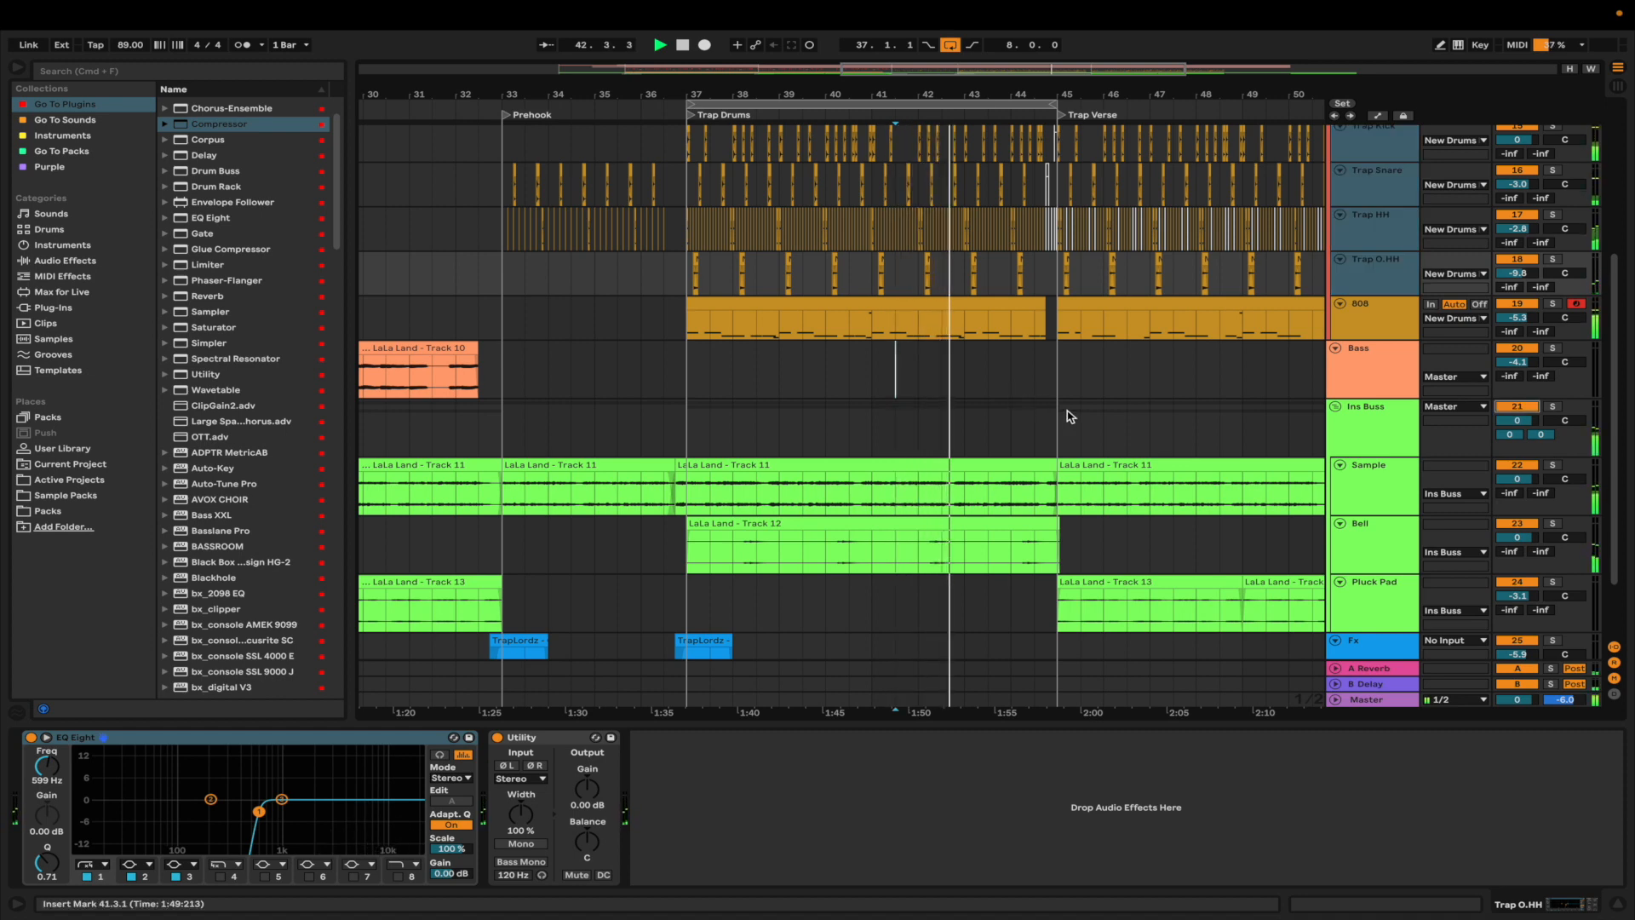
- Show the Bass track's effect chain while bringing the drum tracks above it back into view
click(1356, 376)
scroll(1345, 357, up, 3)
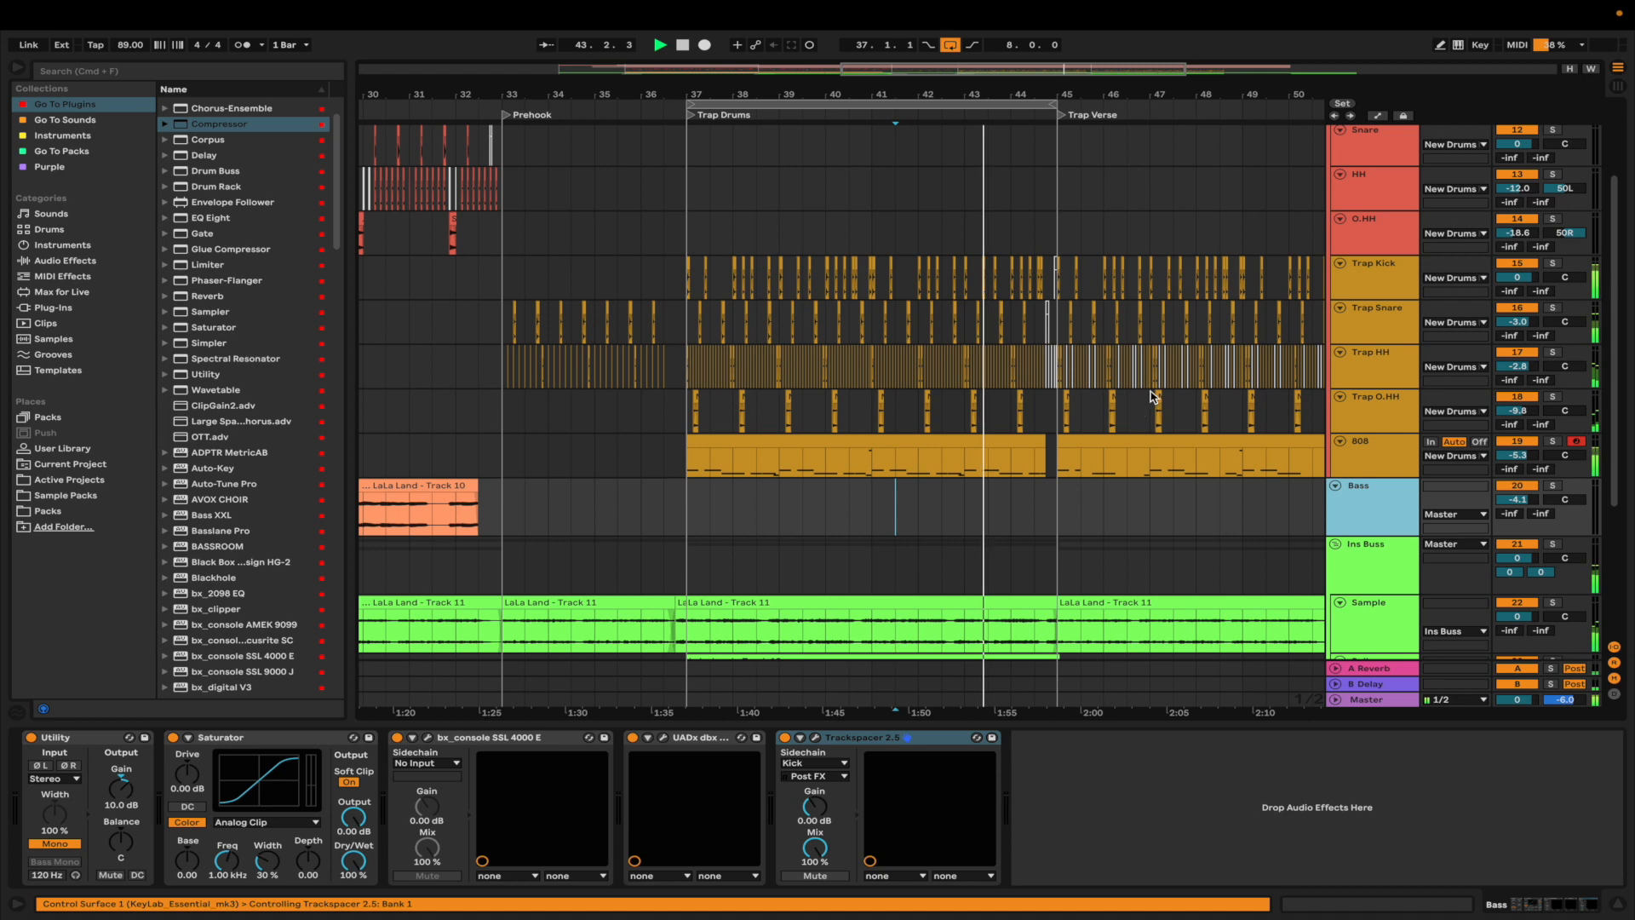
scroll(1344, 350, up, 4)
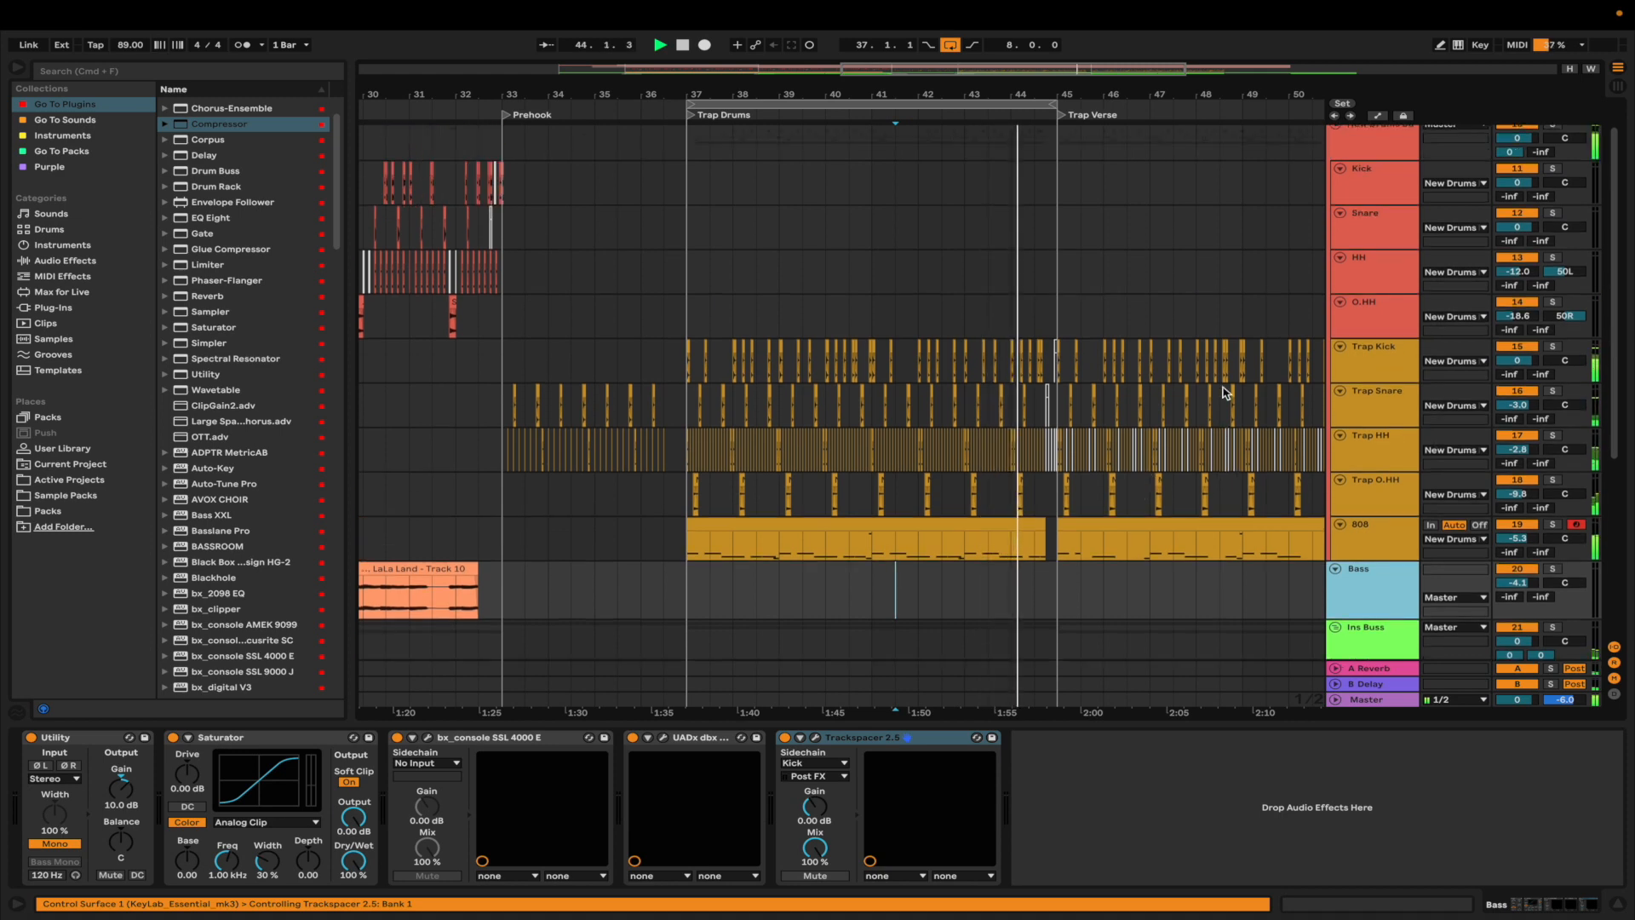